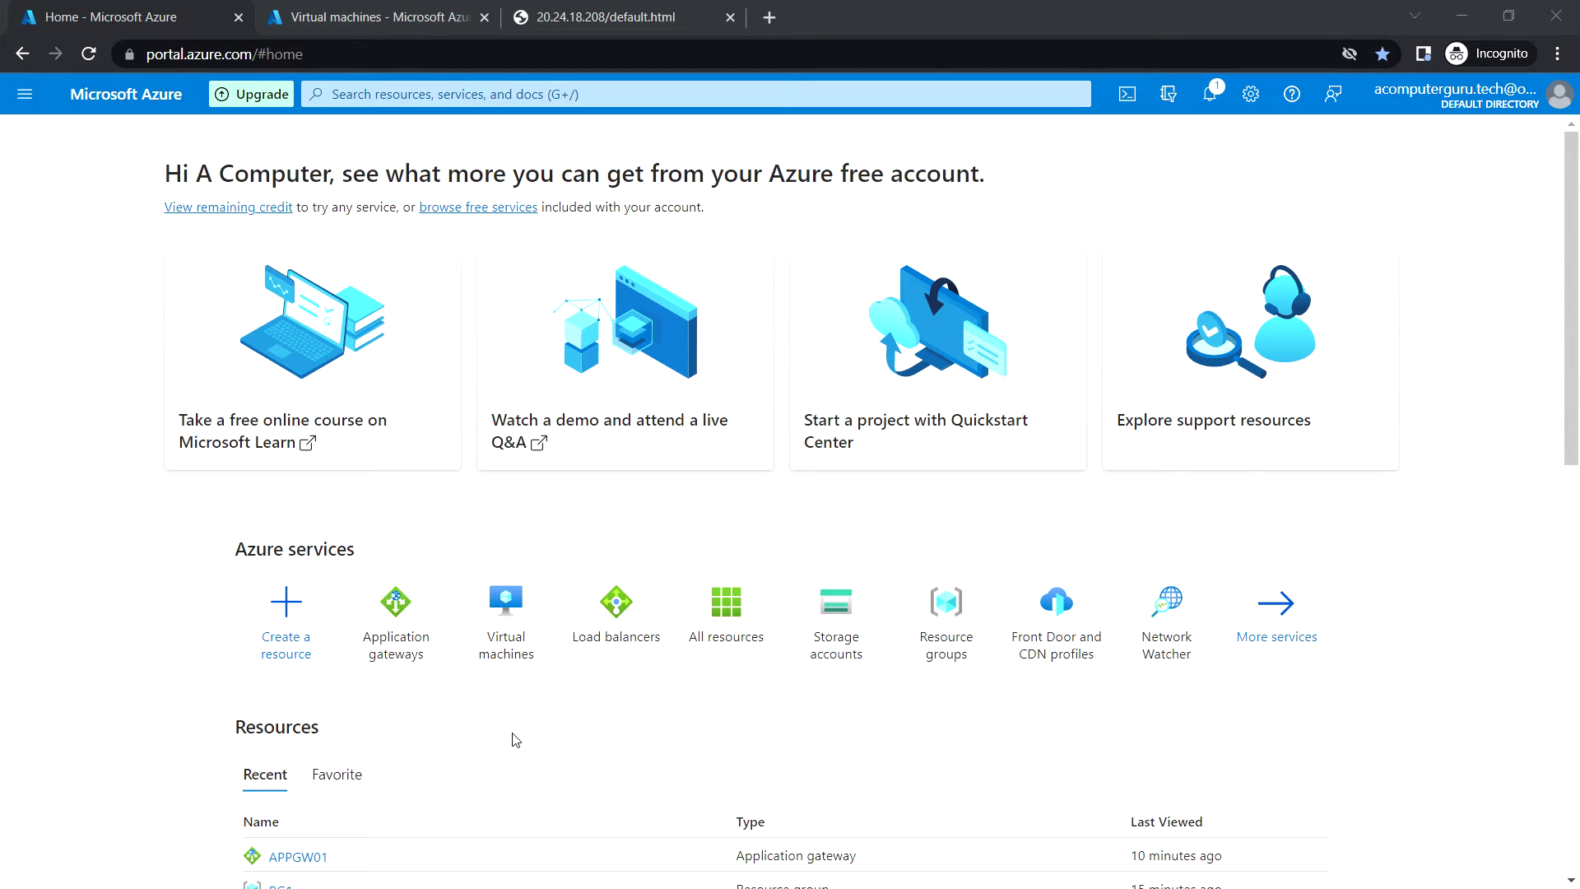
pyautogui.click(406, 611)
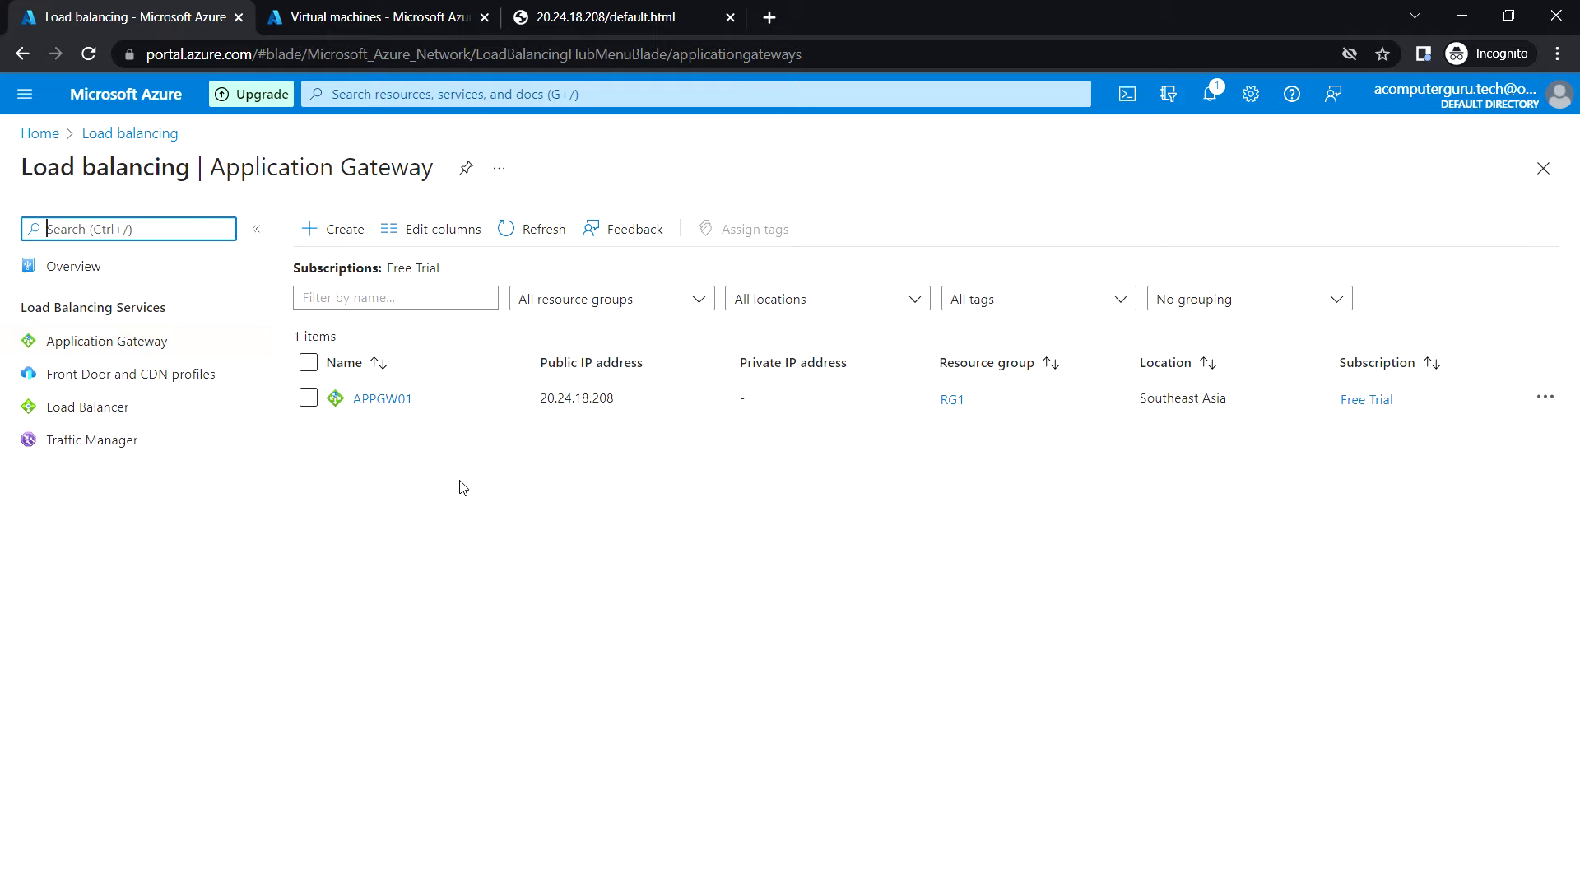
pyautogui.click(341, 230)
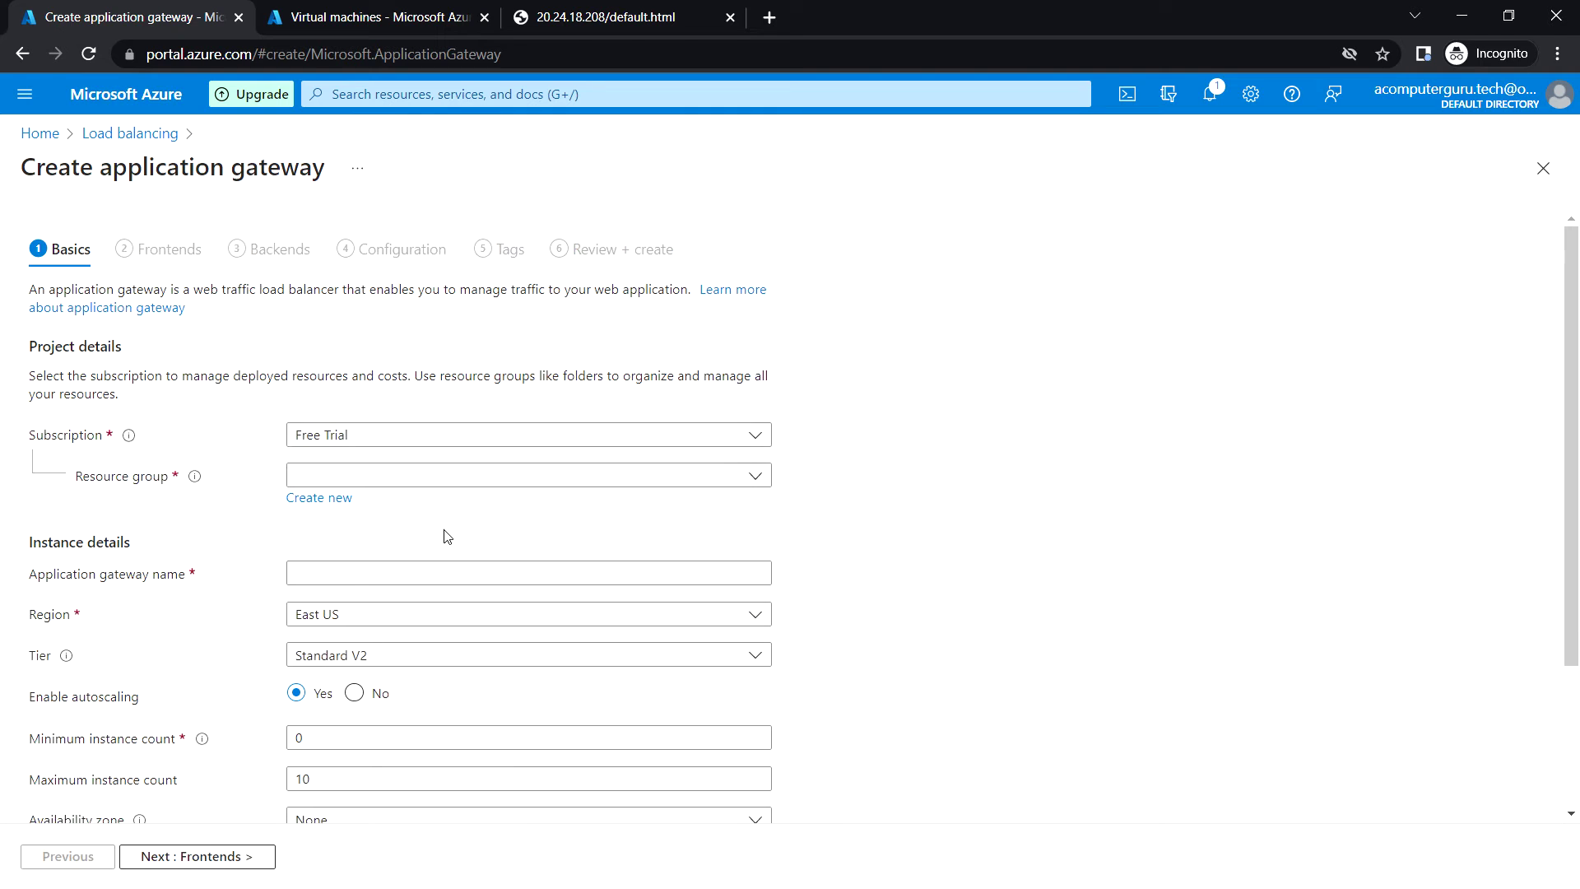
pyautogui.scroll(-3, 663, 563)
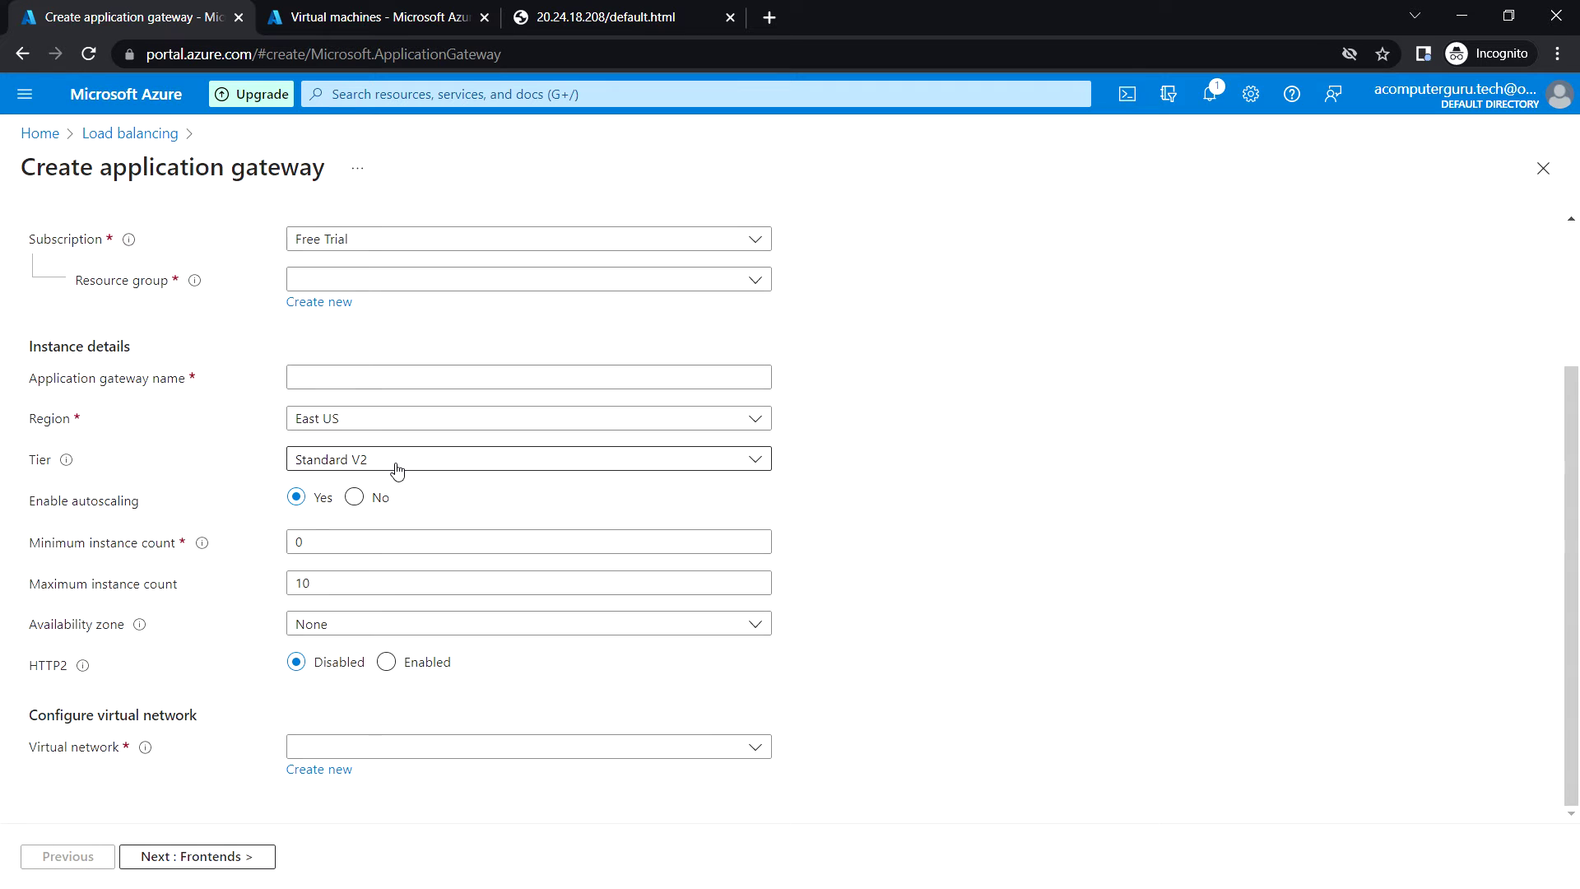
pyautogui.click(426, 469)
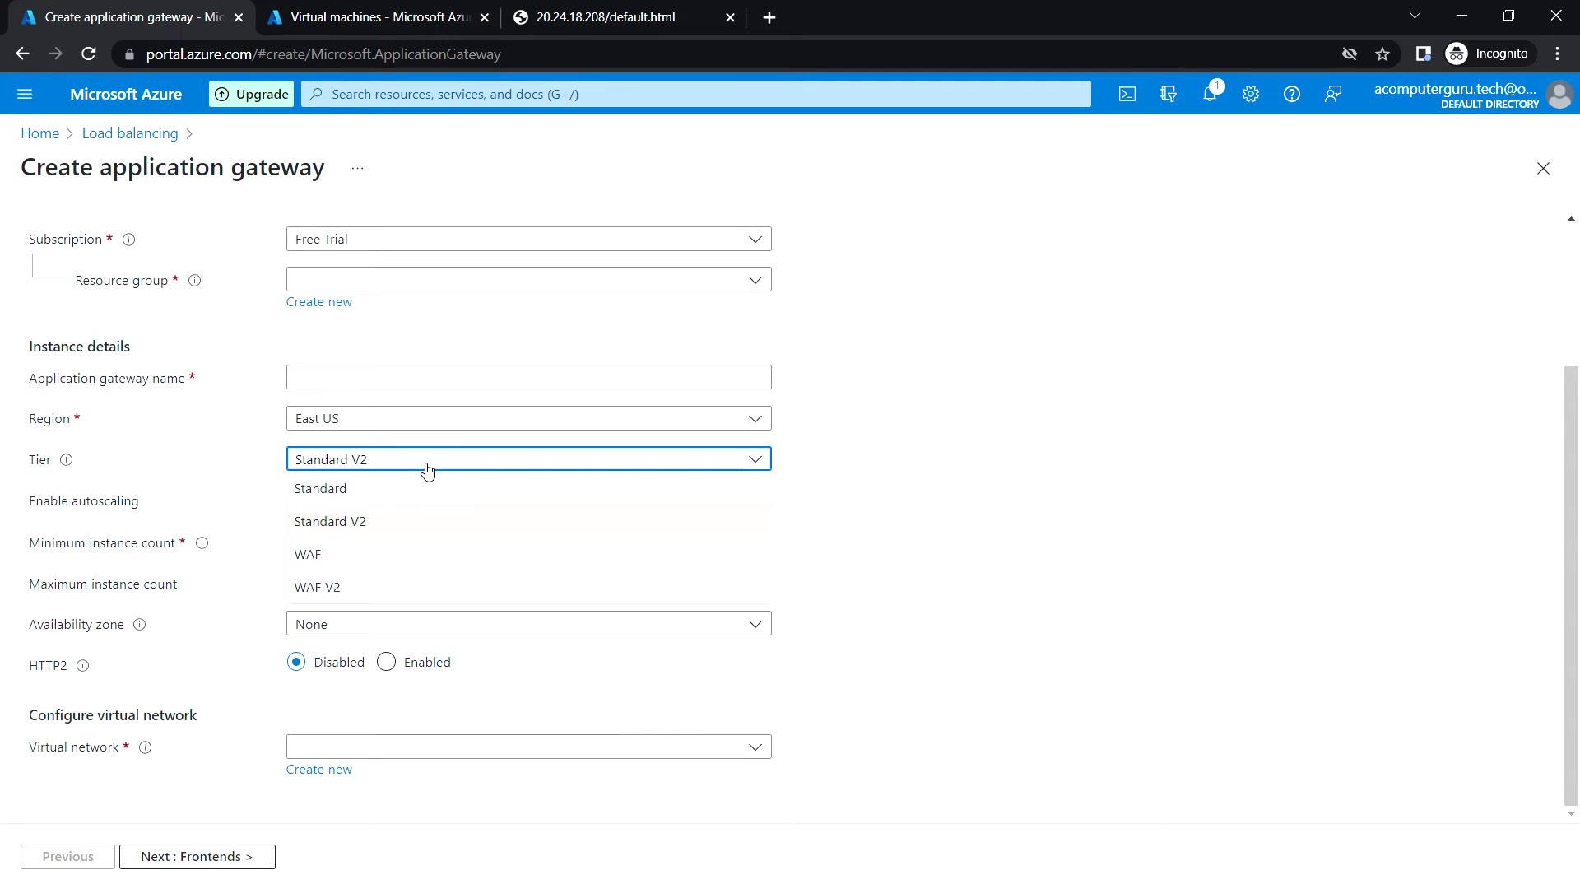
pyautogui.click(352, 559)
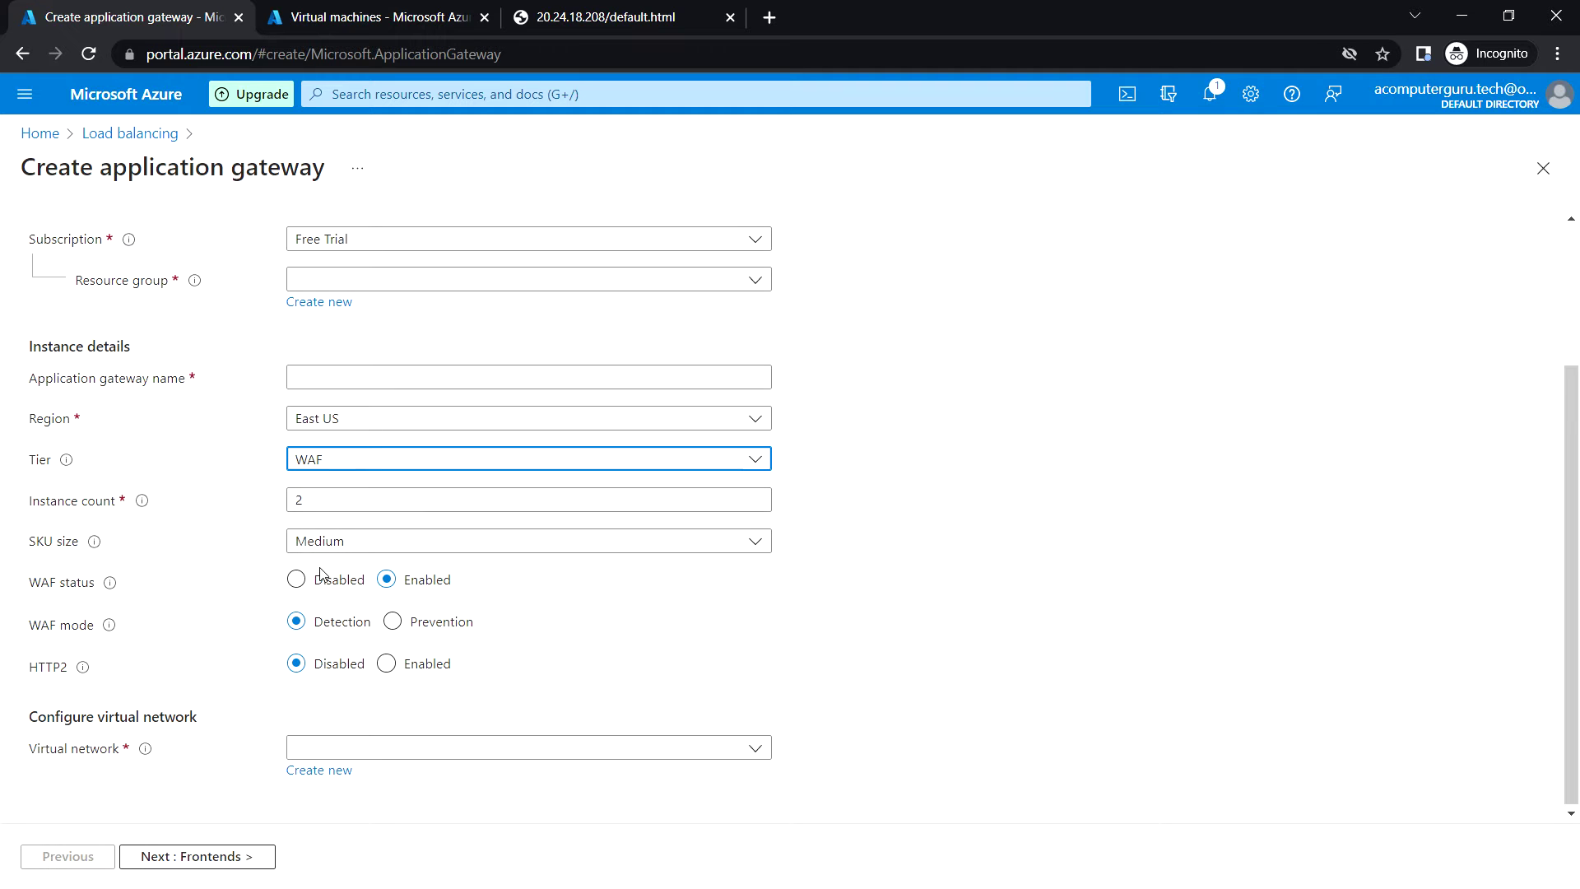
pyautogui.scroll(3, 201, 533)
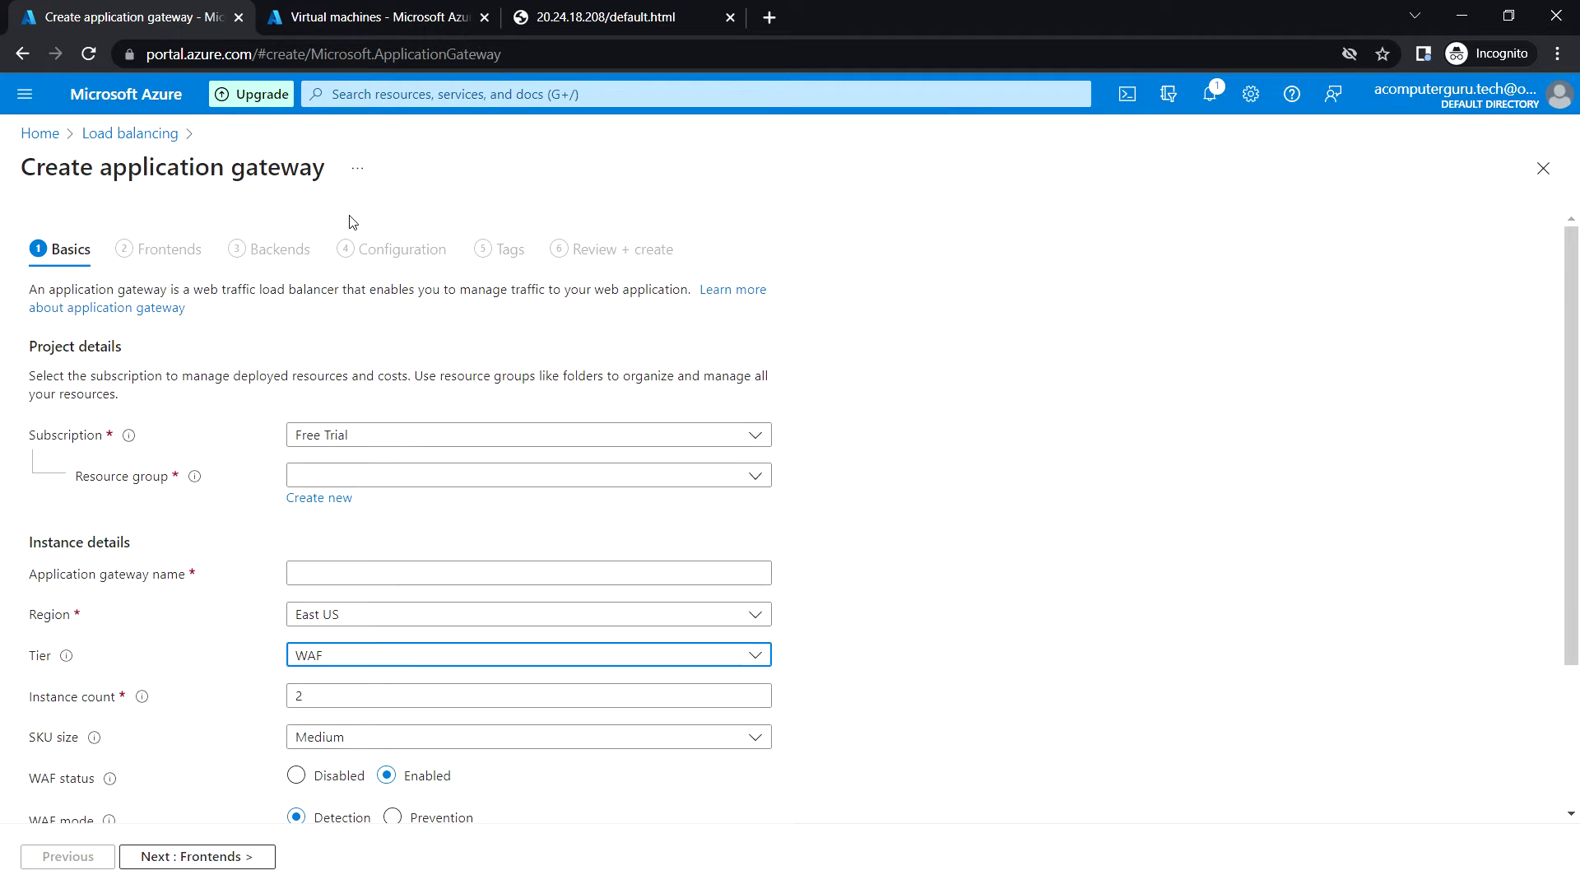
pyautogui.click(151, 103)
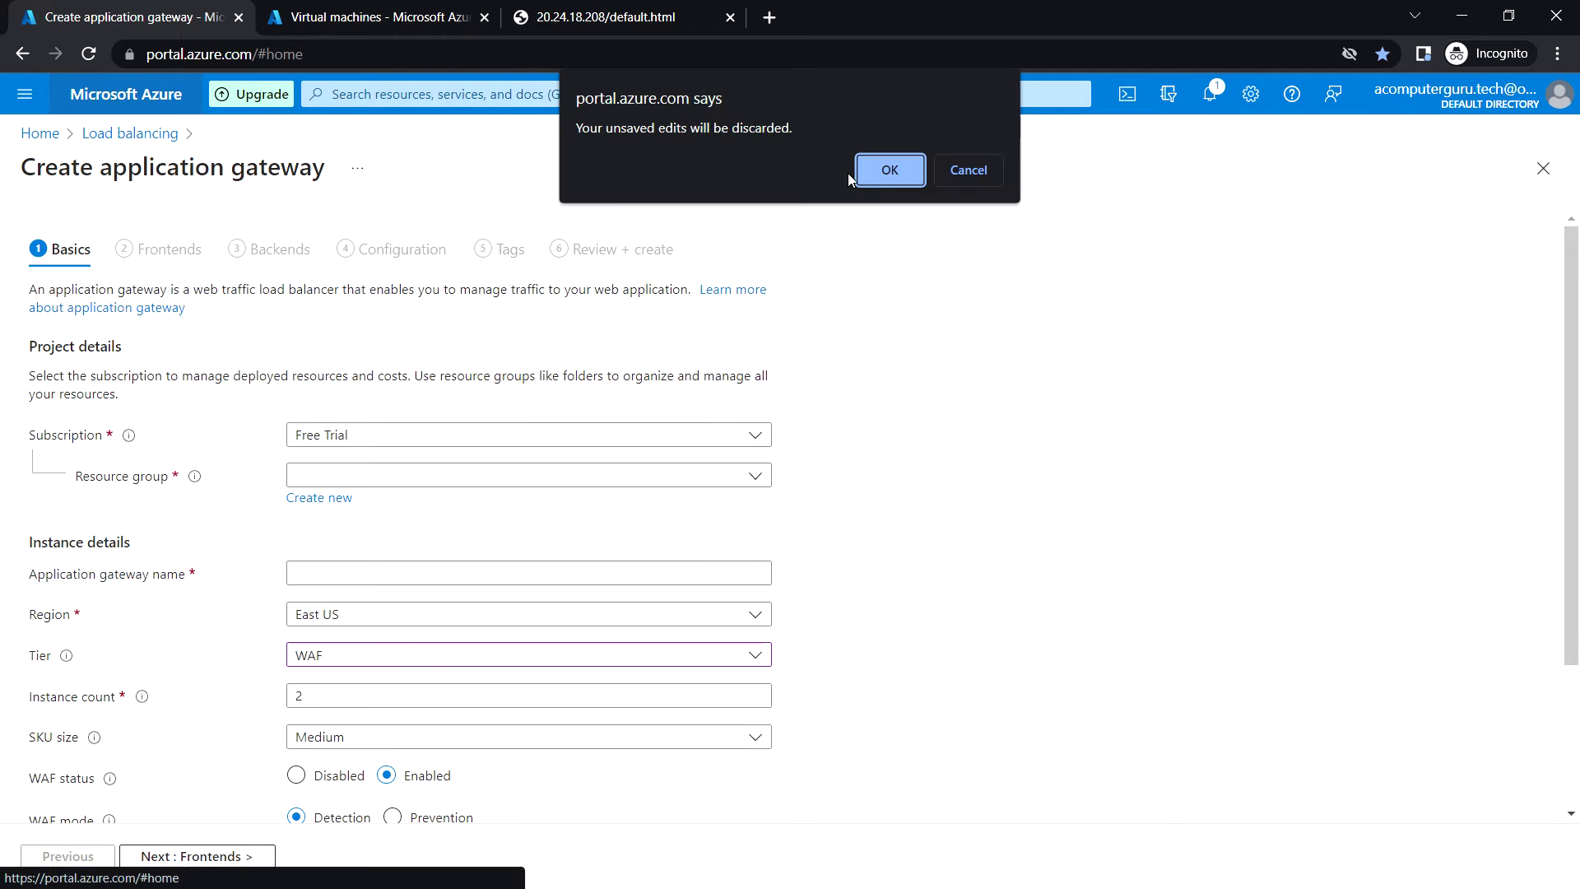
pyautogui.click(889, 173)
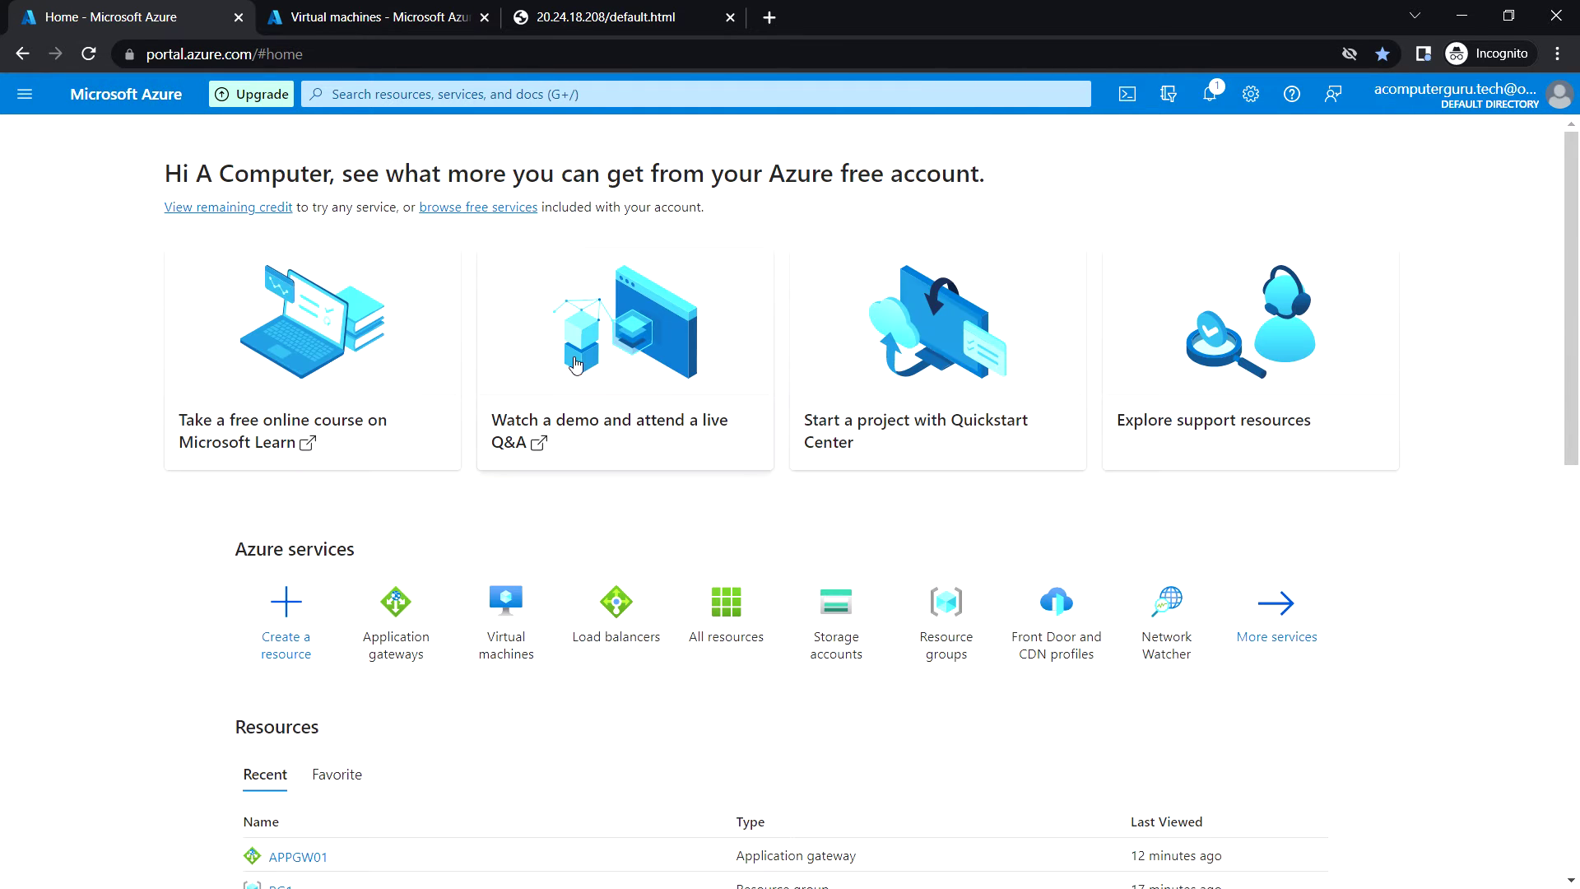
# Open the web application firewall settings of the APPGW01 application gateway
pyautogui.click(414, 607)
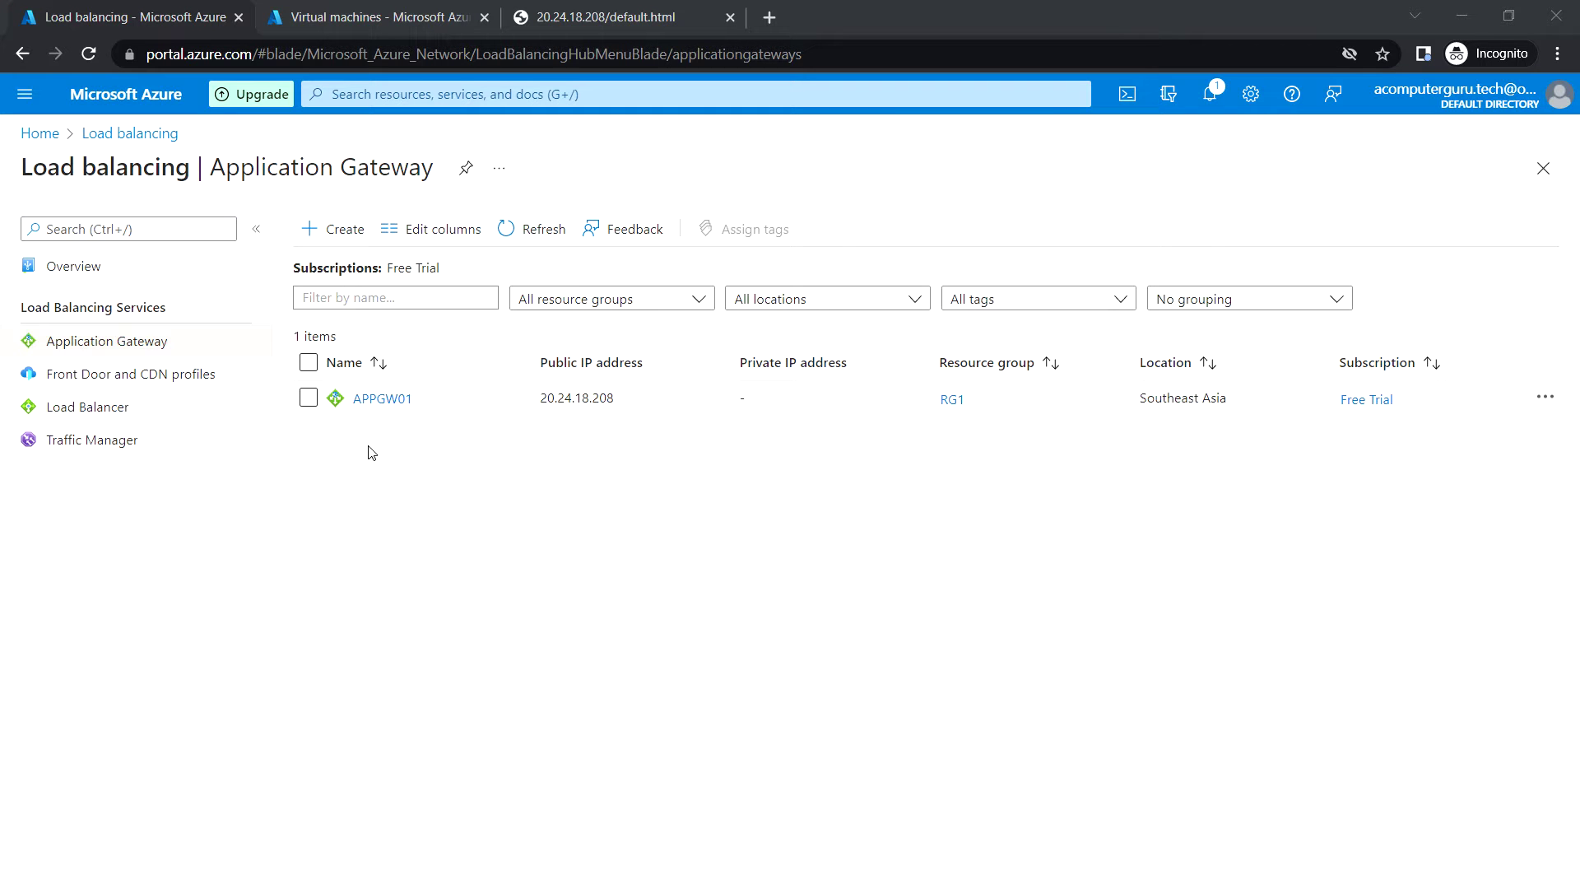
pyautogui.click(381, 400)
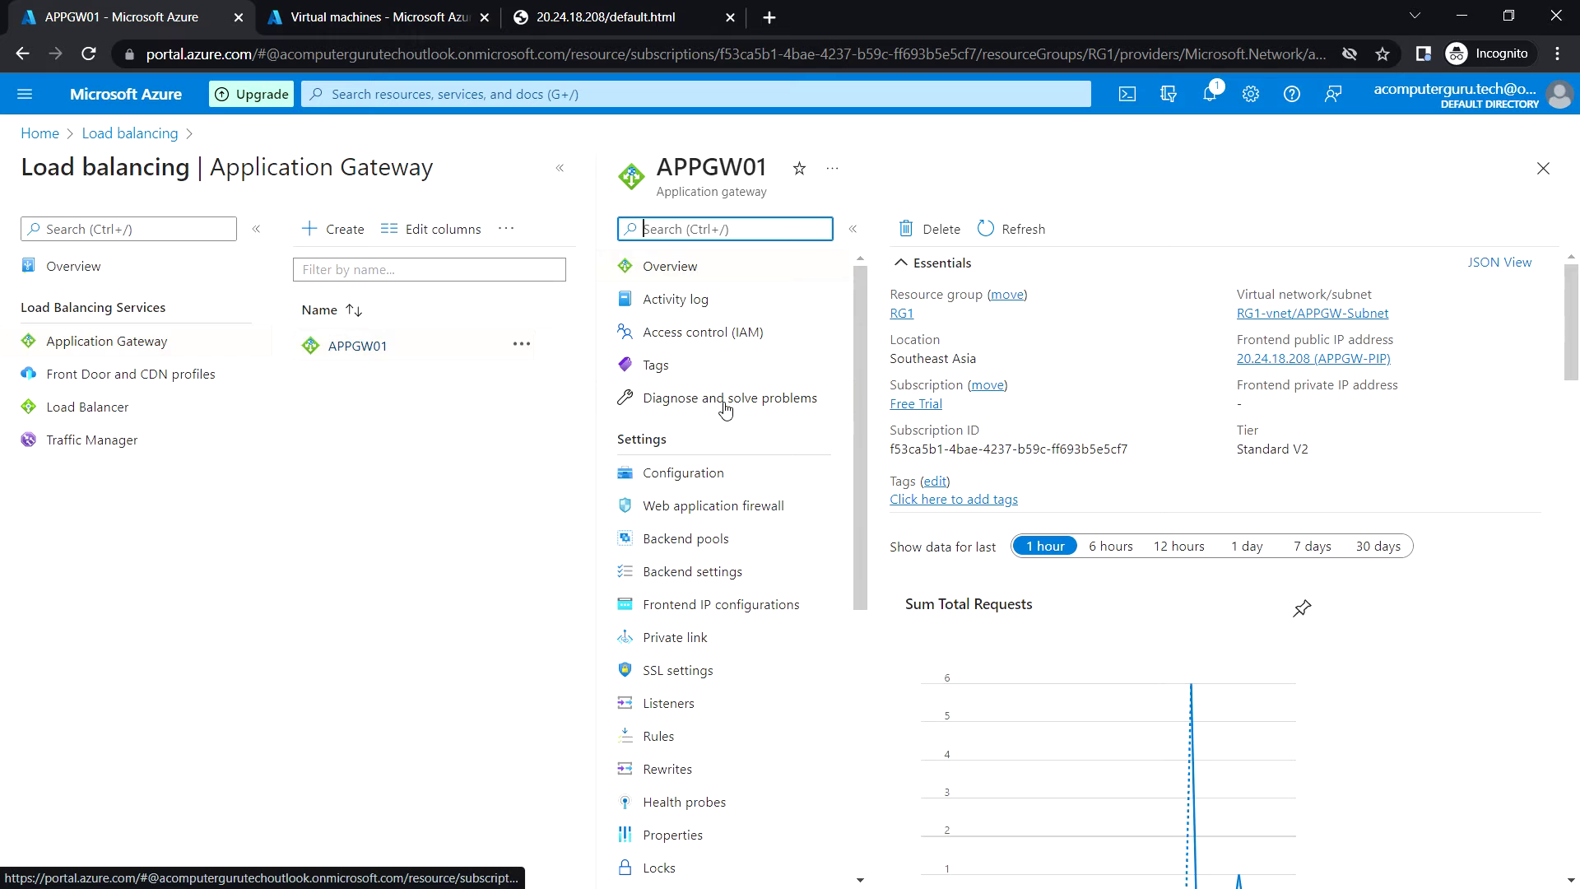
pyautogui.click(564, 171)
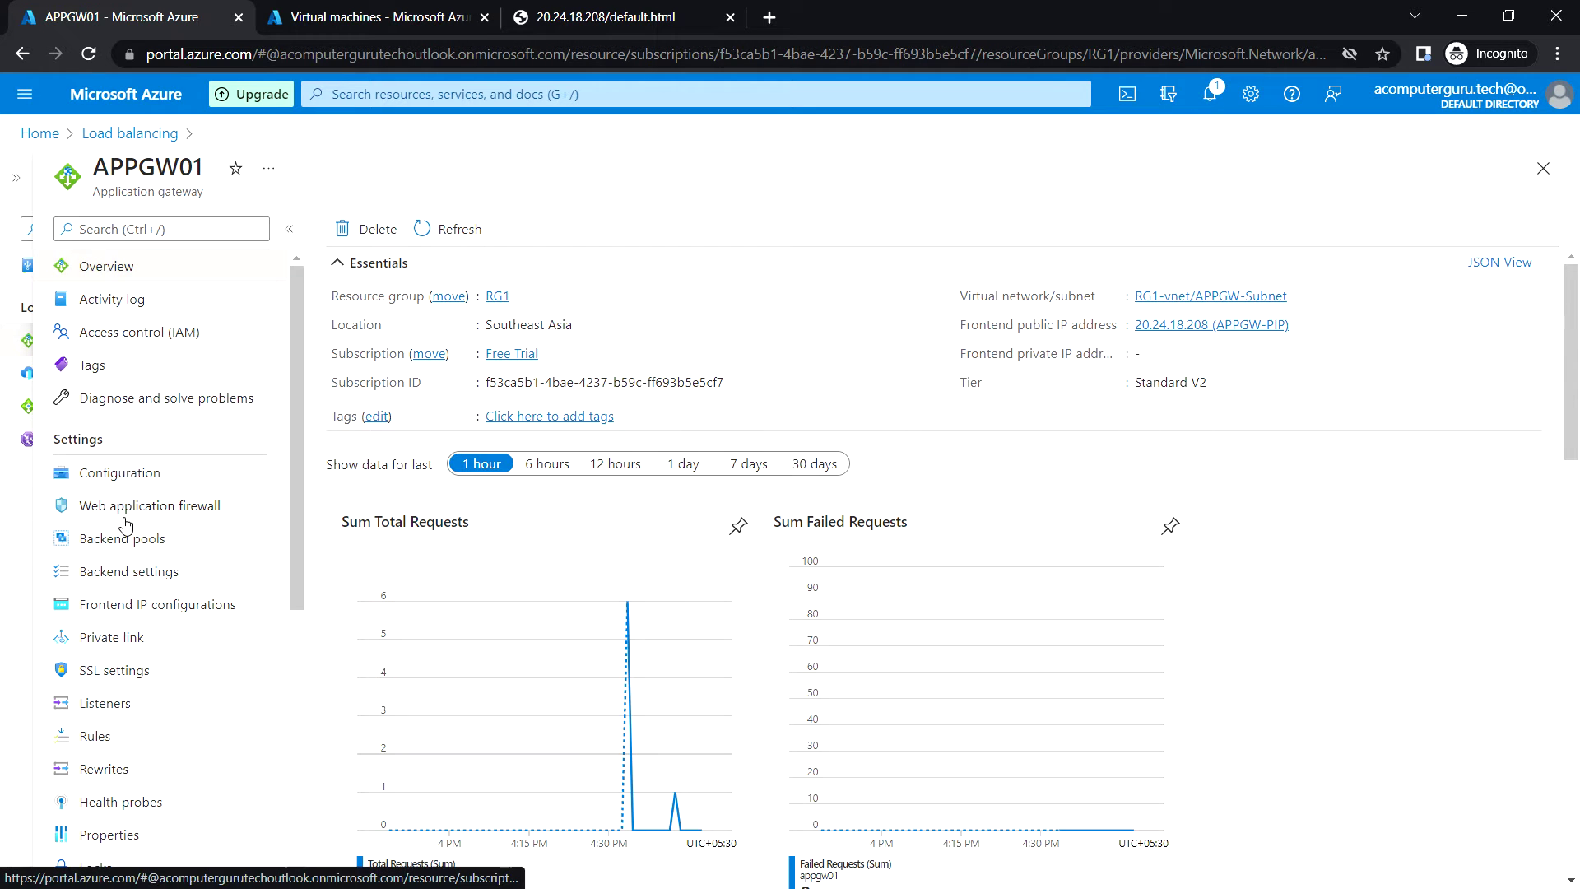
pyautogui.click(176, 512)
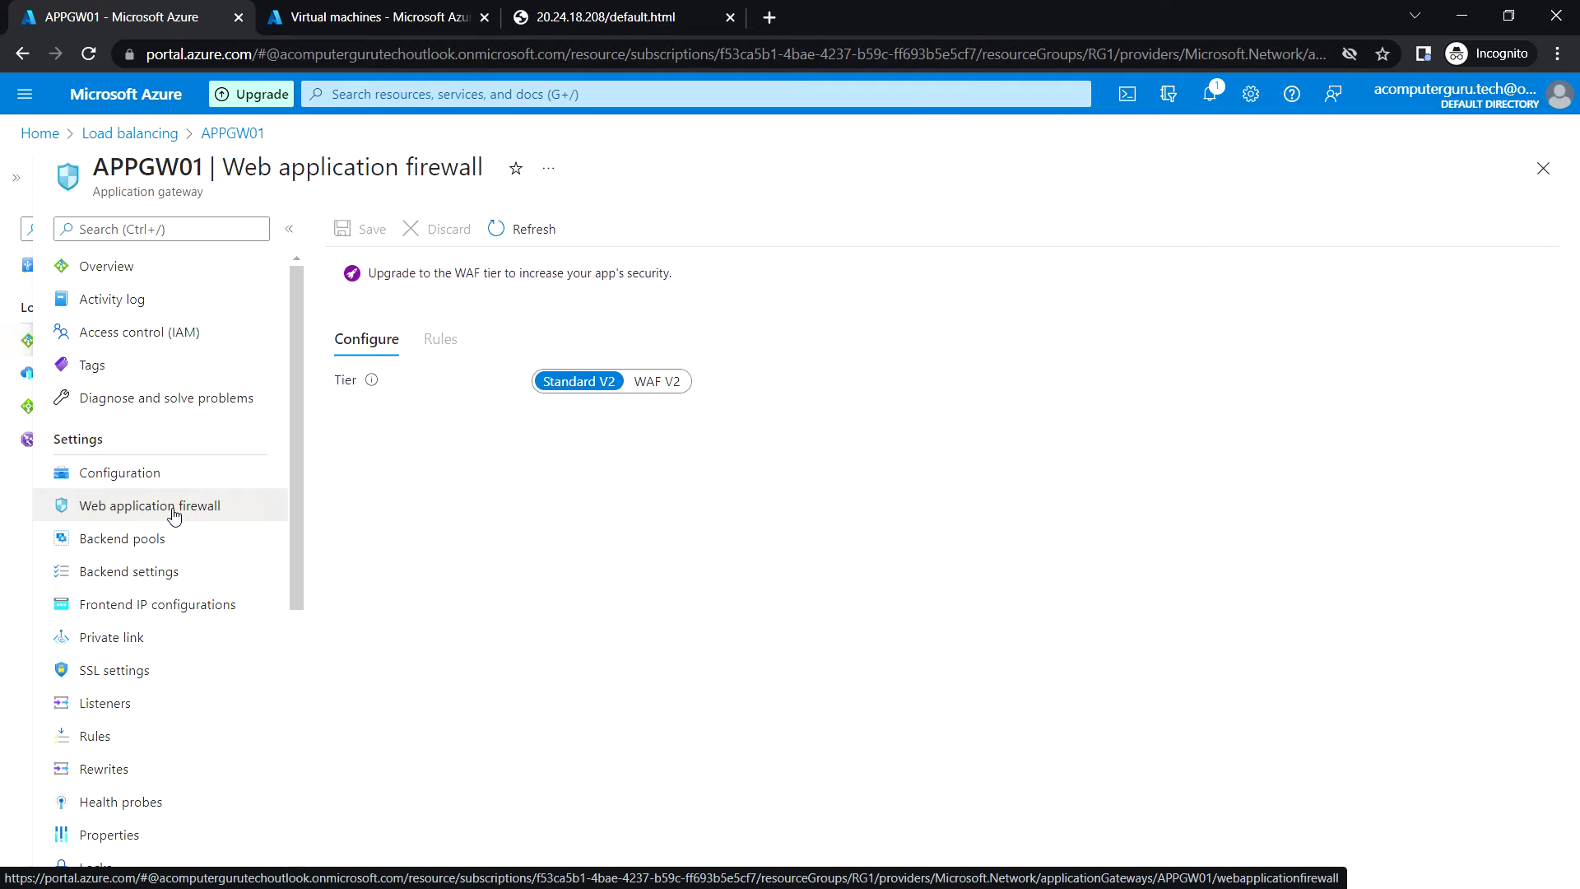
# Change the gateway's tier to WAF V2, enable the WAF with a maximum request body size of 100 KB, and save
pyautogui.click(658, 383)
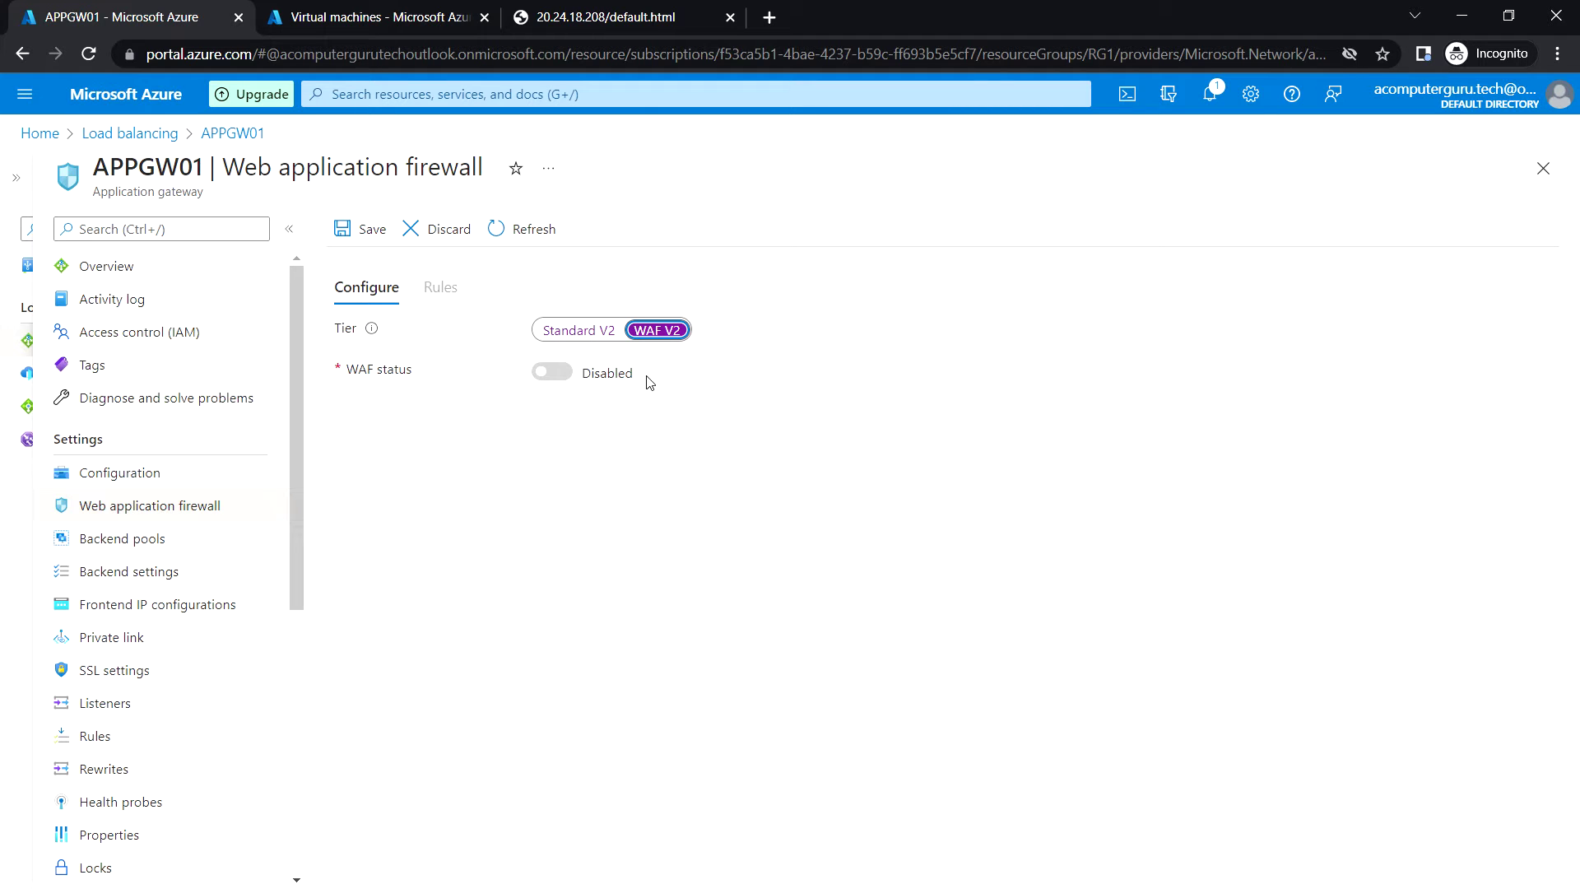
pyautogui.click(558, 376)
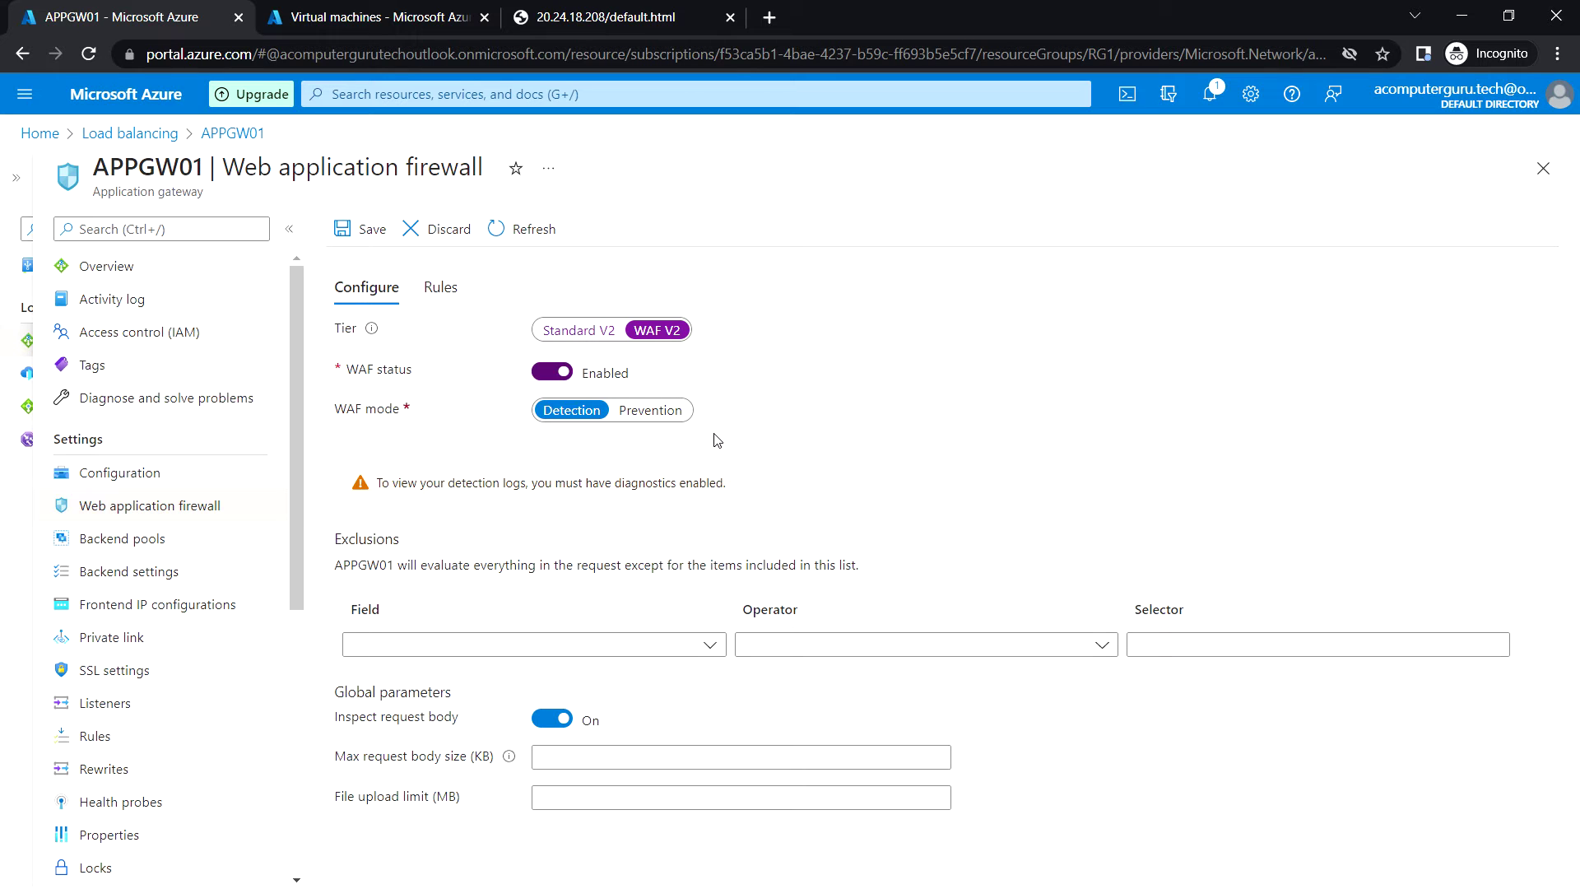
pyautogui.click(359, 245)
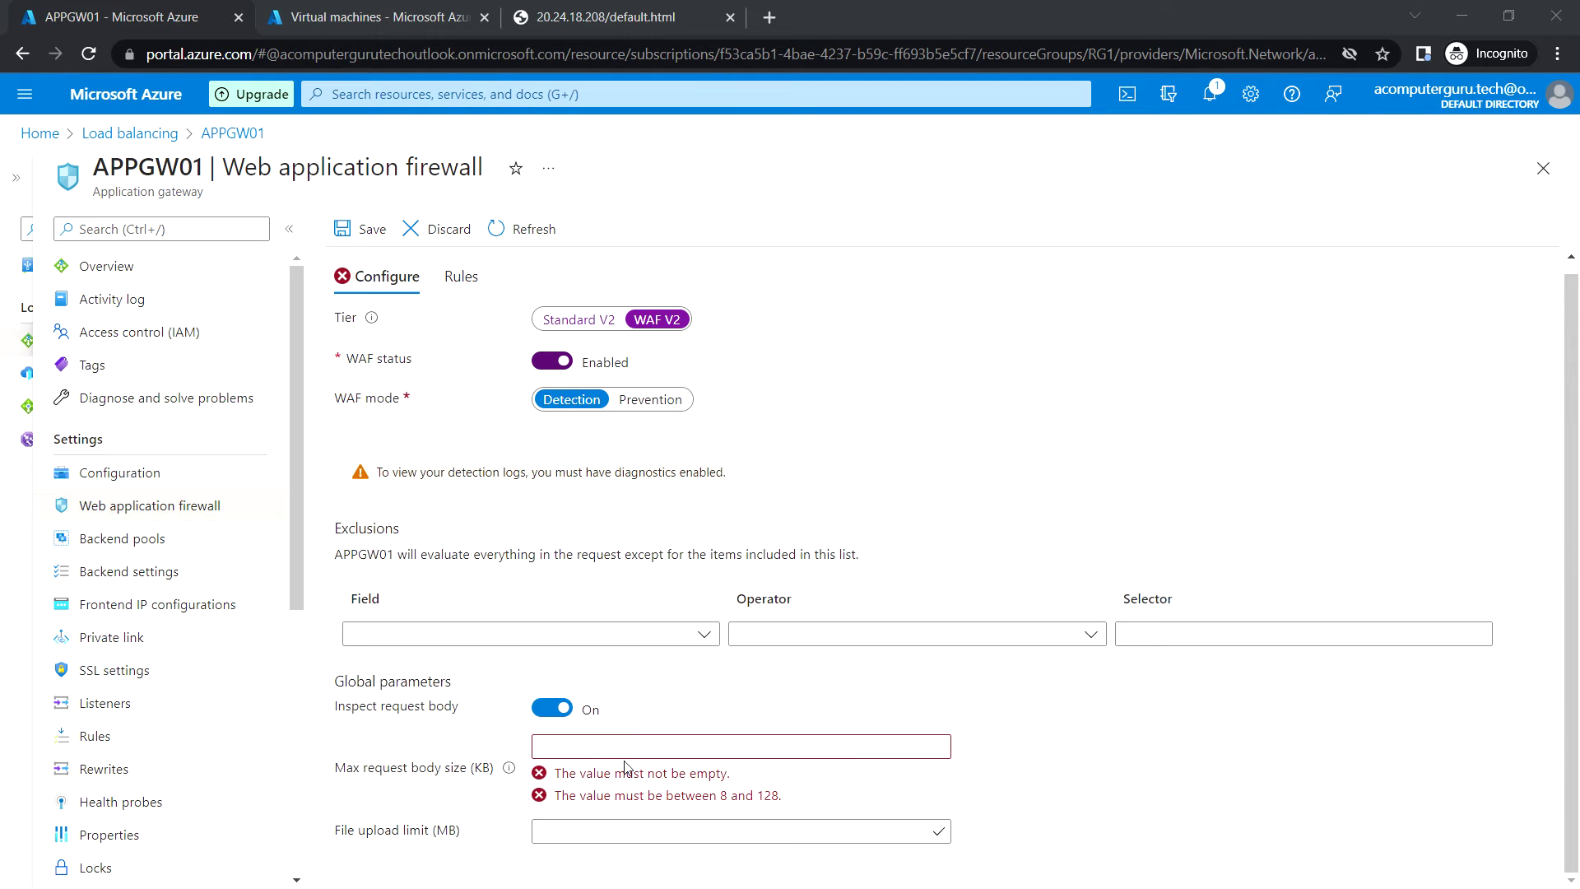
pyautogui.click(604, 747)
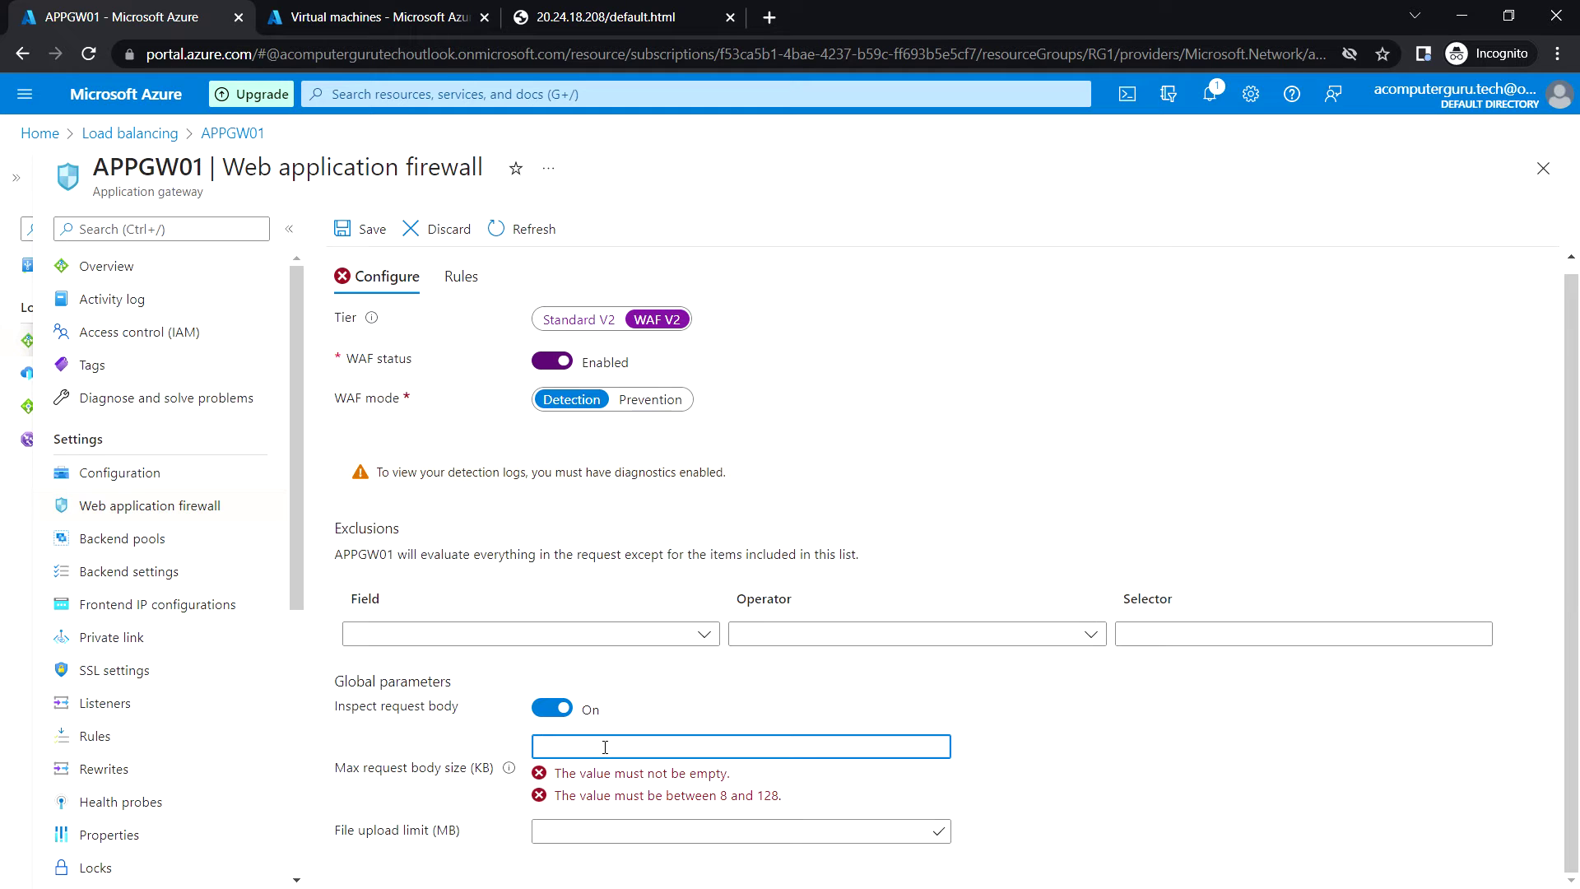
pyautogui.moveTo(509, 770)
pyautogui.click(366, 234)
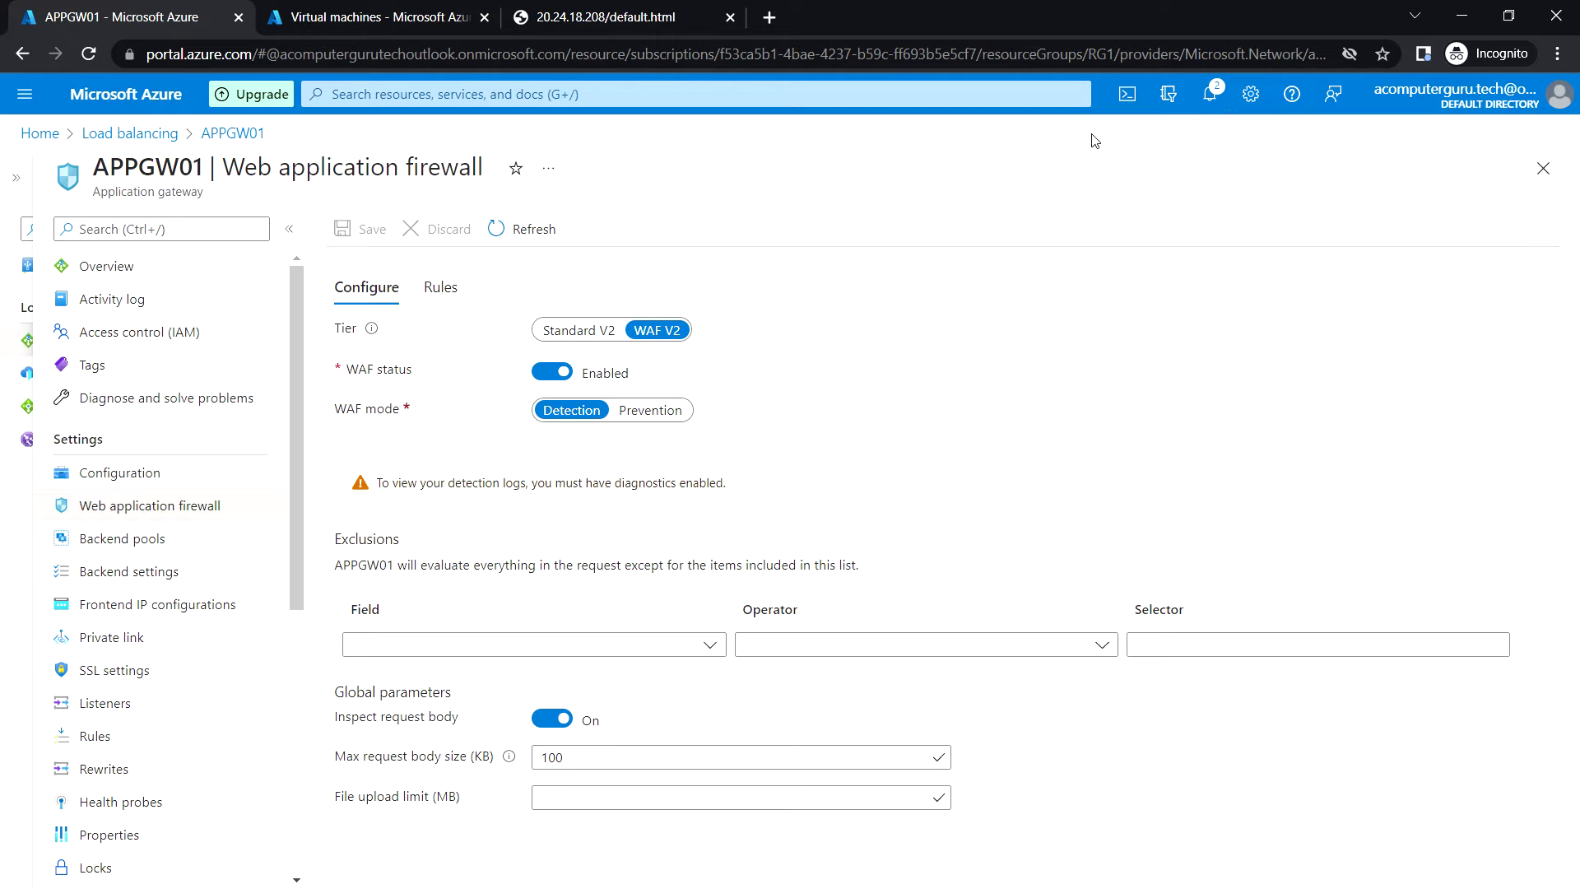
pyautogui.click(1209, 94)
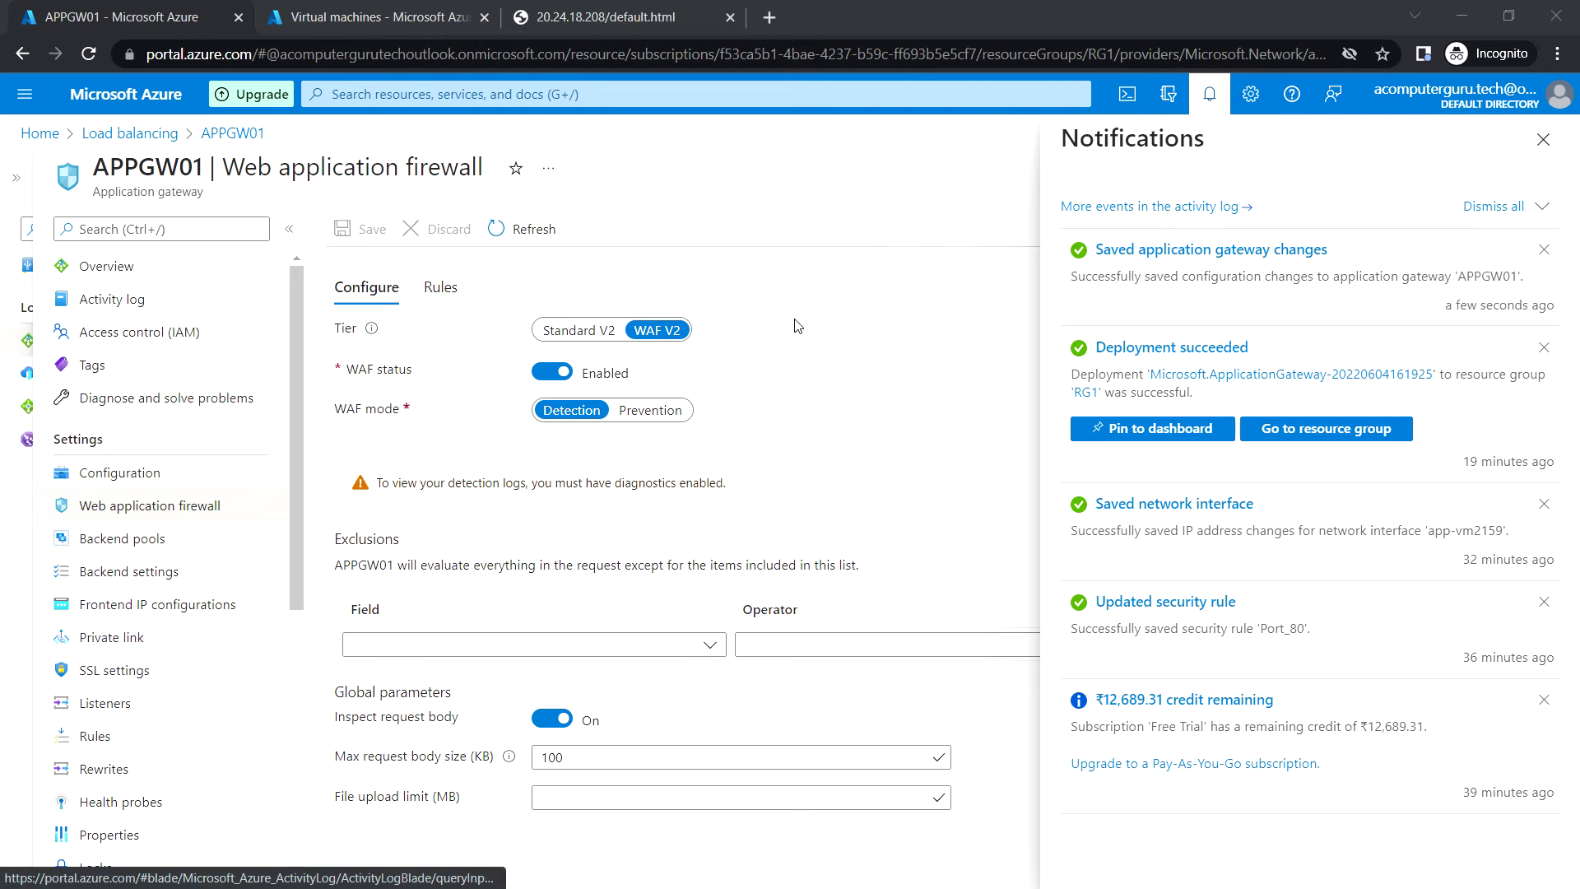
# Enable advanced rule configuration for the firewall's OWASP 3.0 rule set and save the change
pyautogui.click(451, 297)
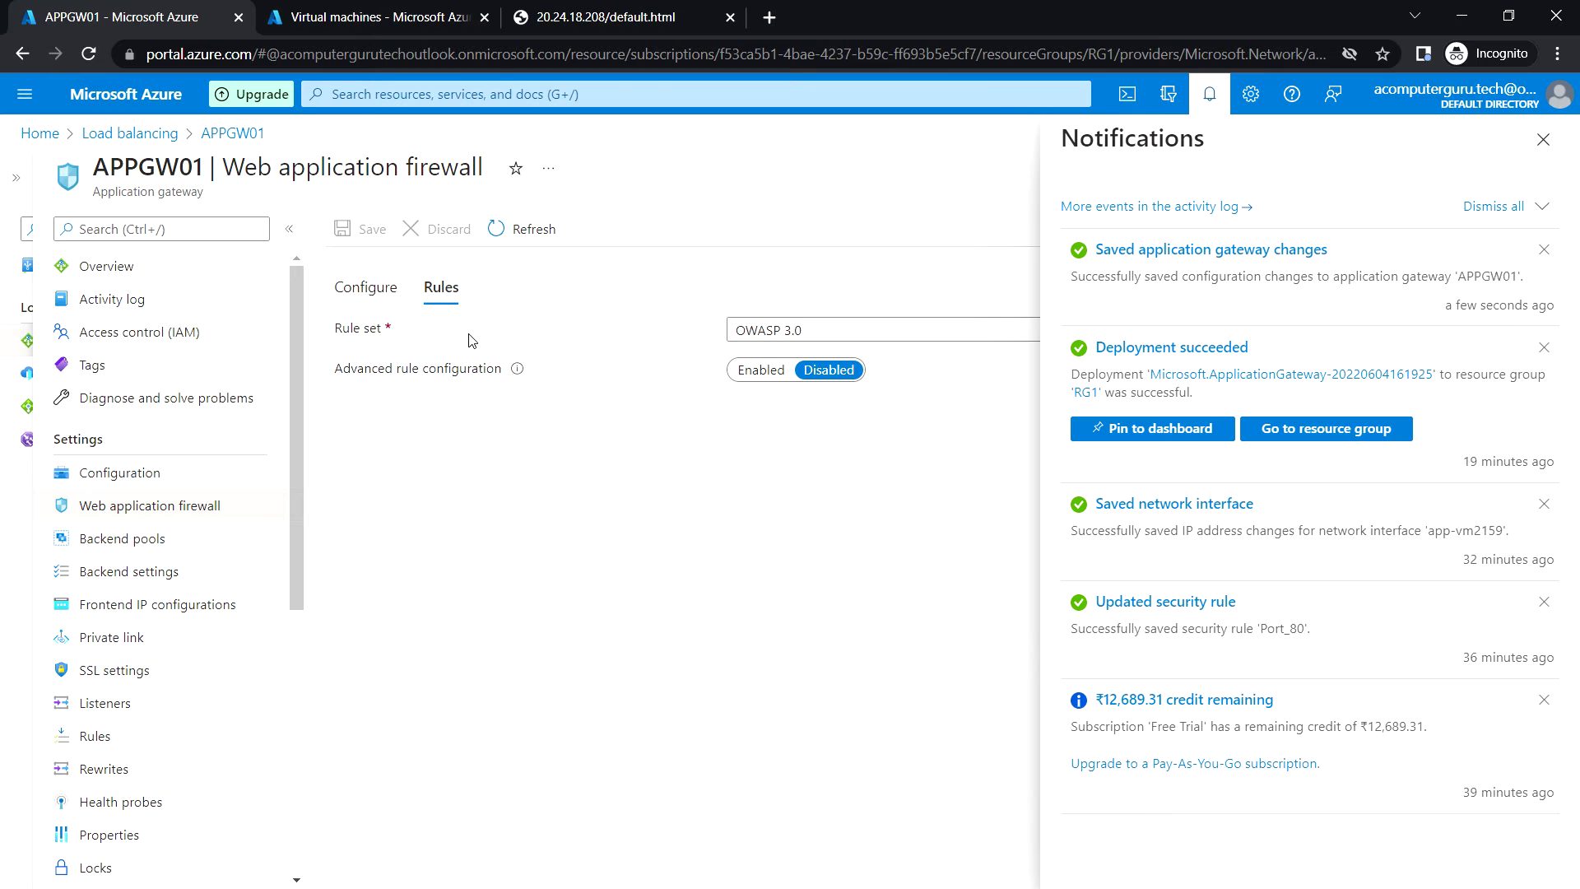
pyautogui.click(1543, 139)
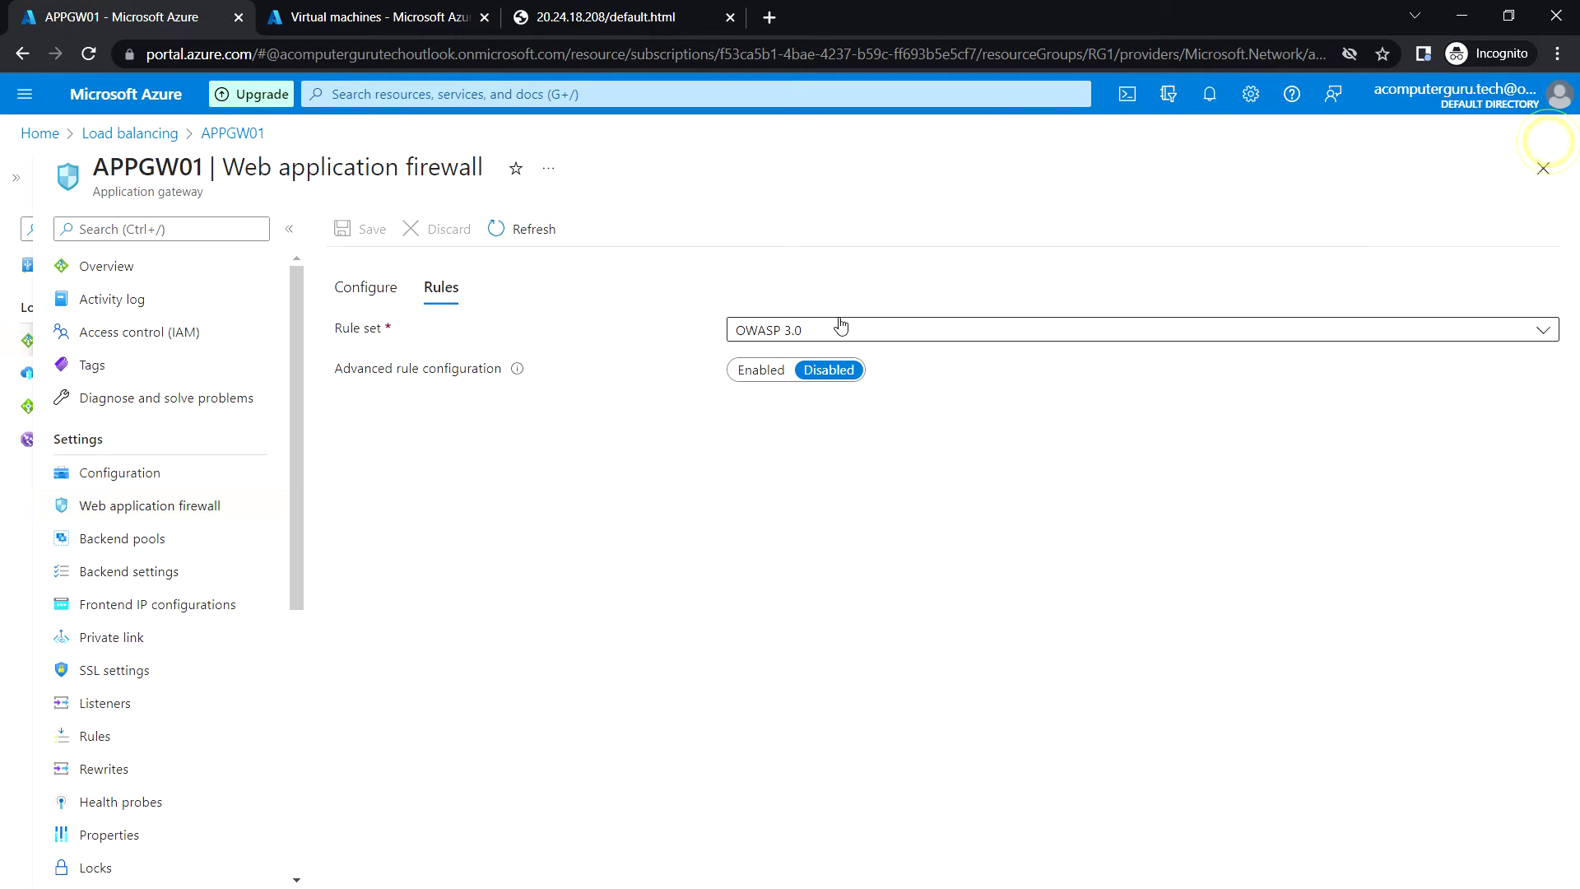
pyautogui.click(848, 333)
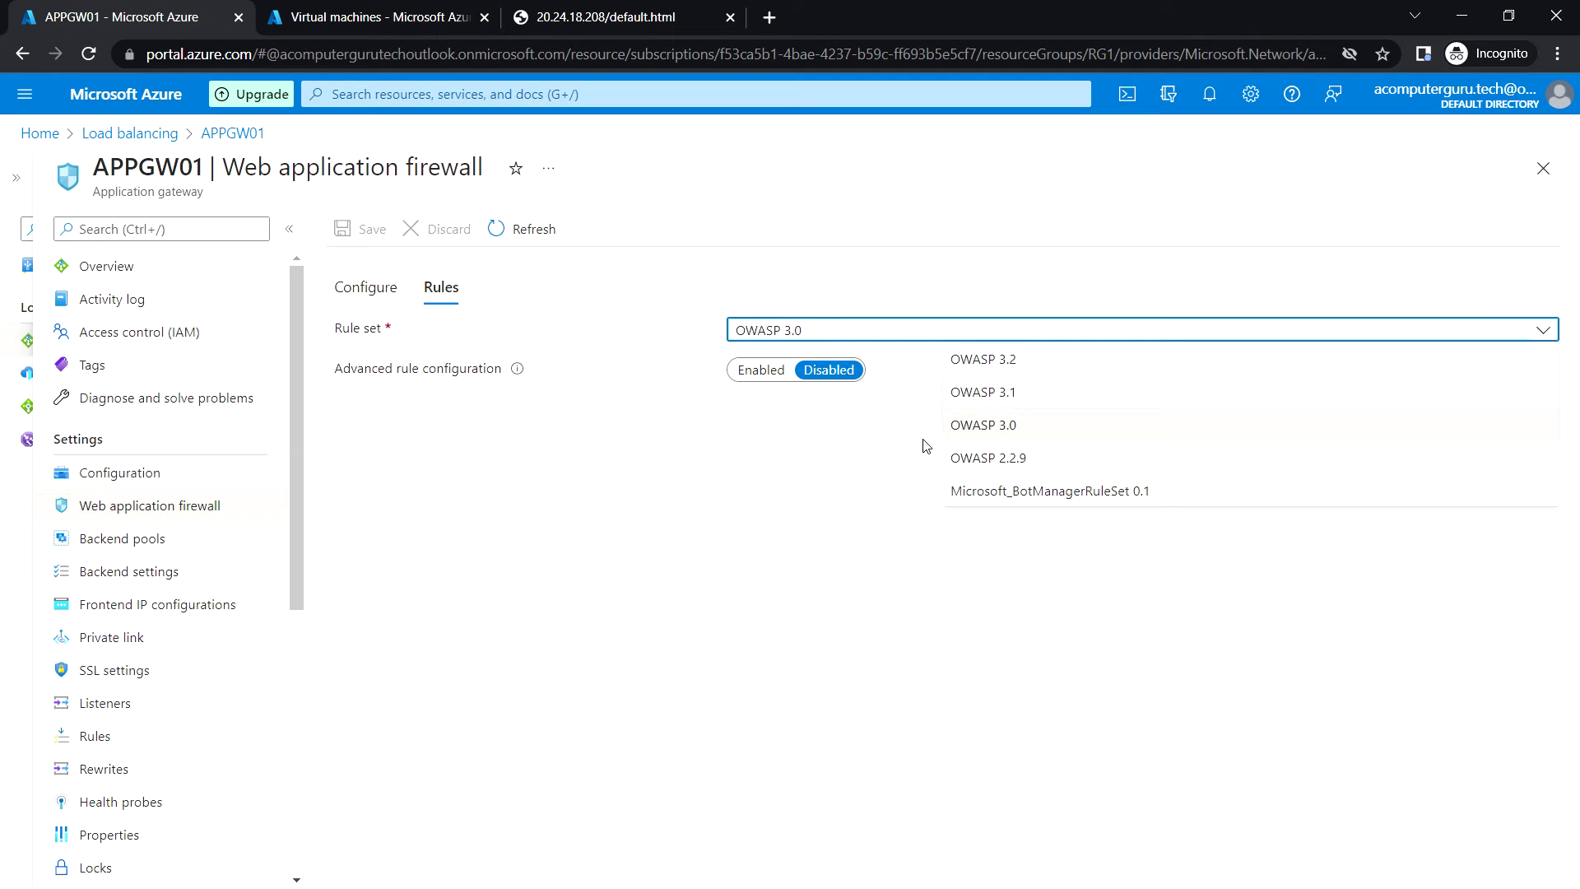
pyautogui.click(869, 432)
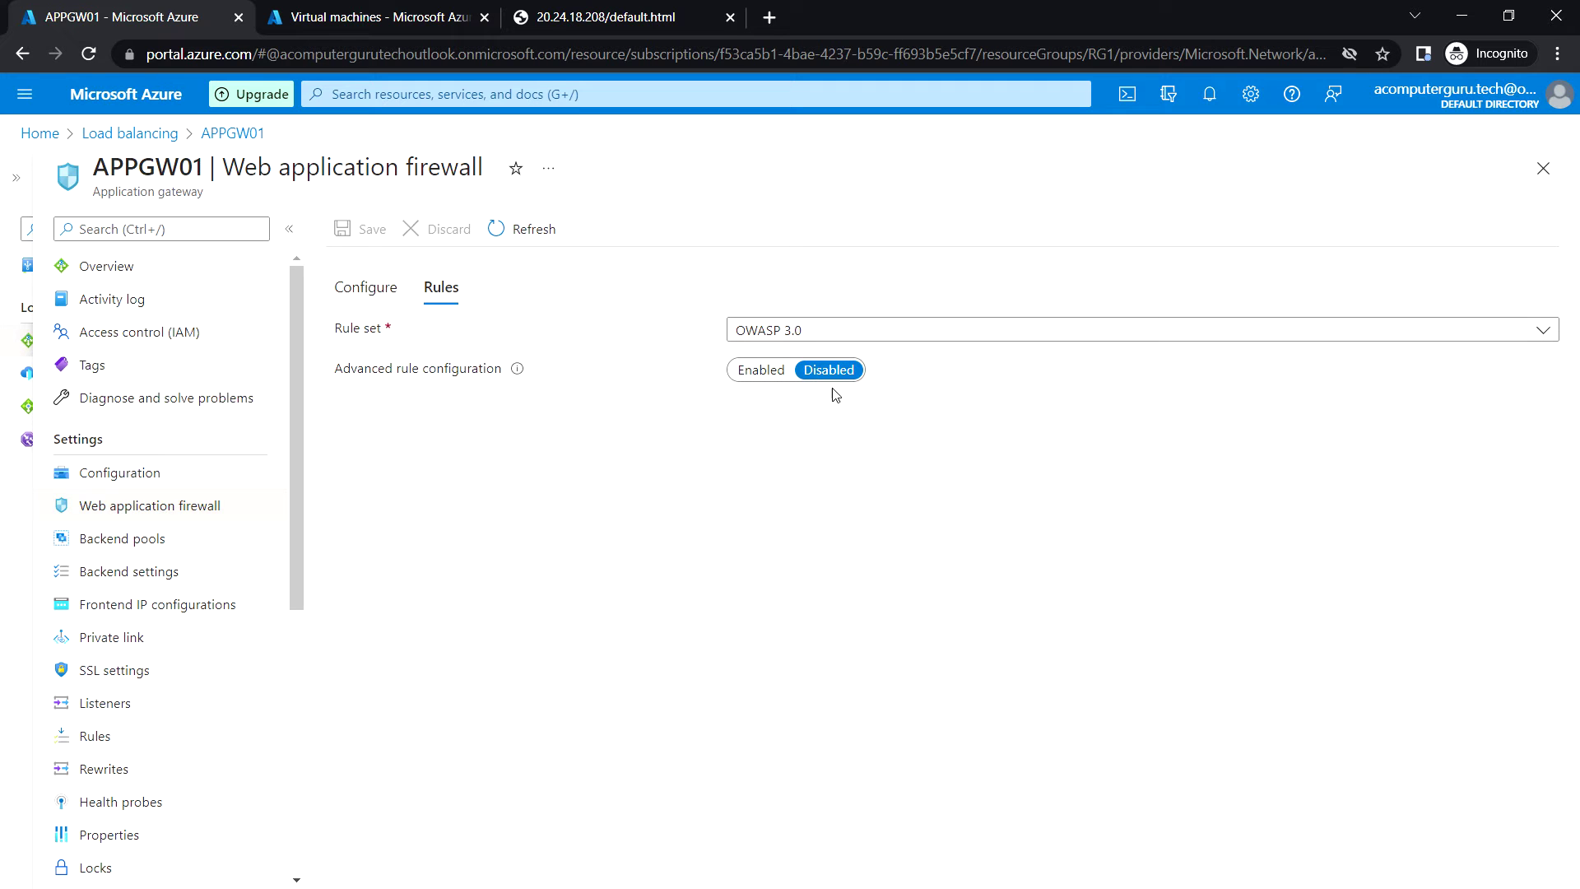
pyautogui.click(764, 372)
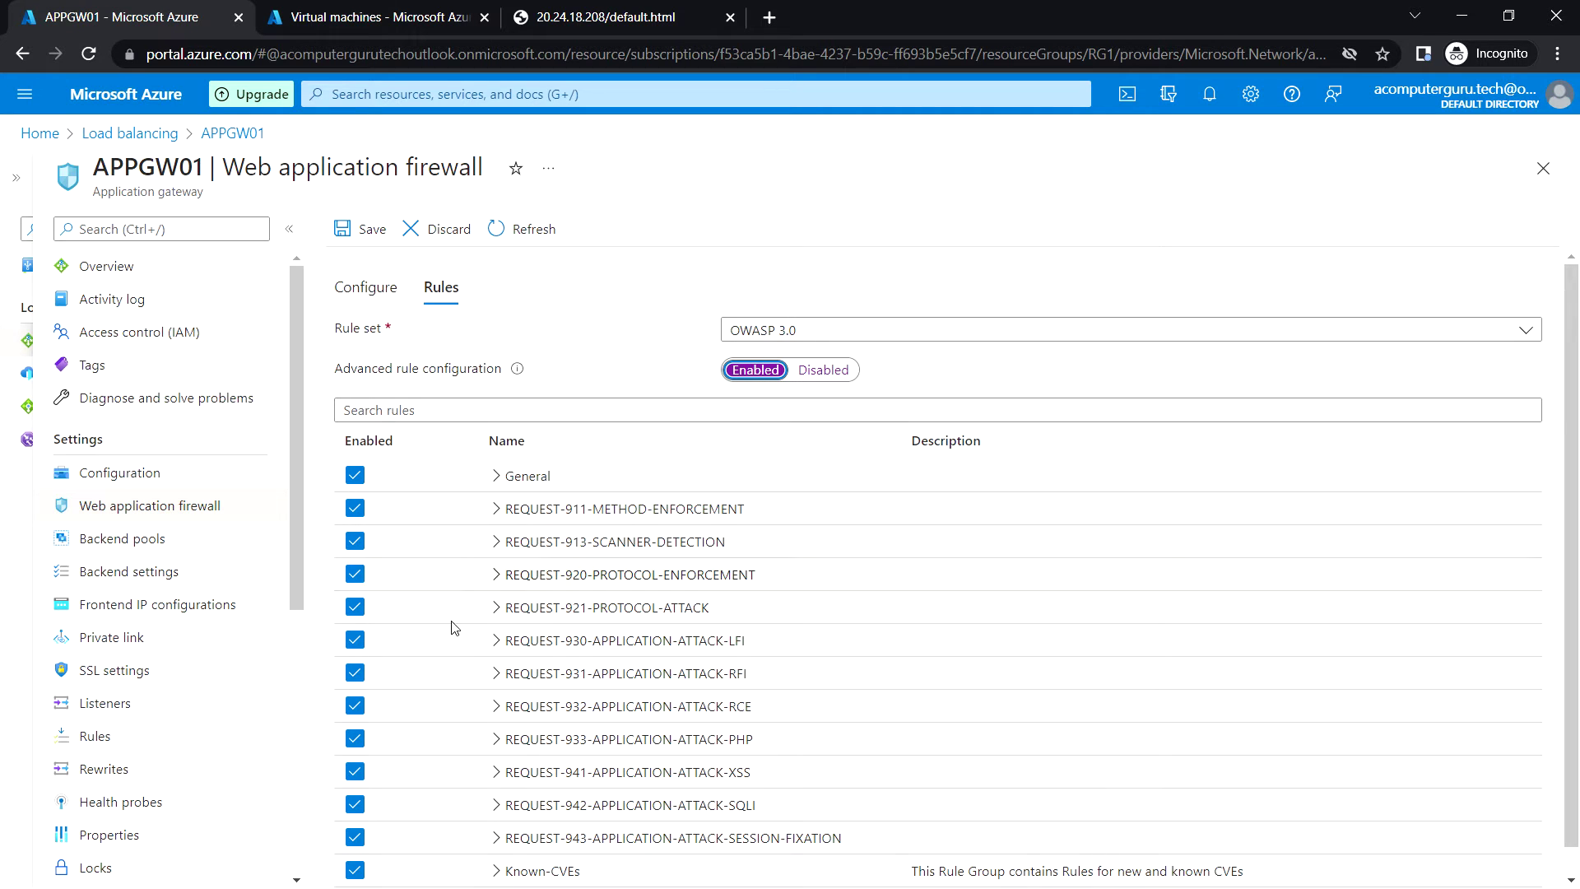
pyautogui.scroll(-1, 659, 642)
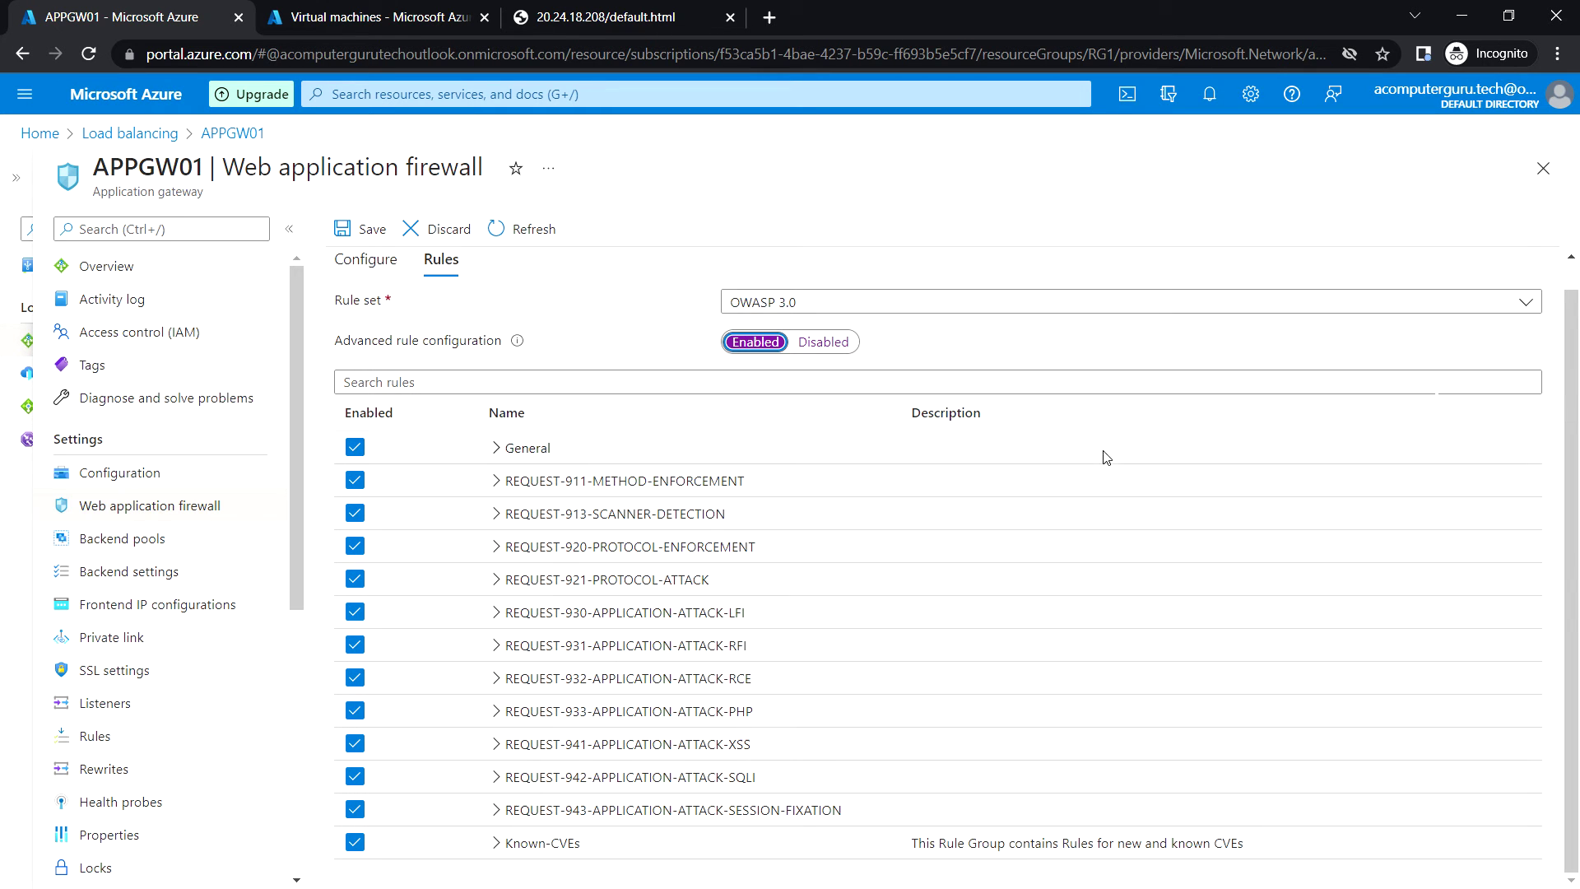
pyautogui.click(365, 241)
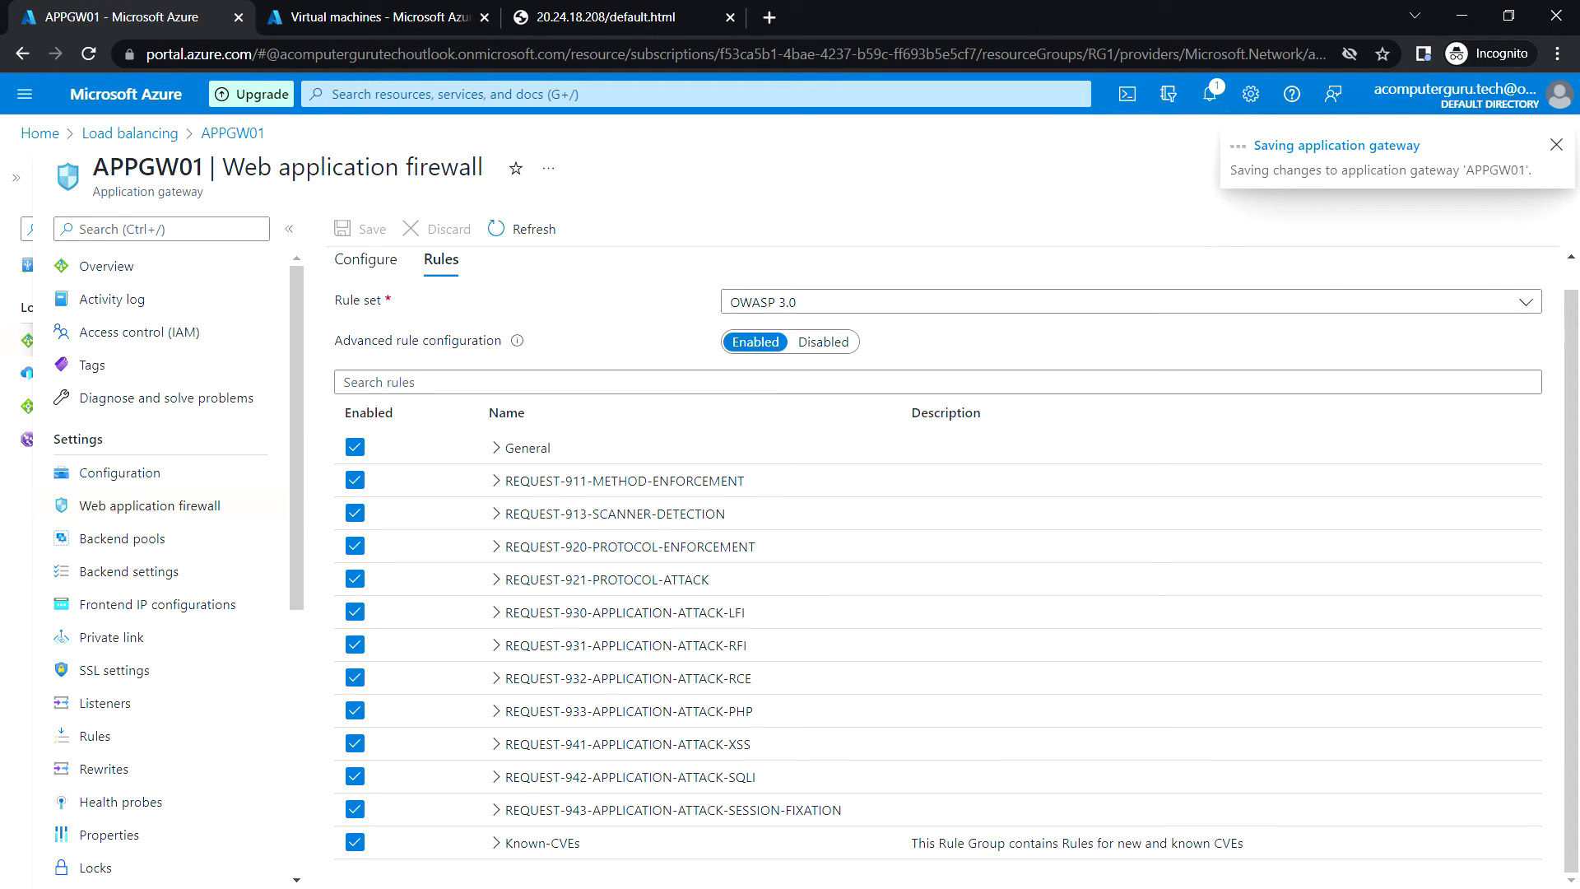
pyautogui.click(1210, 96)
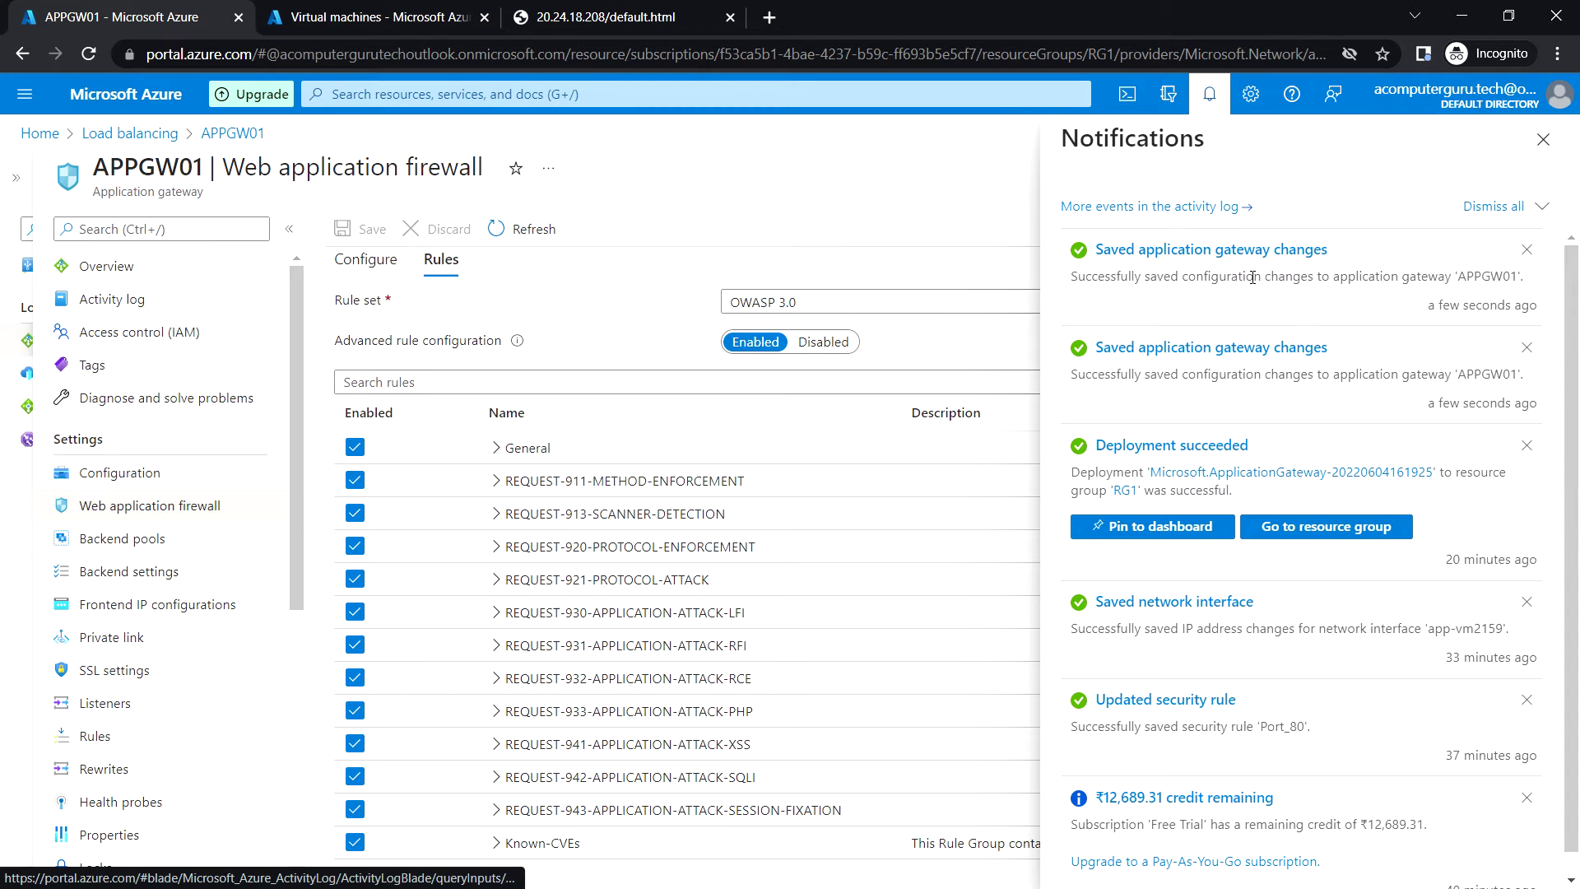
# Check the tier in the APPGW01 overview and return to the application gateway list
pyautogui.click(137, 270)
pyautogui.click(1544, 142)
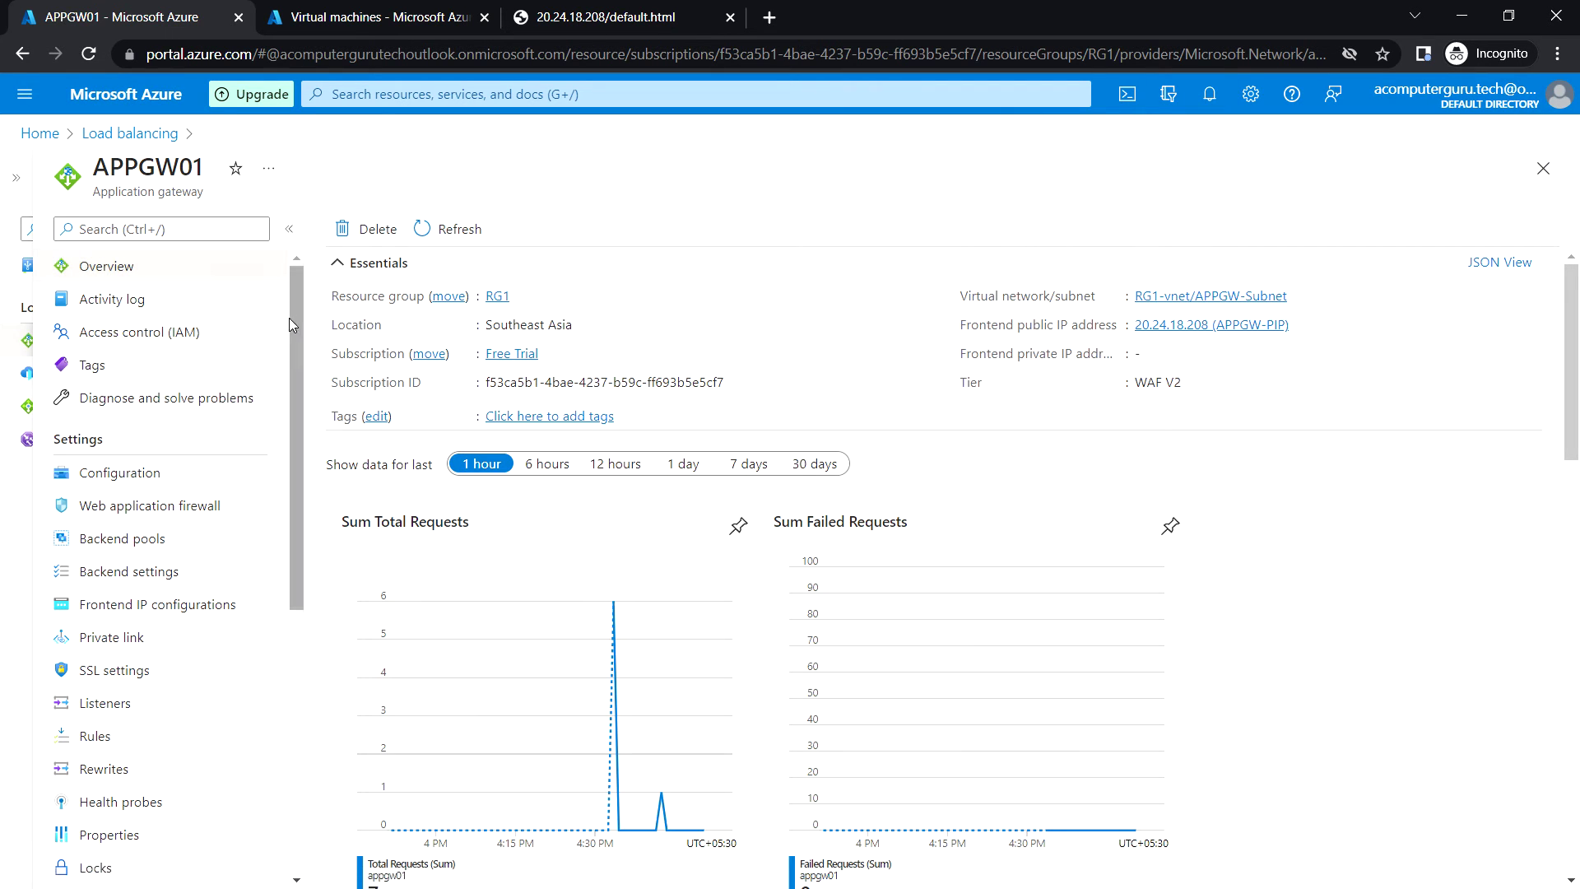
pyautogui.click(130, 134)
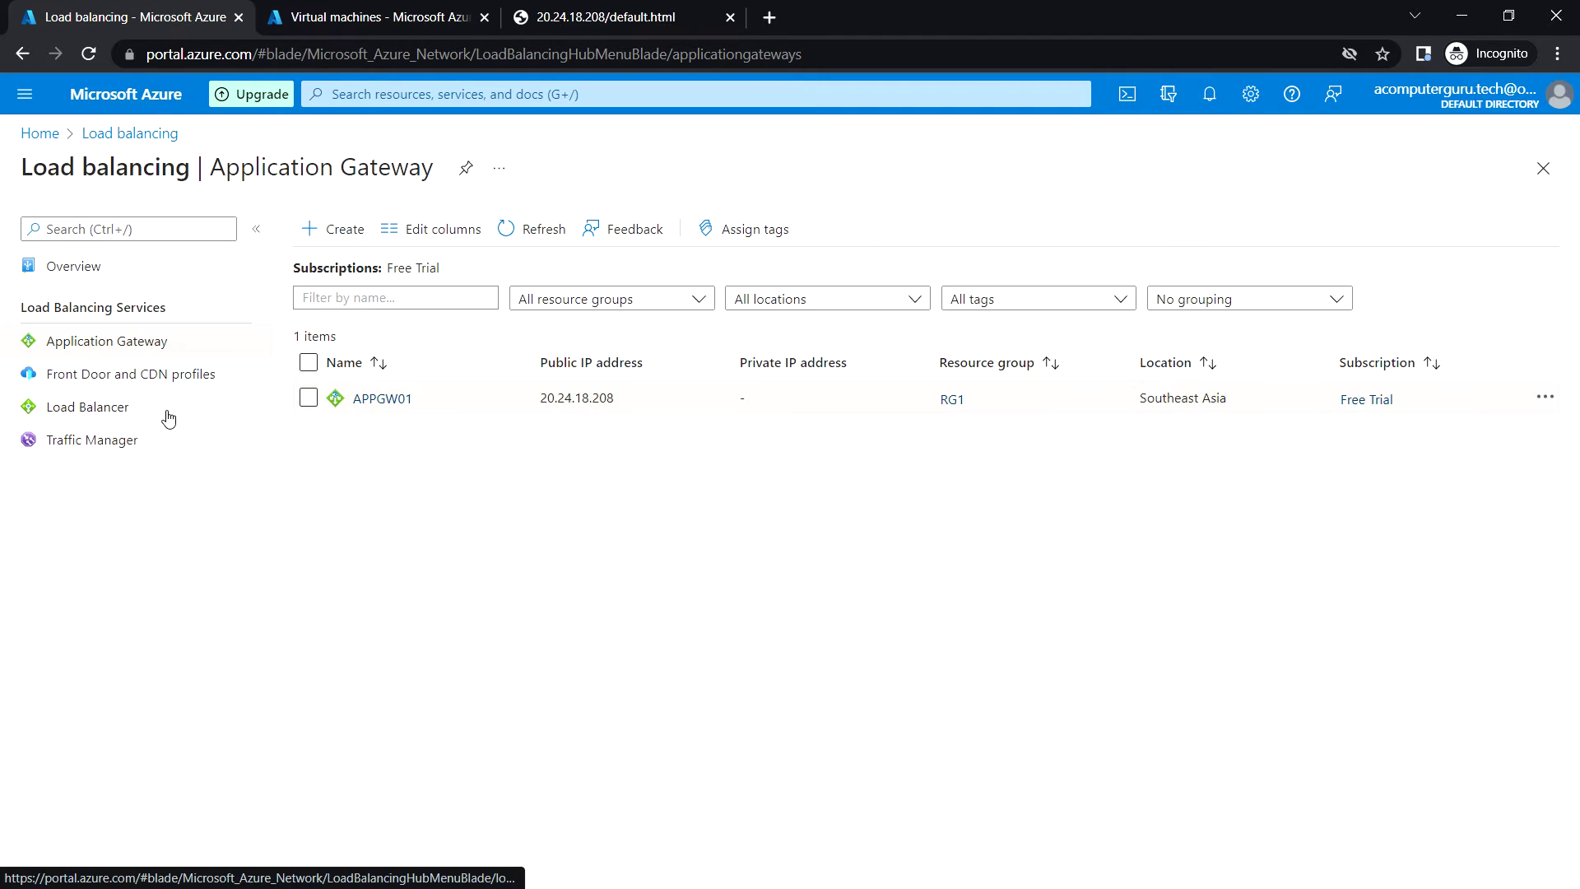
# Search the portal for "web appli" and open Web Application Firewall policies (WAF)
pyautogui.click(392, 94)
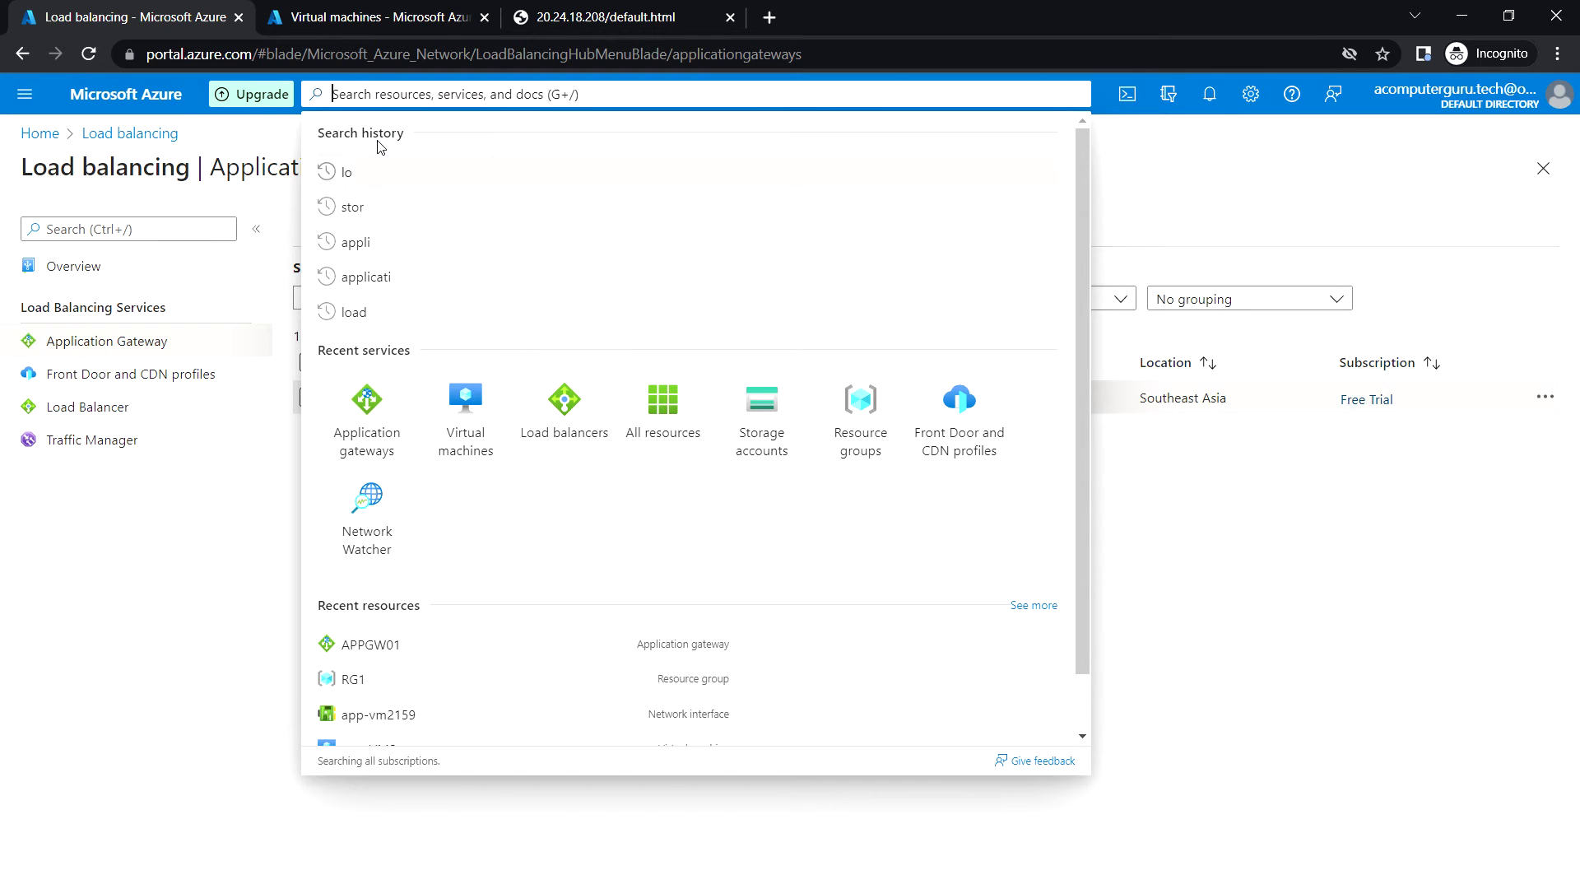
pyautogui.write('web')
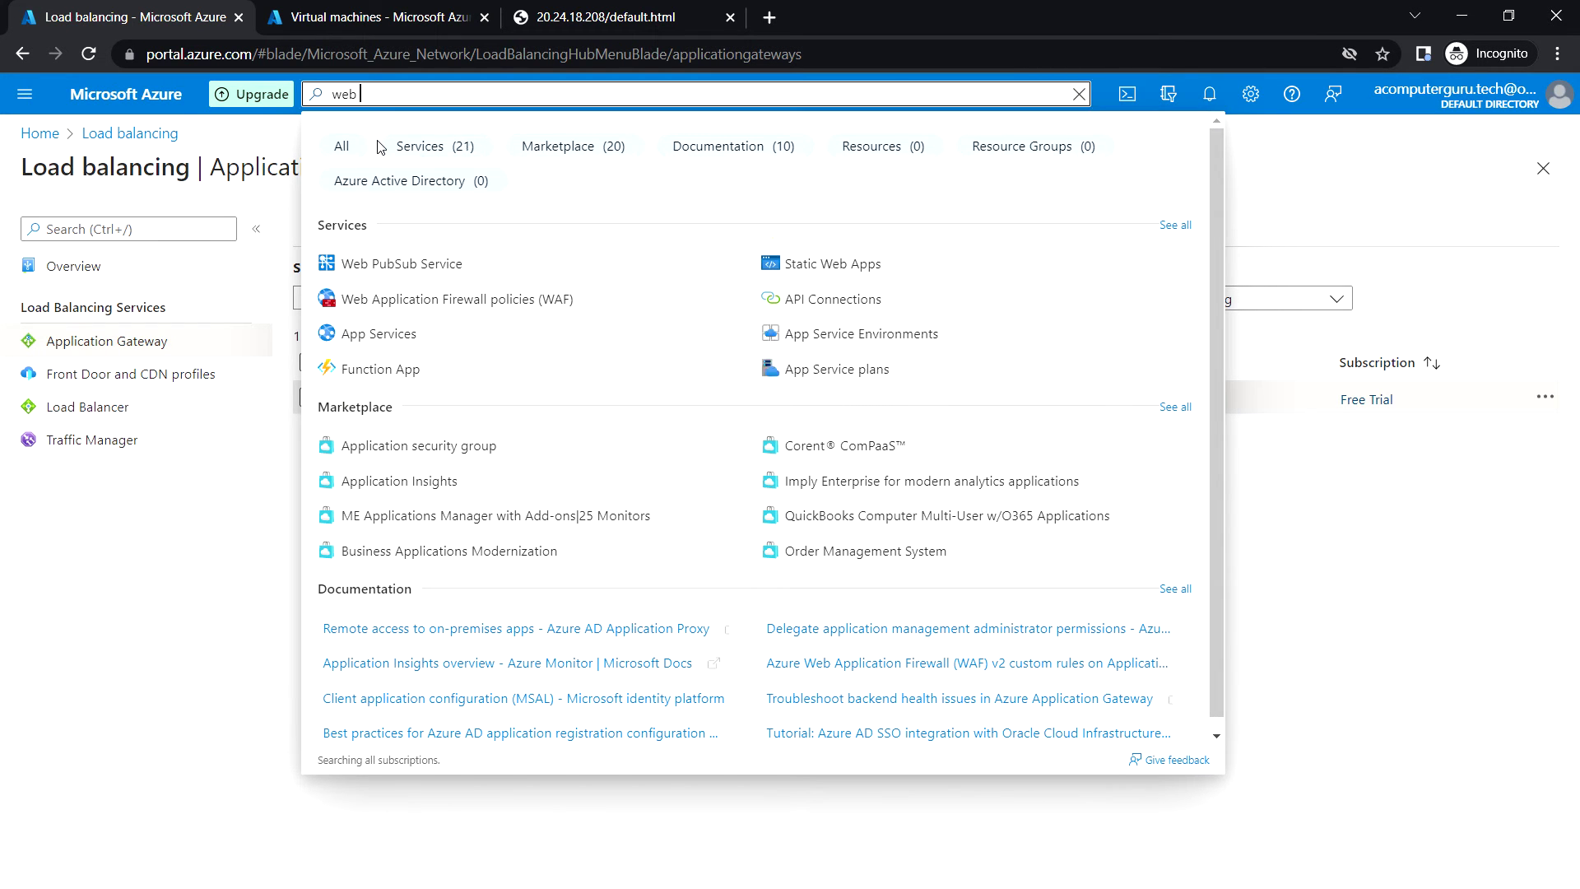
pyautogui.write(' appli')
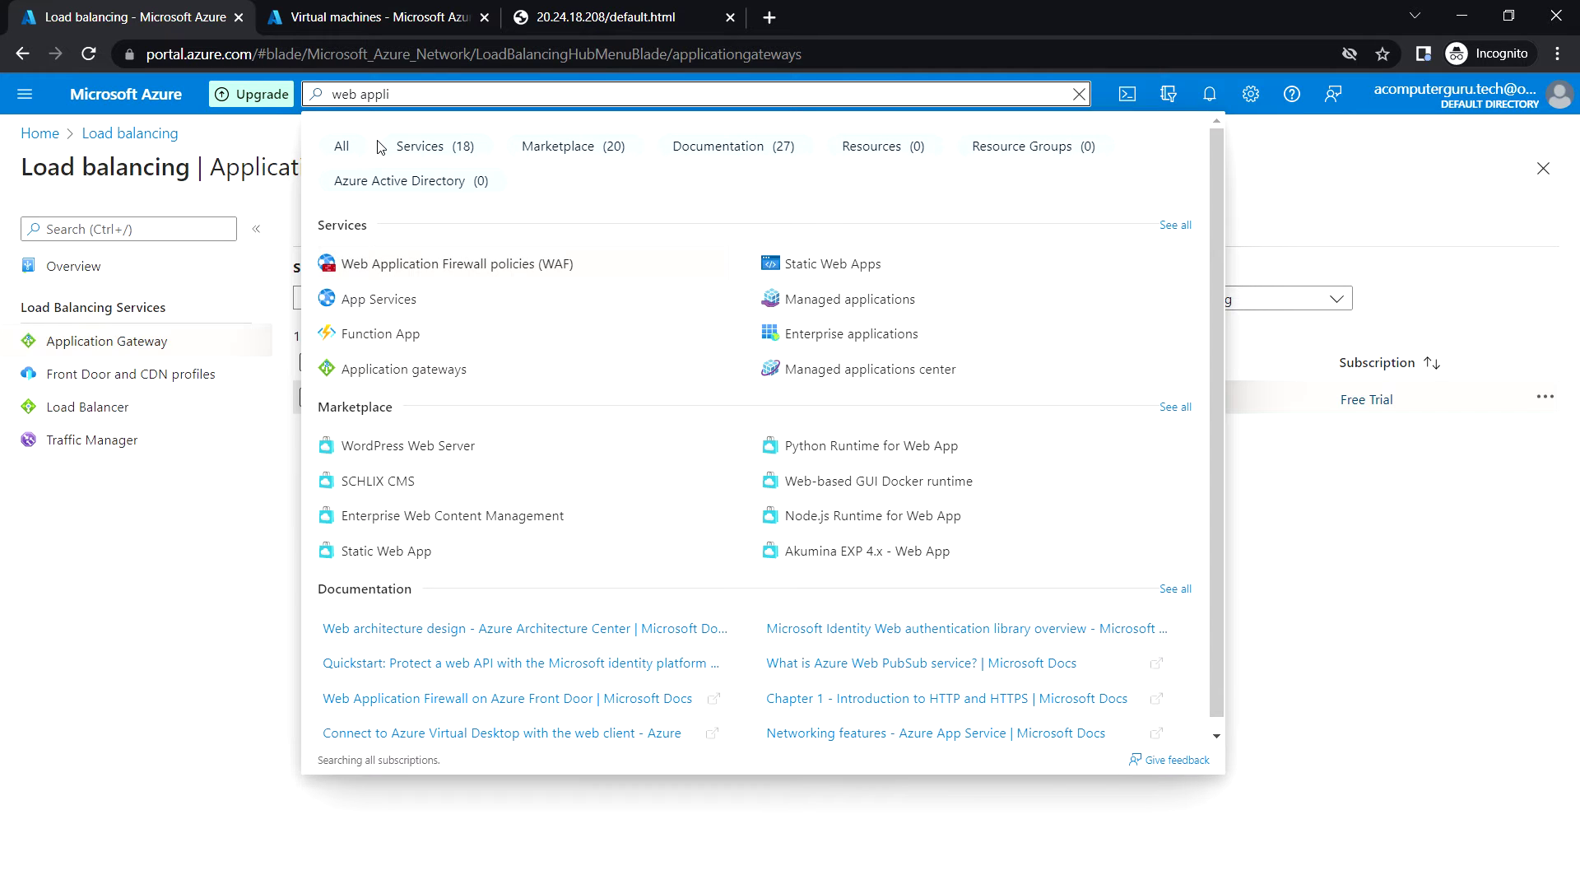
pyautogui.click(454, 265)
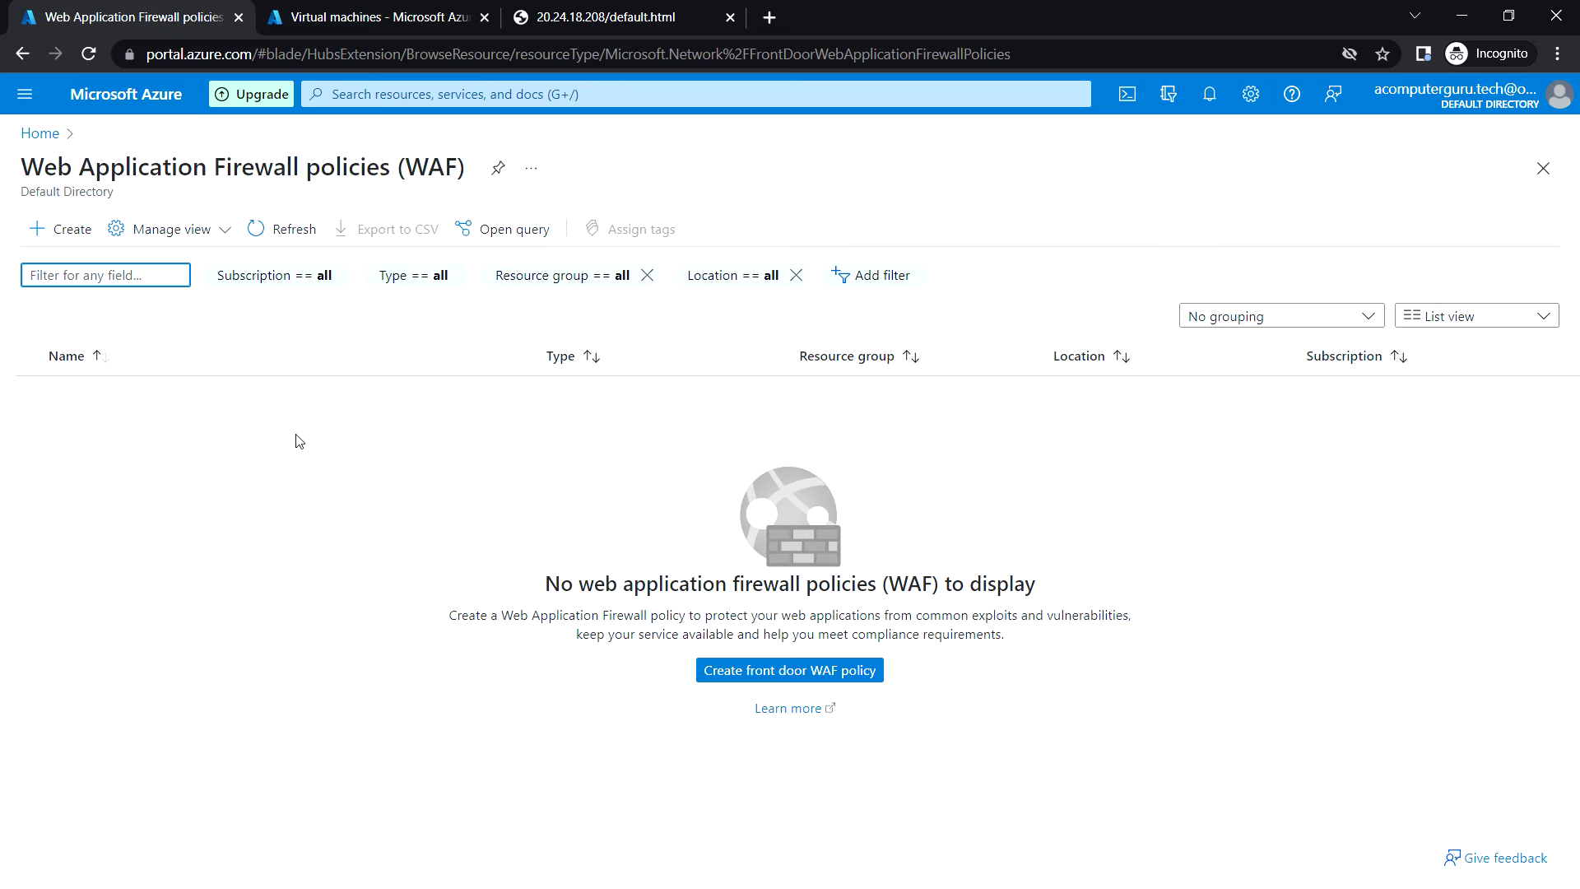
# Start creating a WAF policy and set its target to Regional WAF (Application Gateway)
pyautogui.click(70, 237)
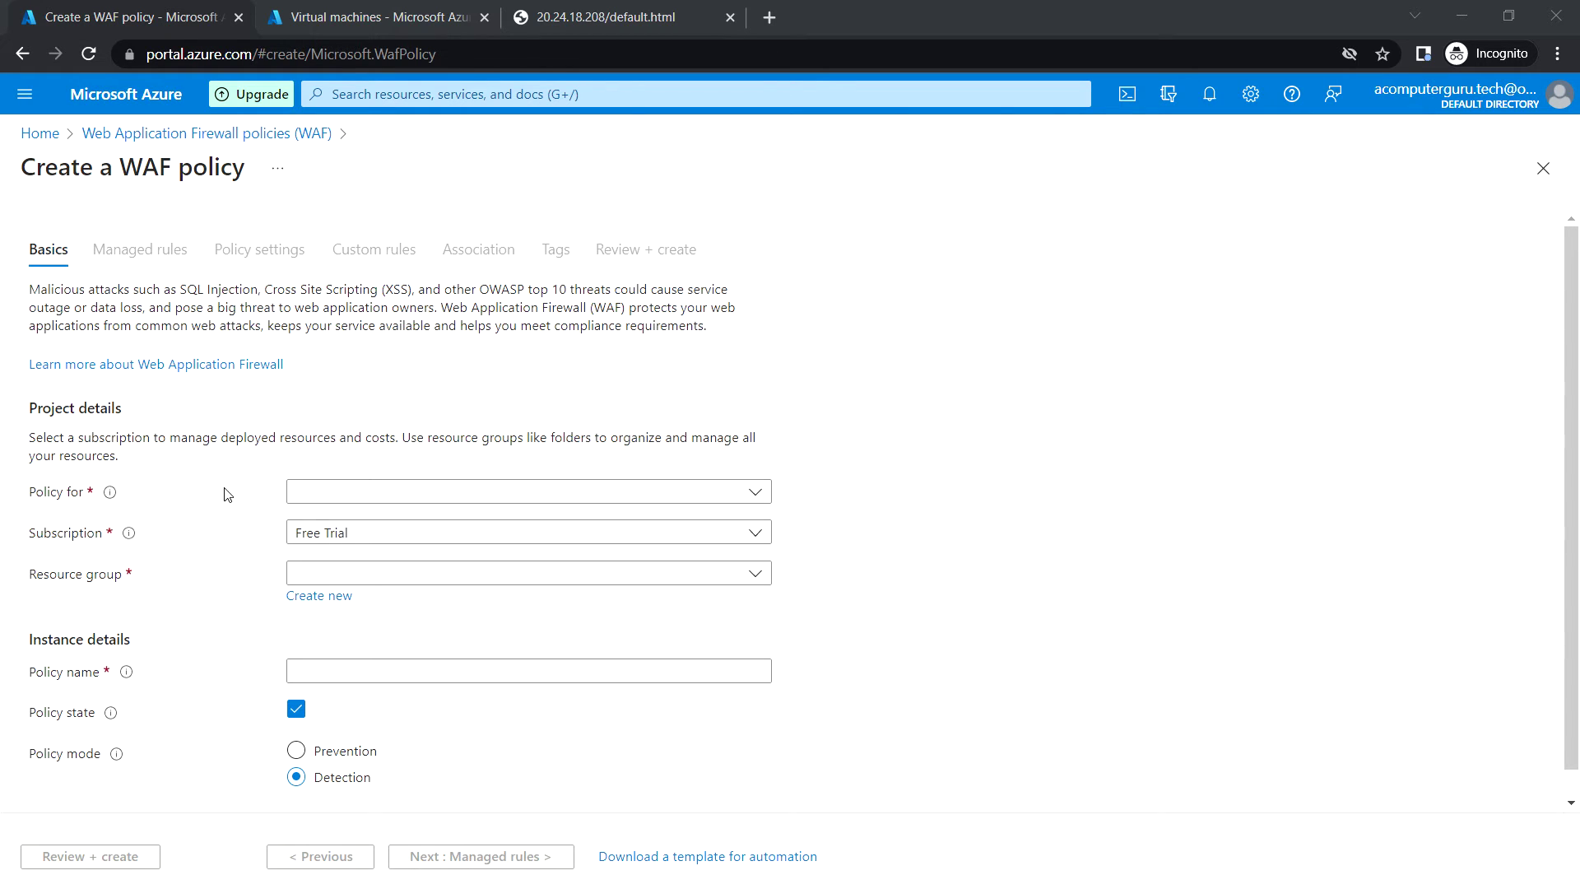
pyautogui.click(395, 492)
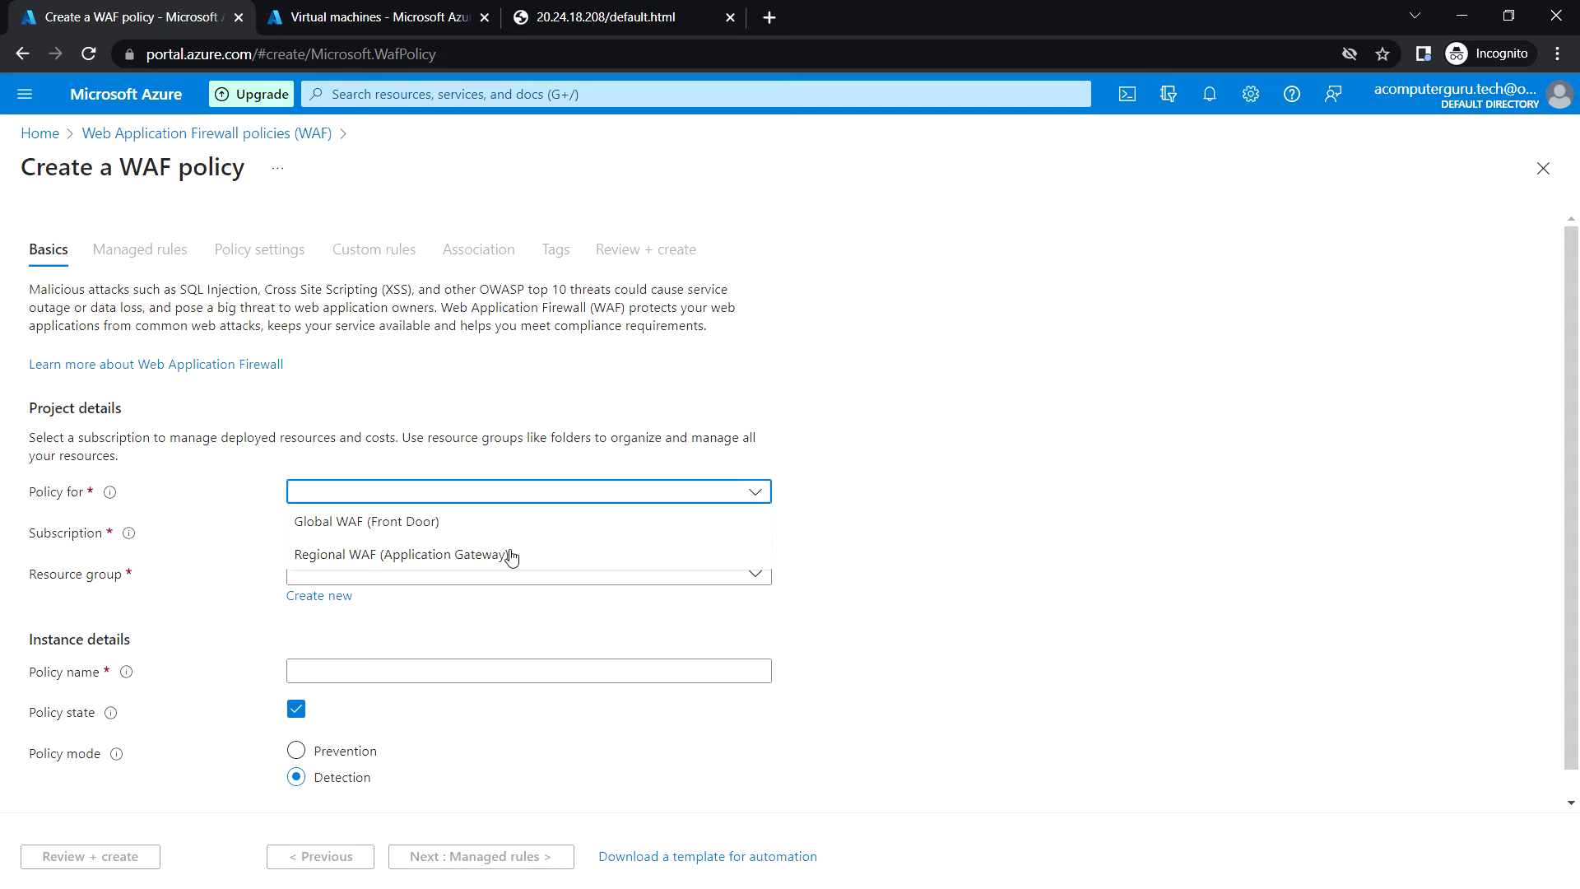
pyautogui.click(546, 558)
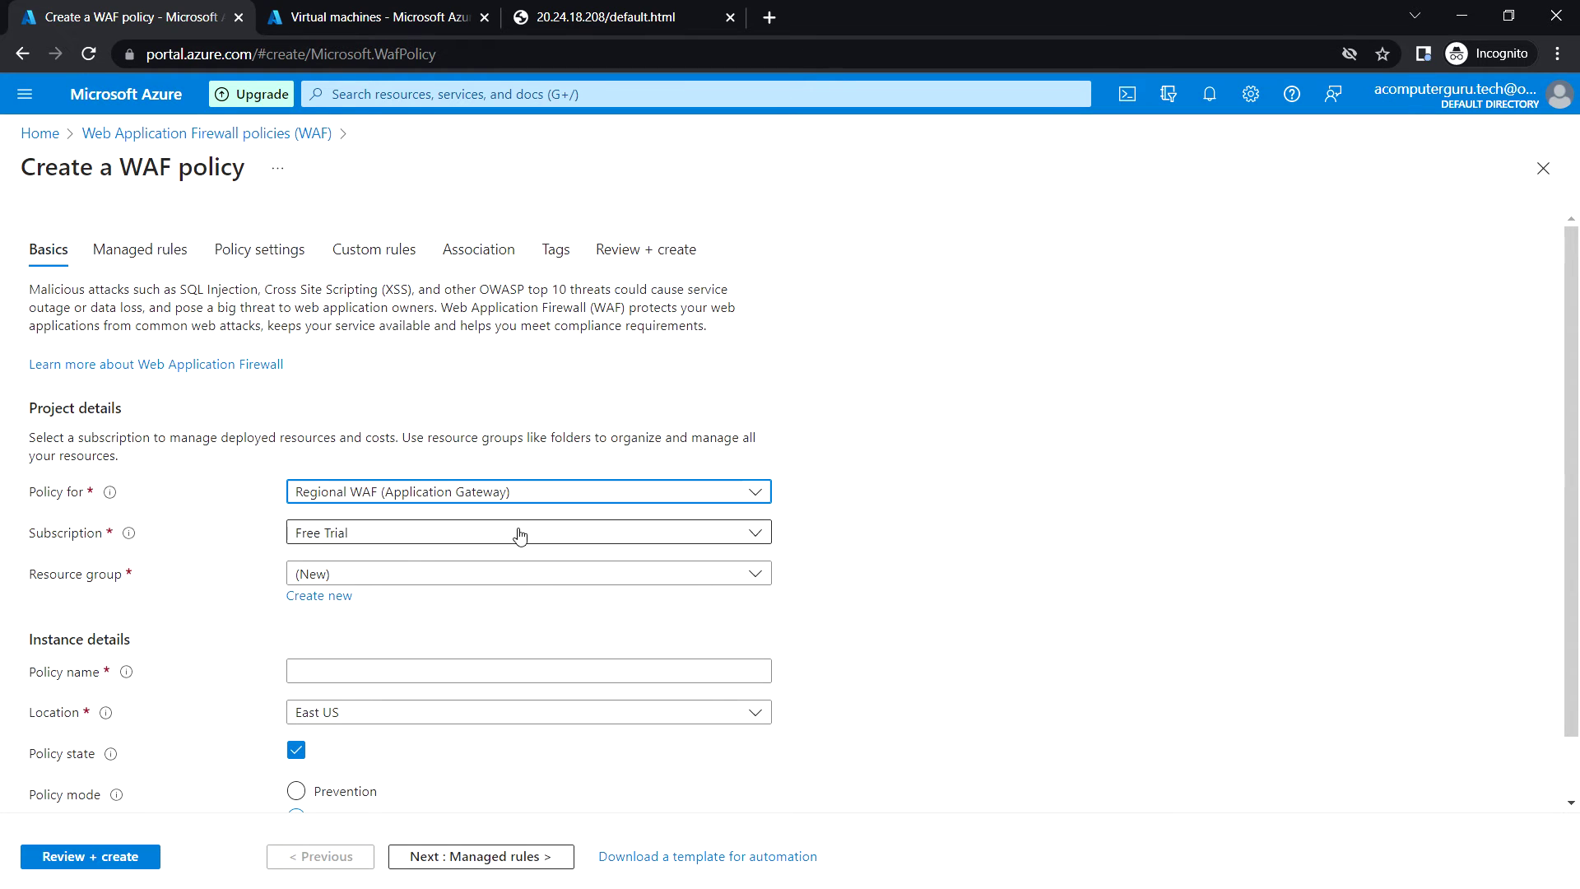
# Assign the WAF policy to the Free Trial subscription and resource group RG1, and name it WAFPolicyA
pyautogui.click(519, 533)
pyautogui.click(519, 534)
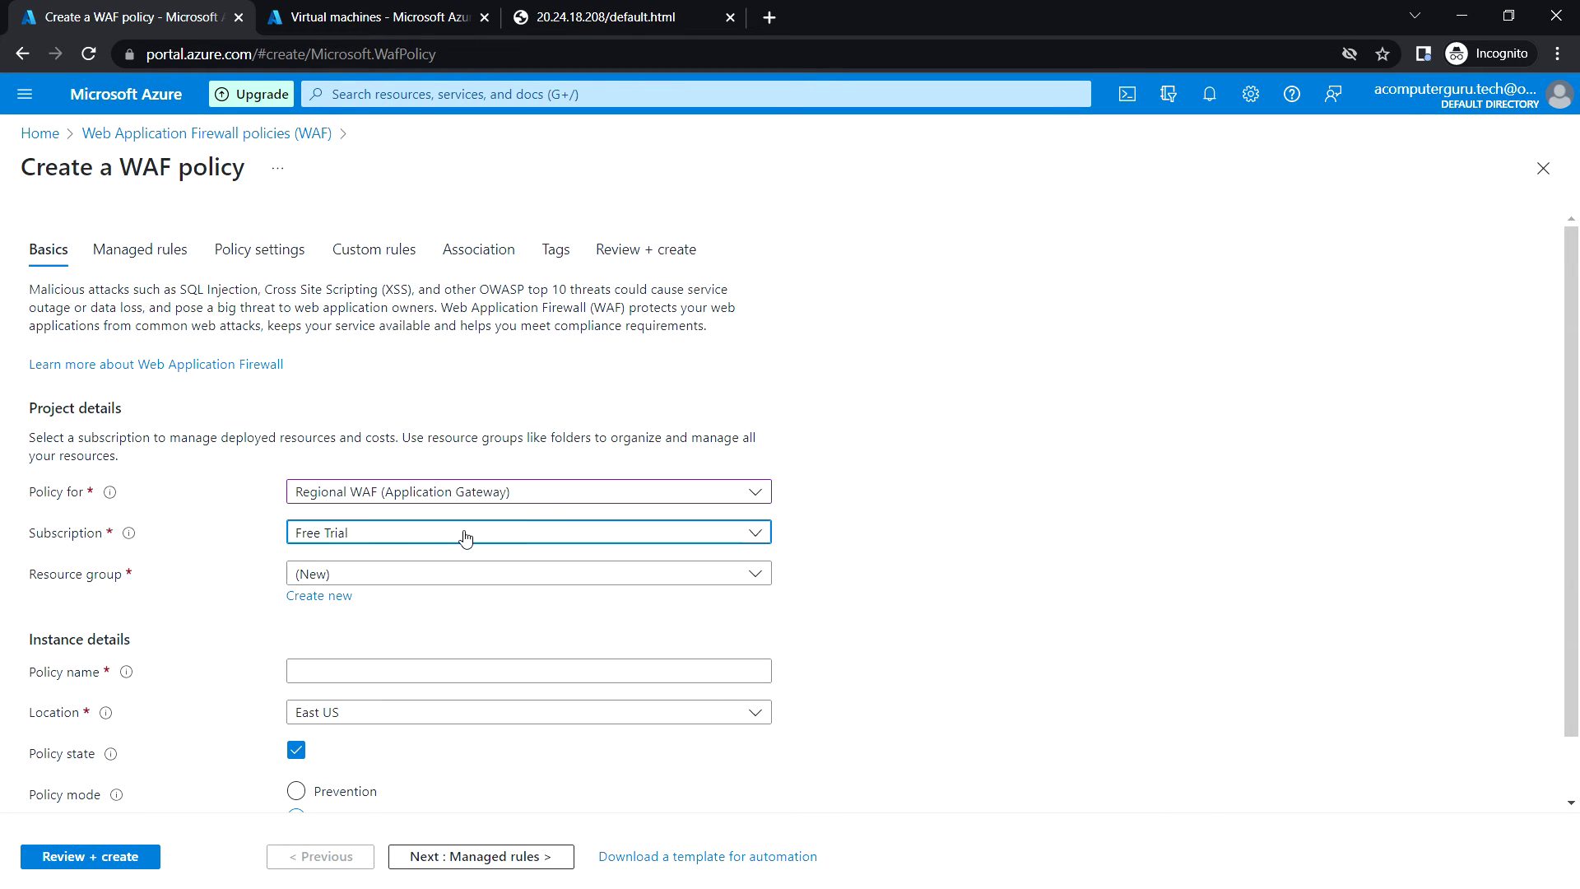
pyautogui.click(417, 580)
pyautogui.click(358, 776)
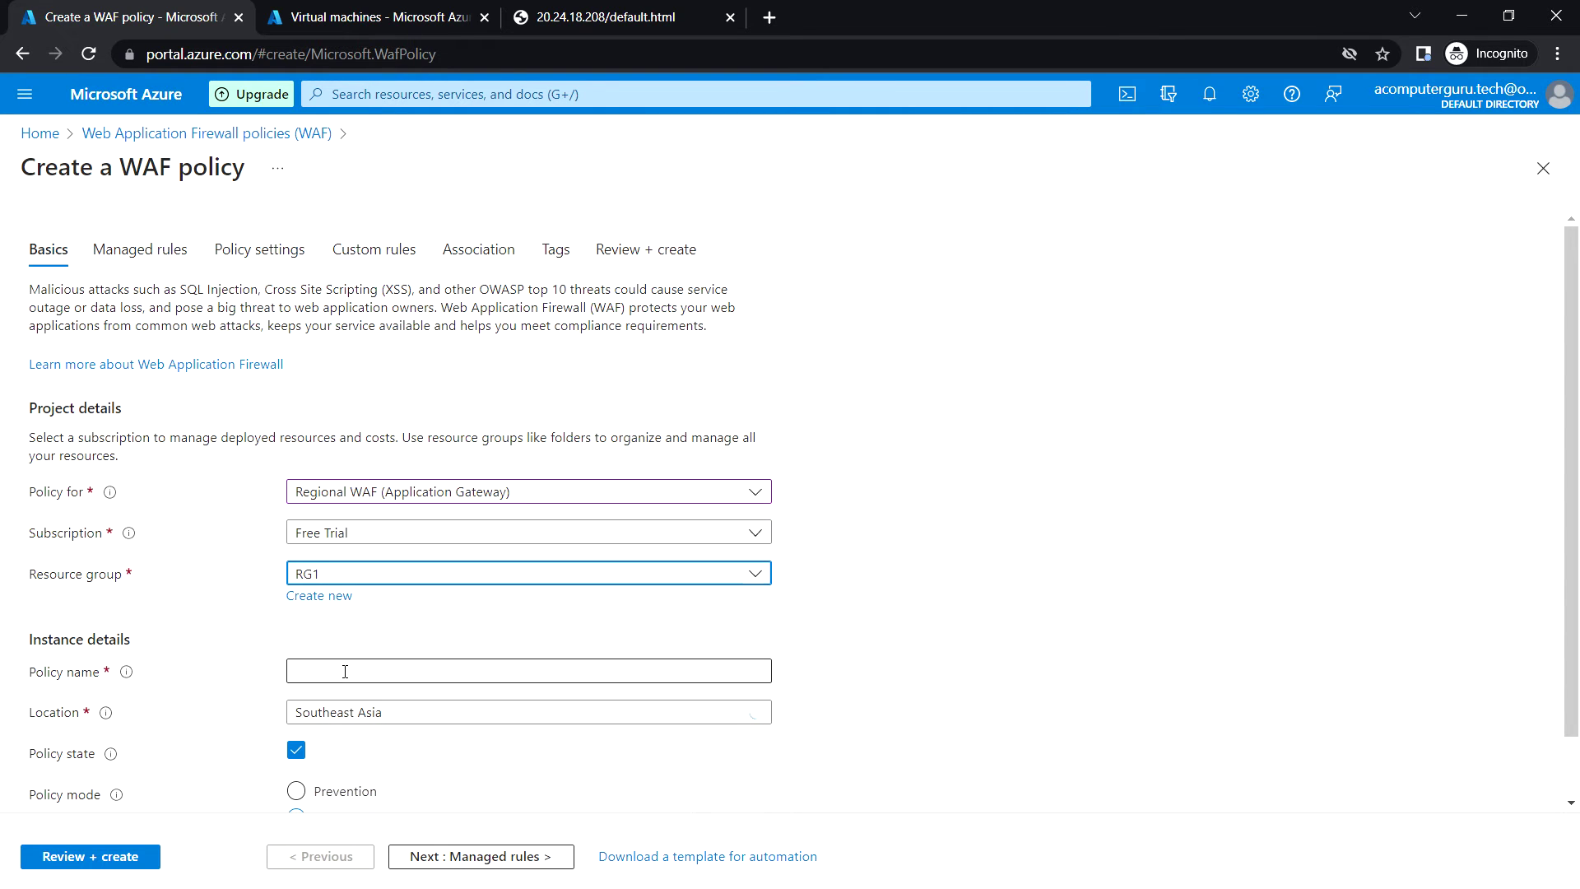
pyautogui.scroll(-1, 252, 626)
pyautogui.click(316, 605)
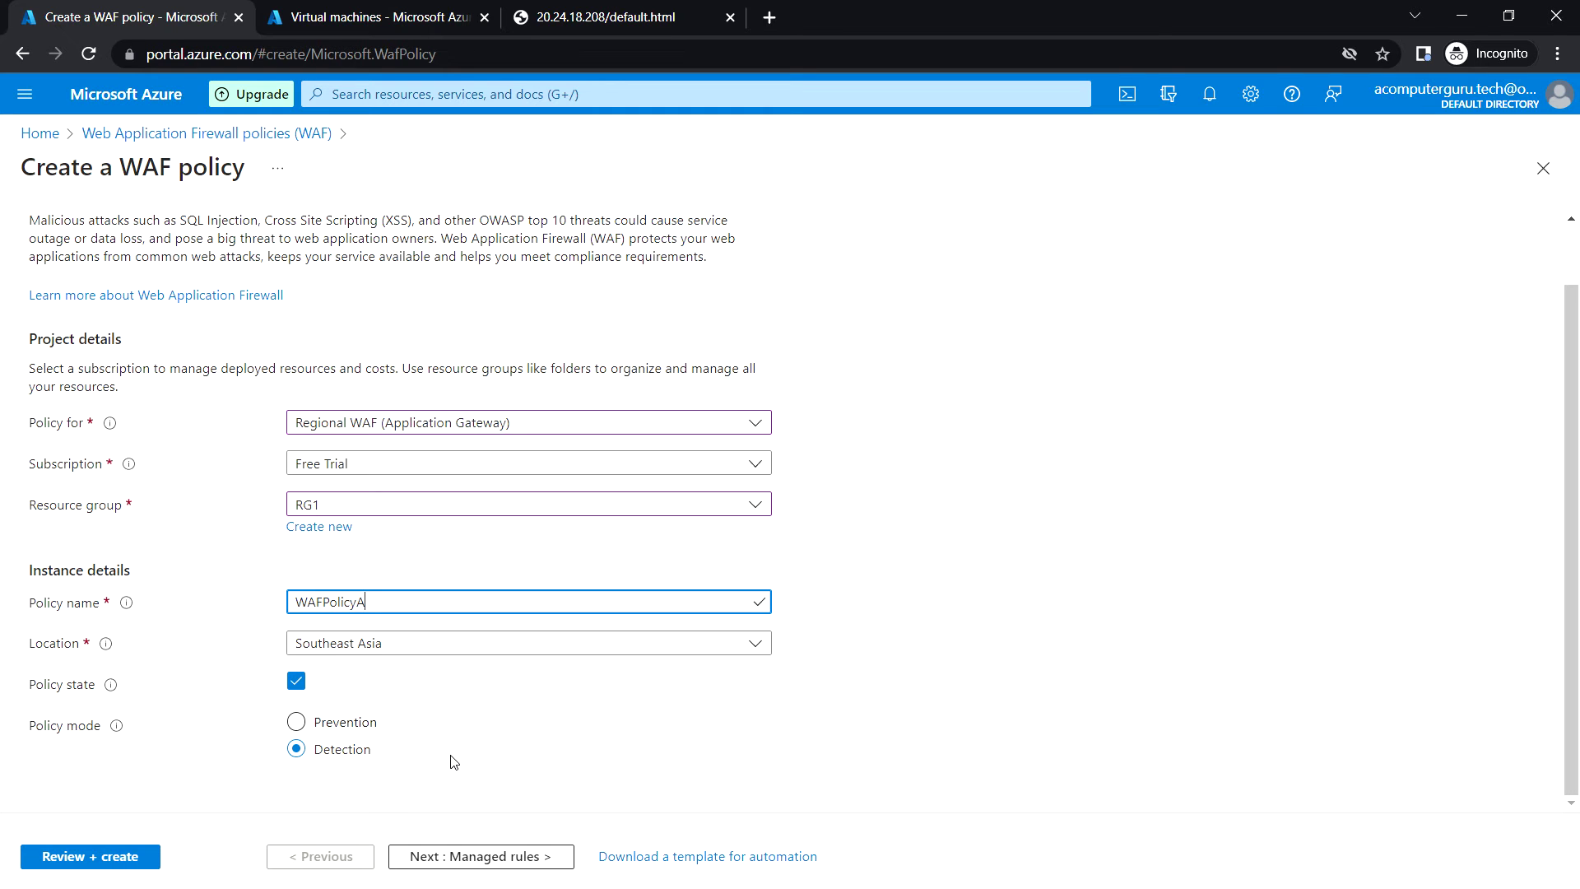
# Review the available managed rule sets and the rule groups within OWASP_3.1, keeping OWASP_3.1 selected
pyautogui.click(518, 859)
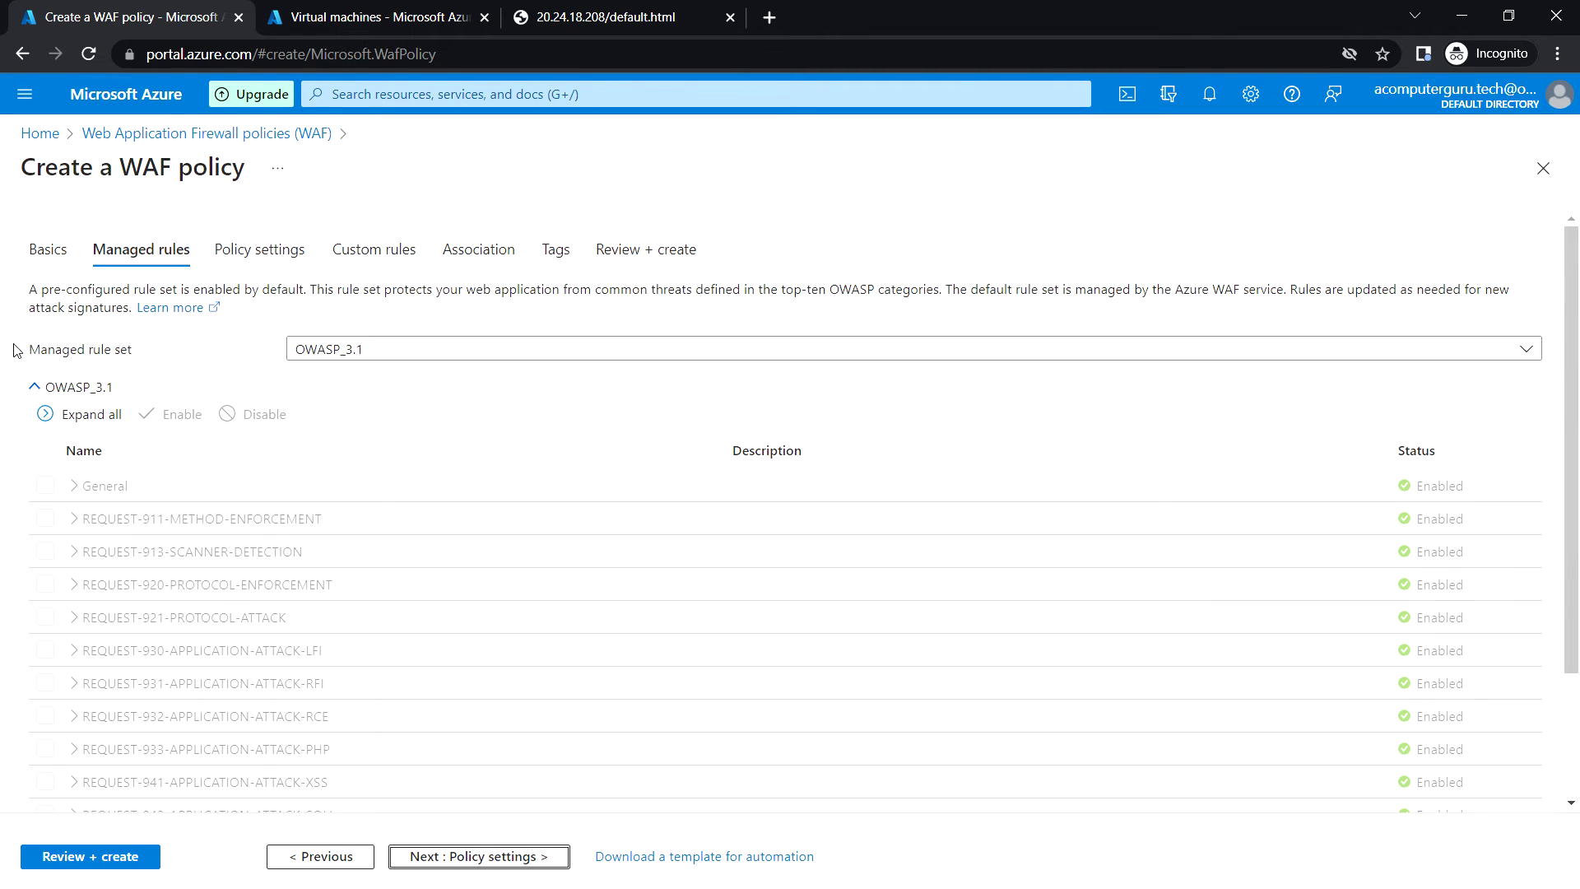
pyautogui.click(470, 357)
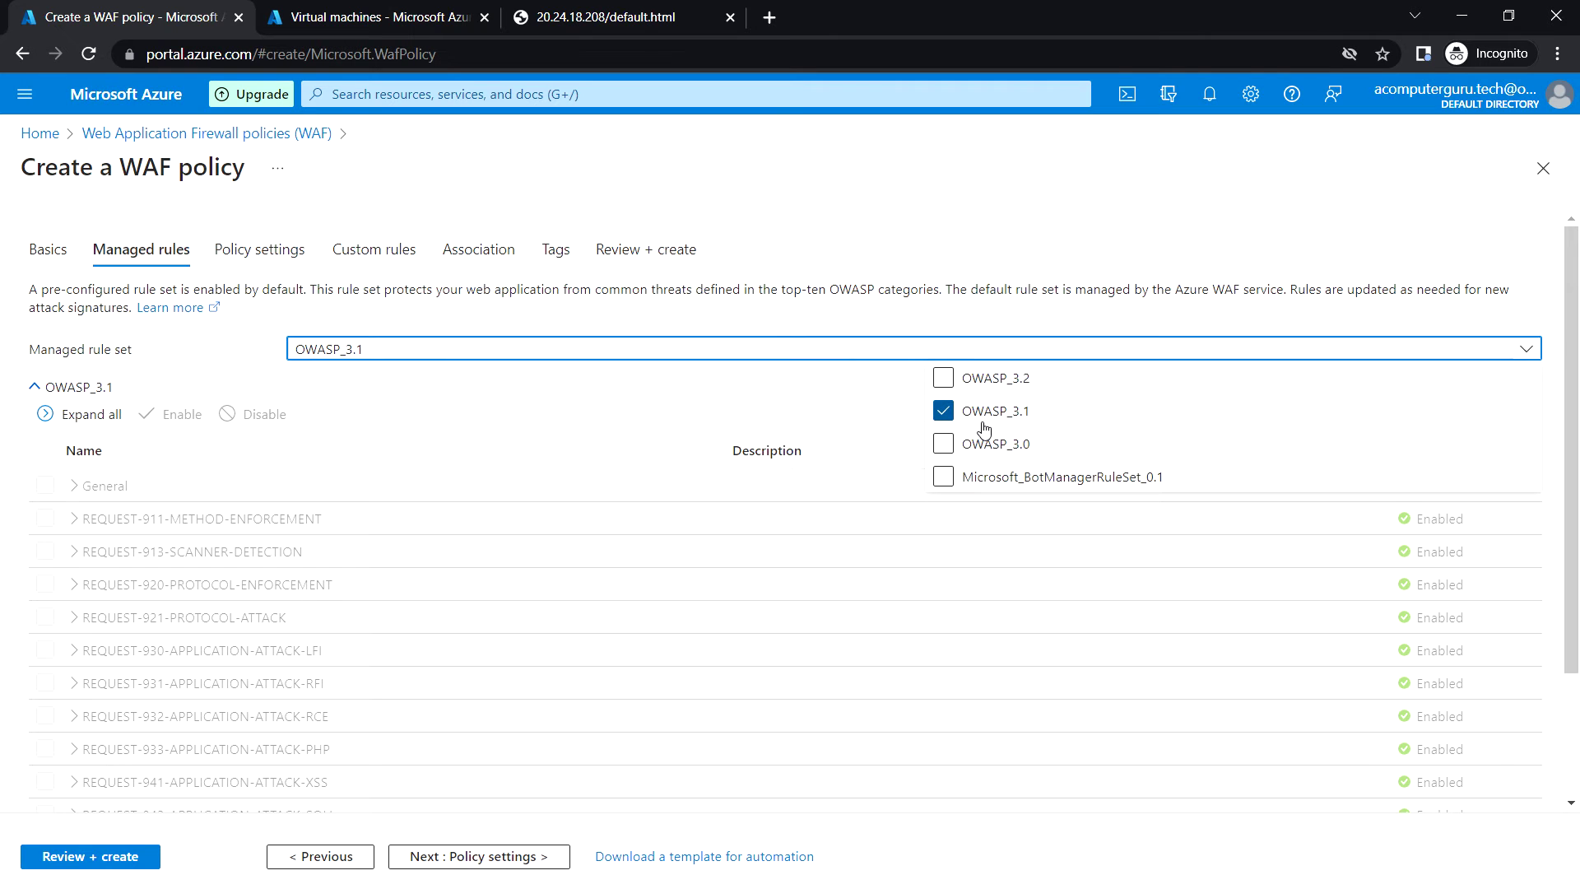
pyautogui.click(819, 398)
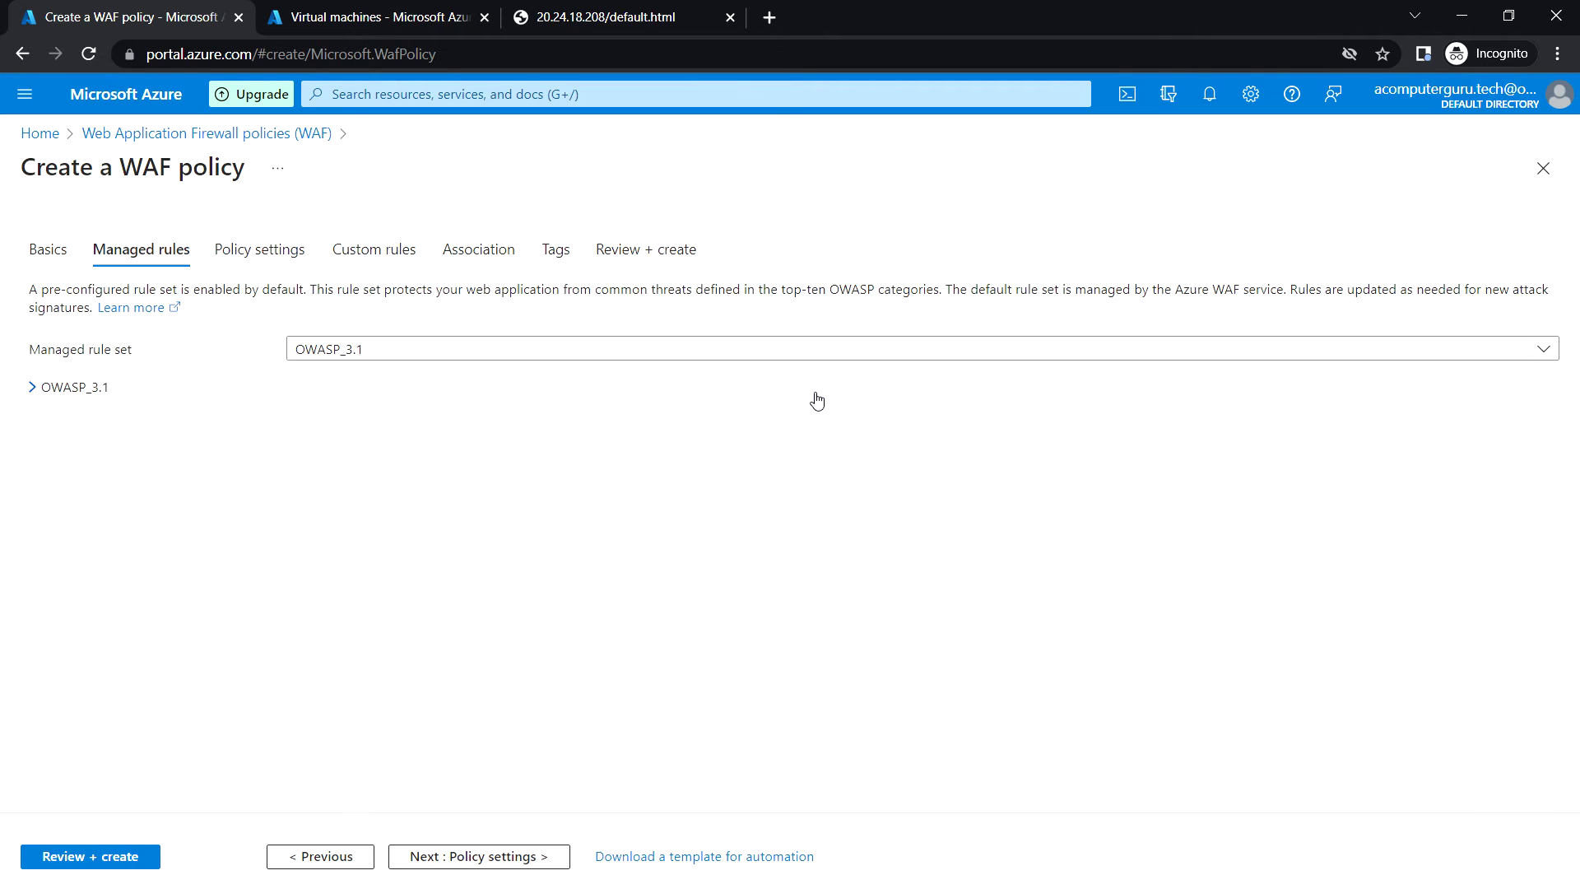
pyautogui.click(32, 391)
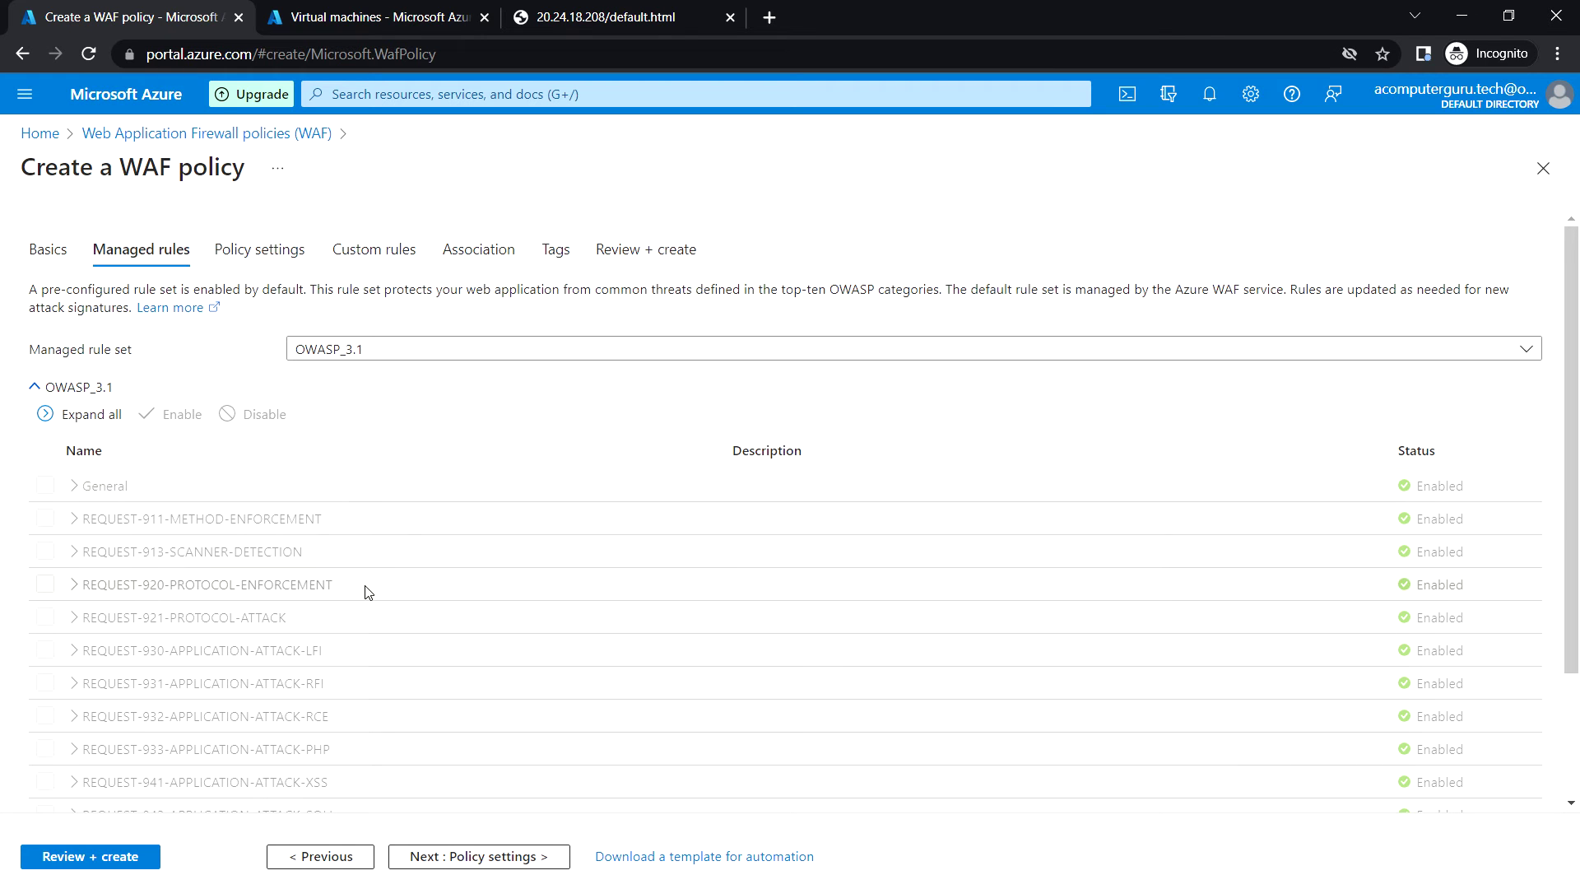
pyautogui.scroll(-2, 396, 682)
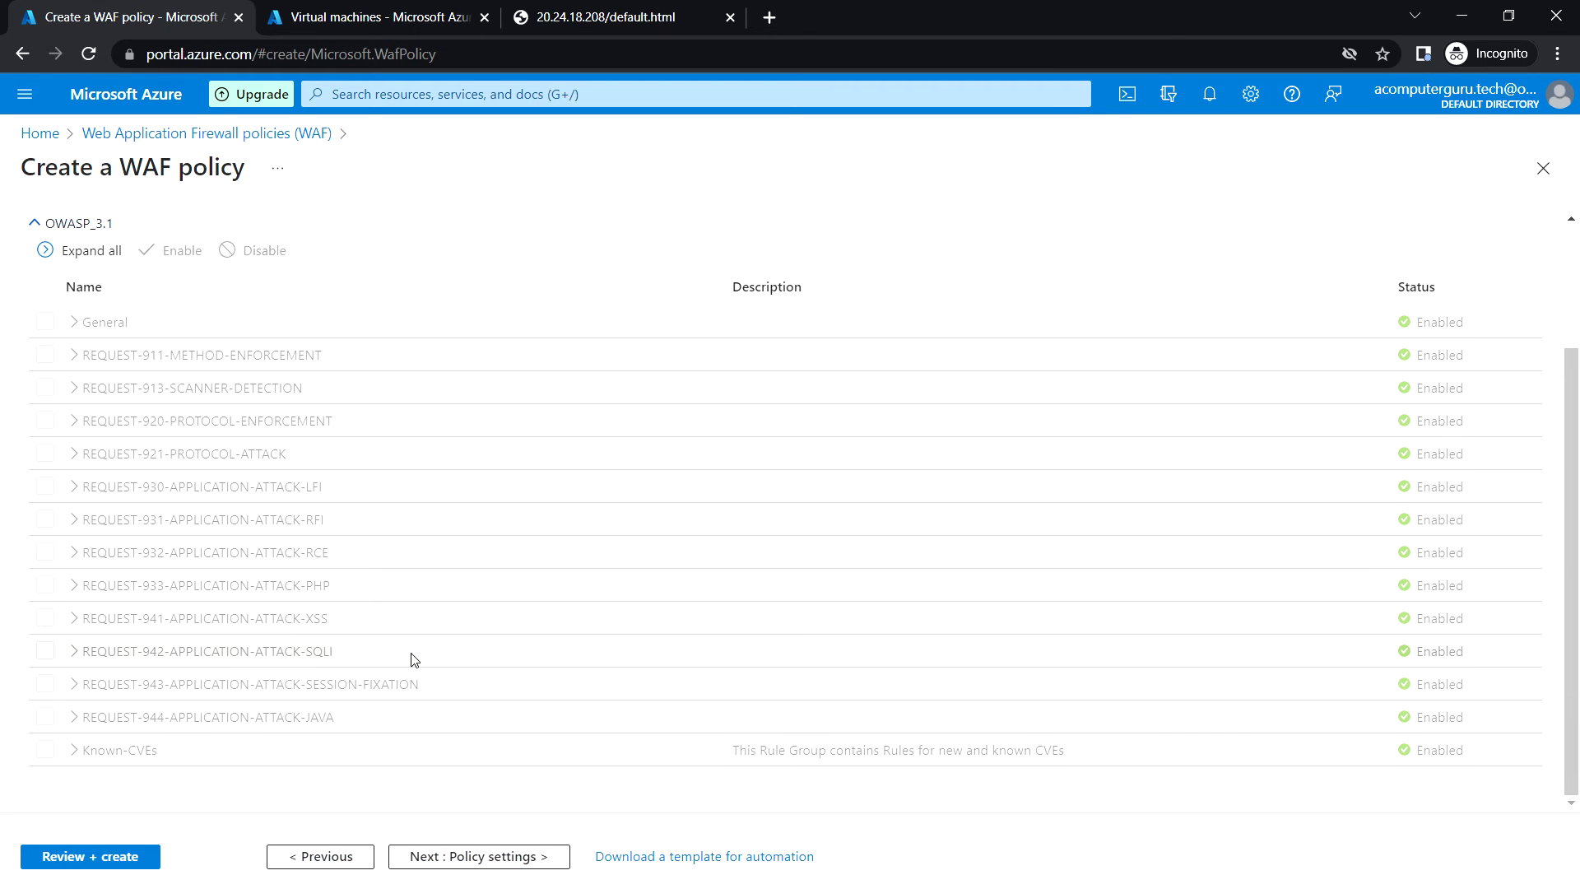
pyautogui.scroll(2, 533, 728)
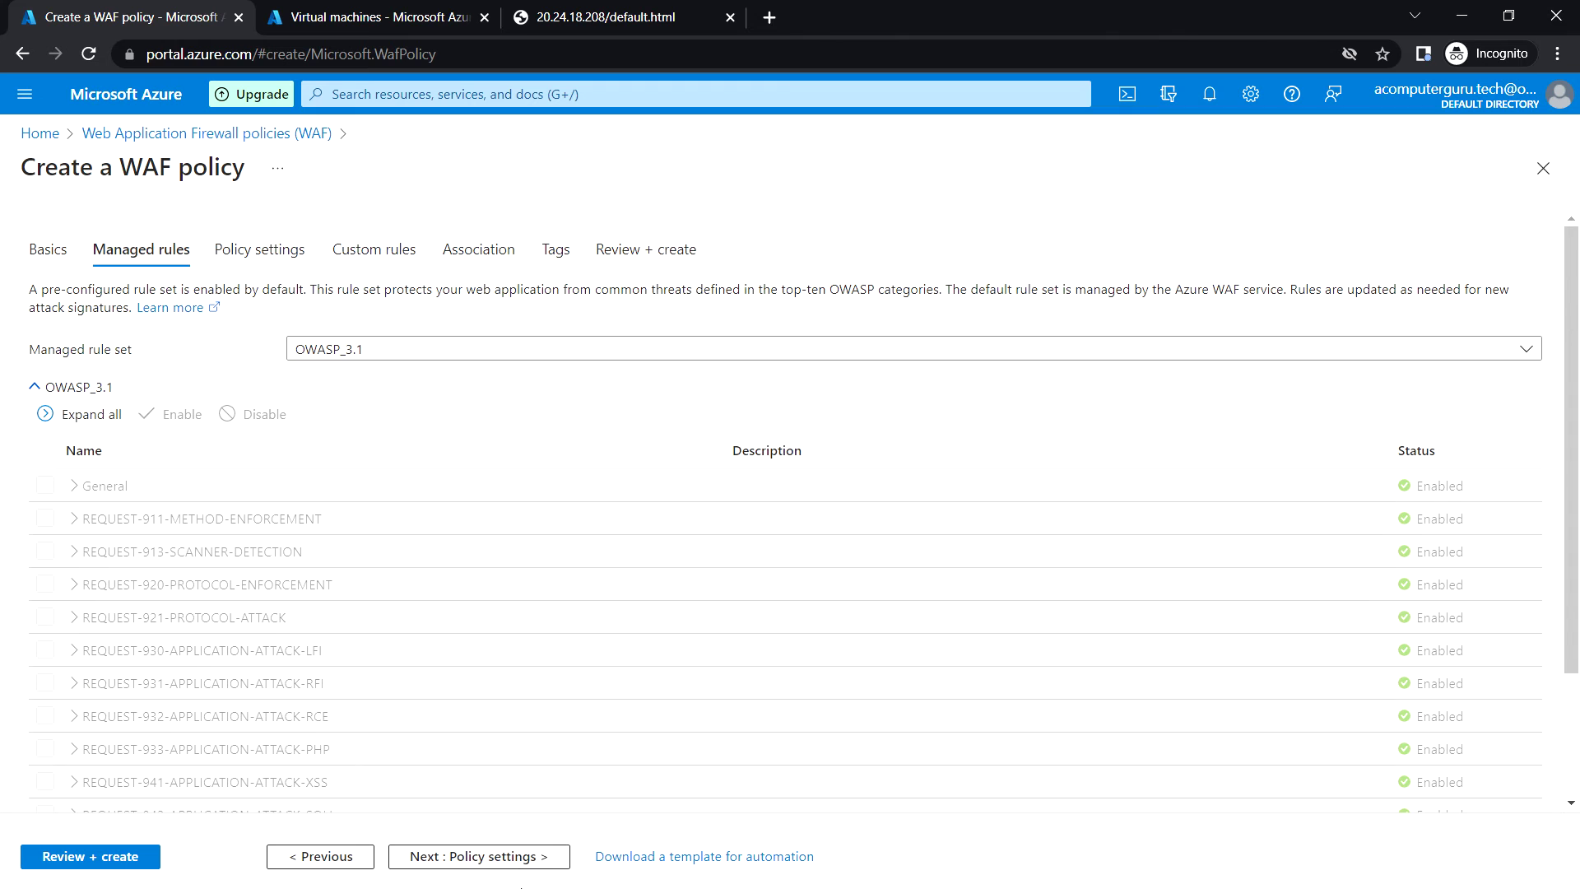
# Keep the default policy settings and start a custom rule named RuleA with priority 100
pyautogui.click(515, 857)
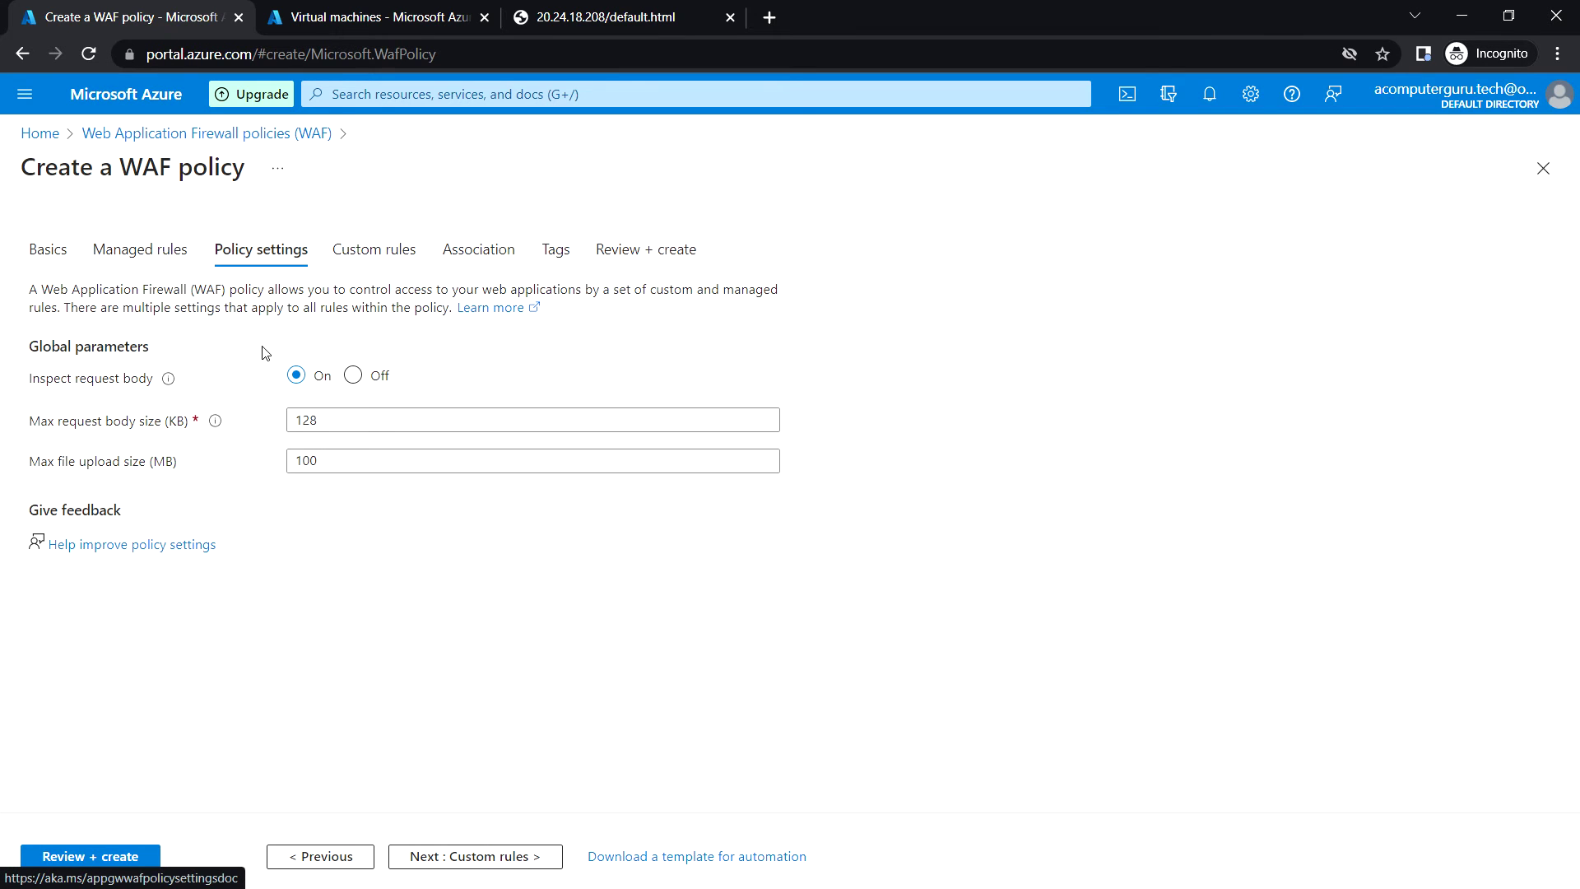
pyautogui.click(503, 863)
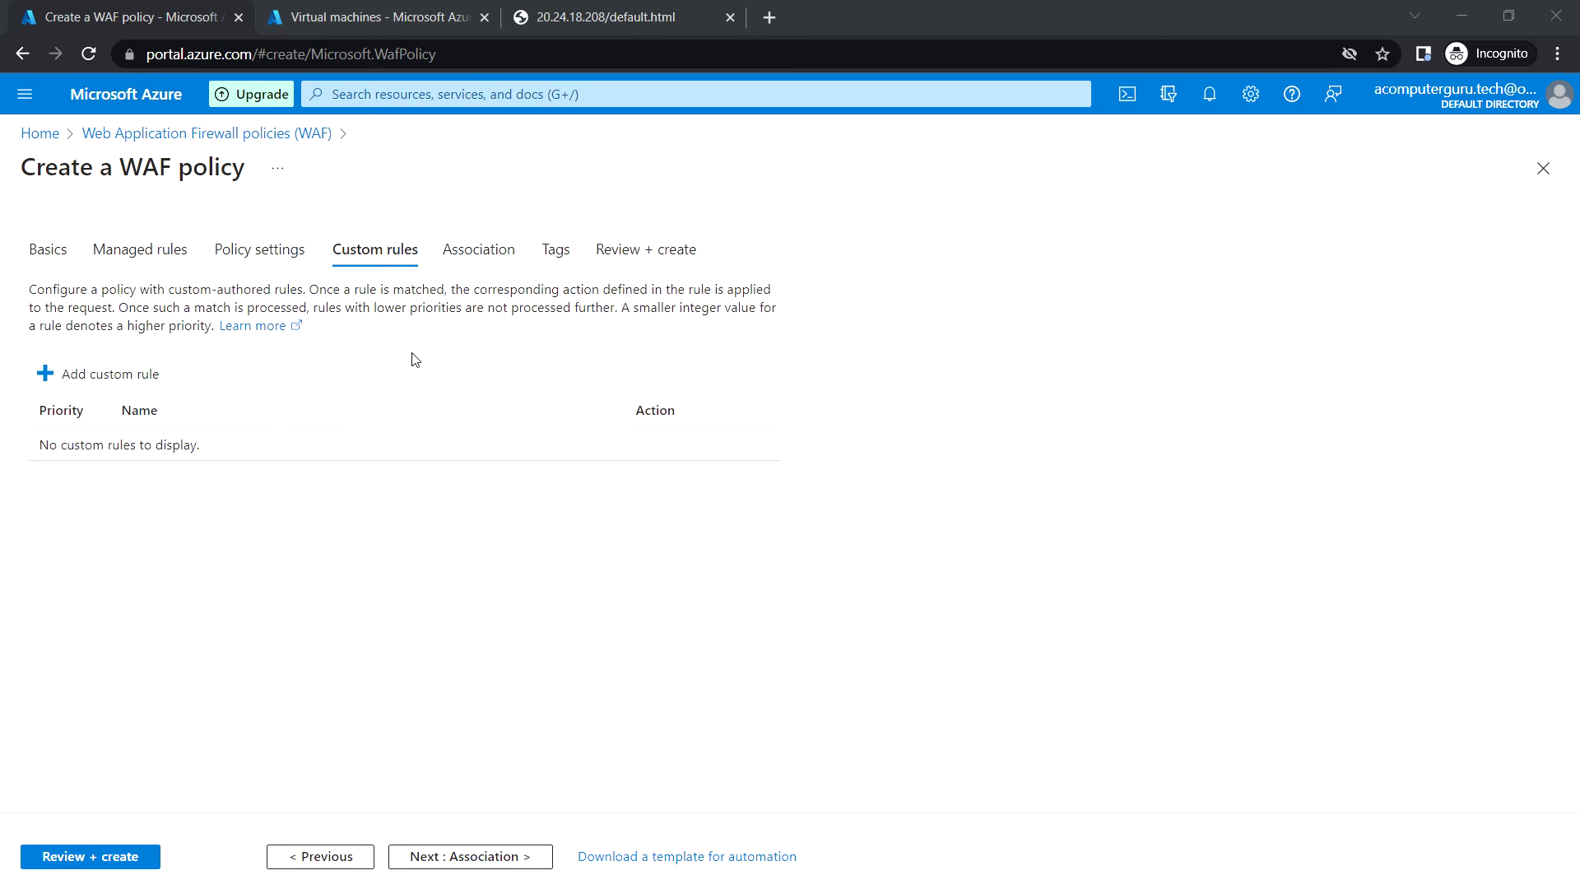
pyautogui.click(110, 374)
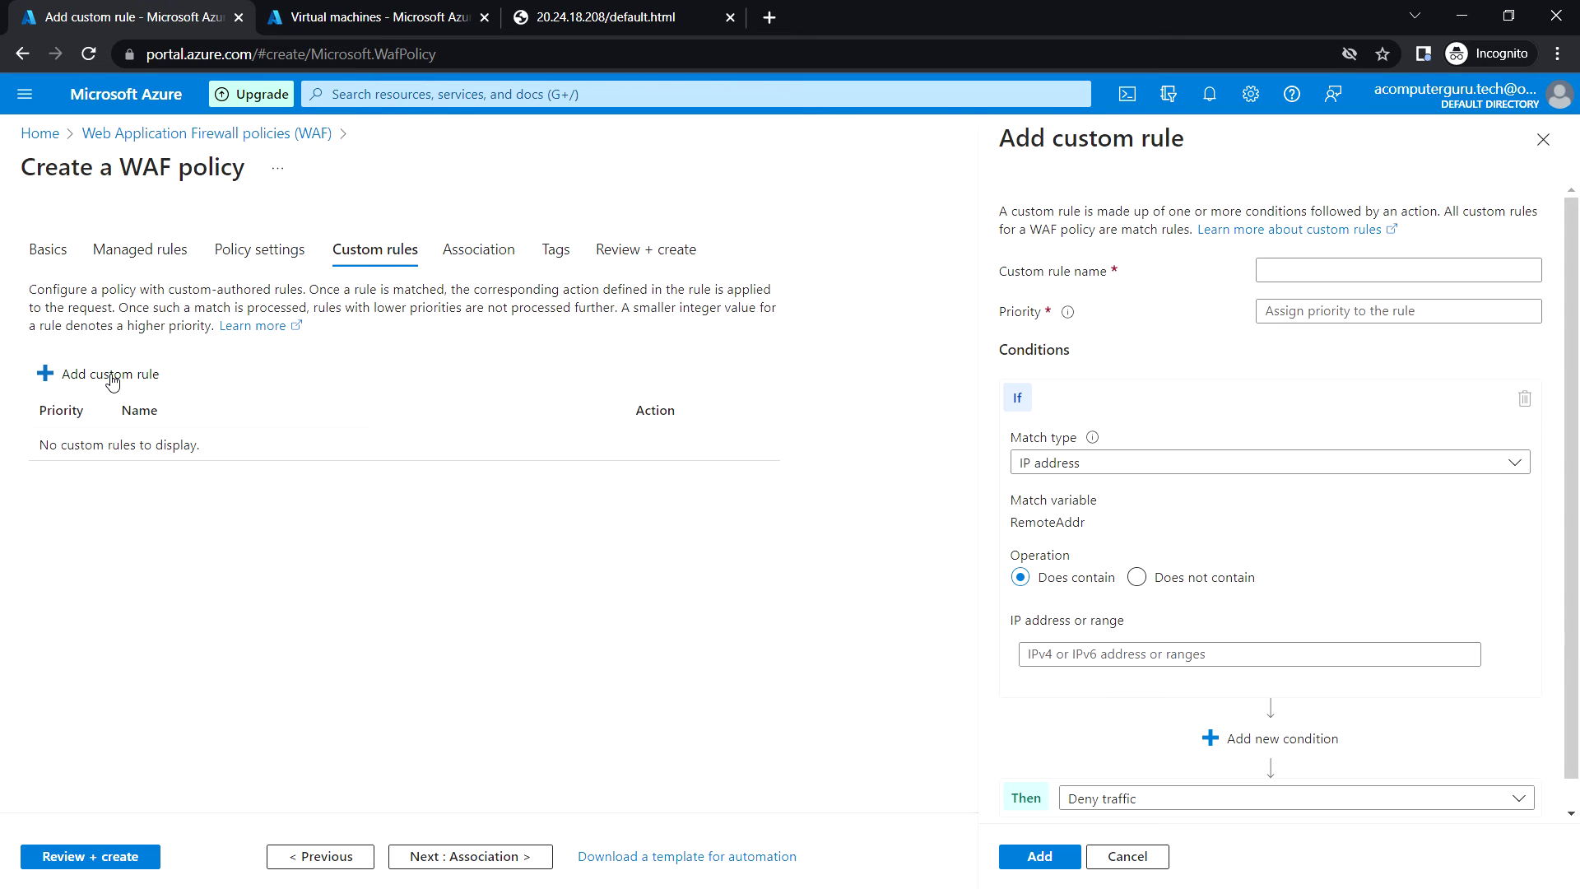
pyautogui.click(1328, 272)
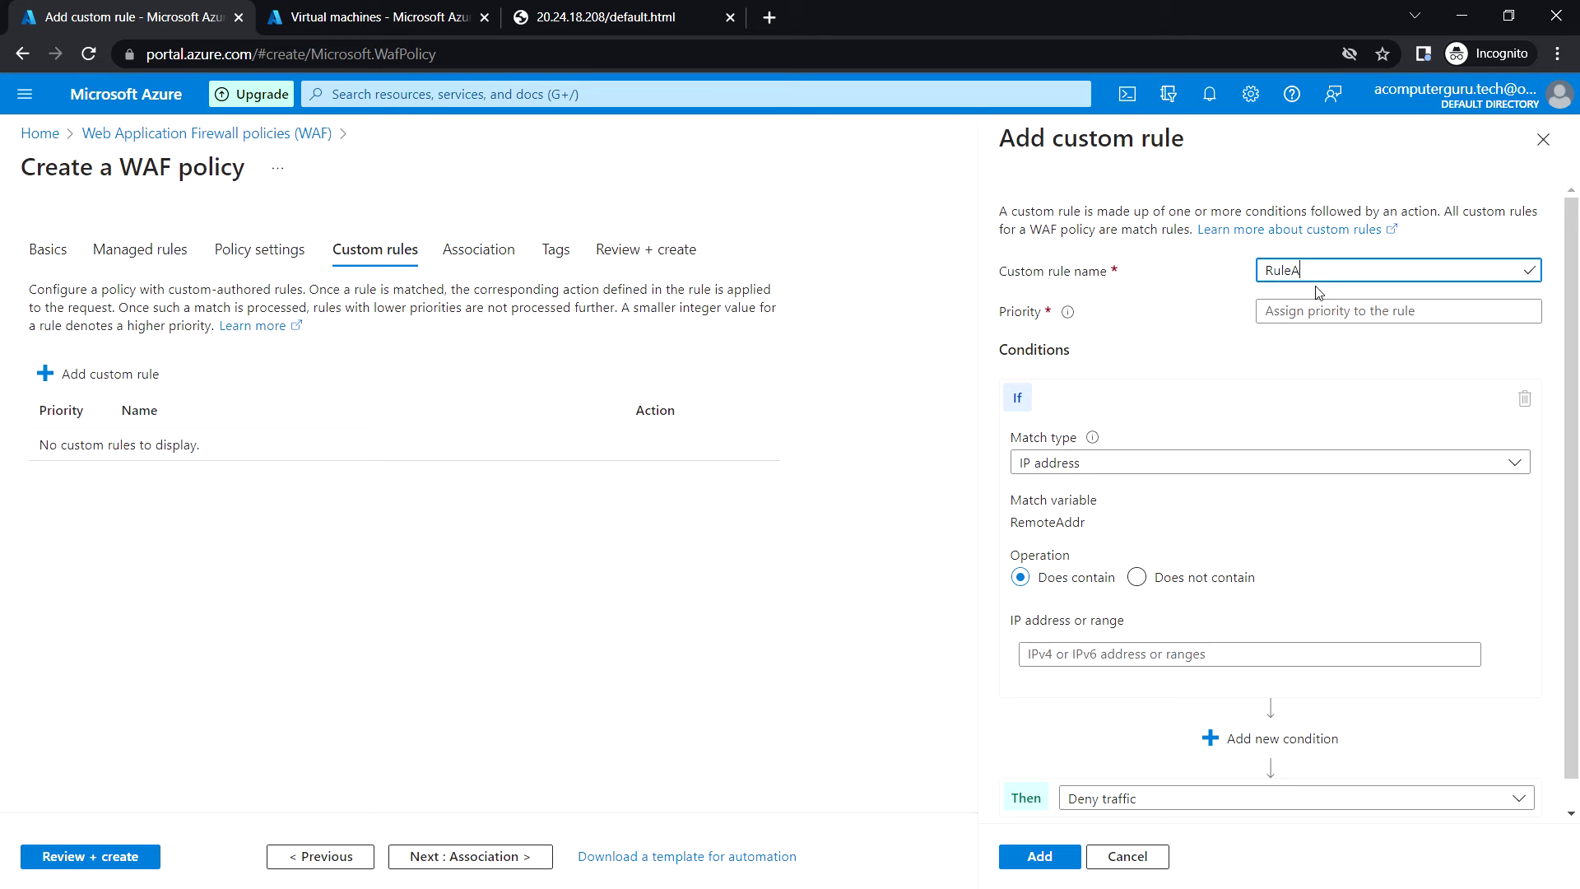
pyautogui.write('RuleA')
pyautogui.click(1323, 310)
pyautogui.write('100')
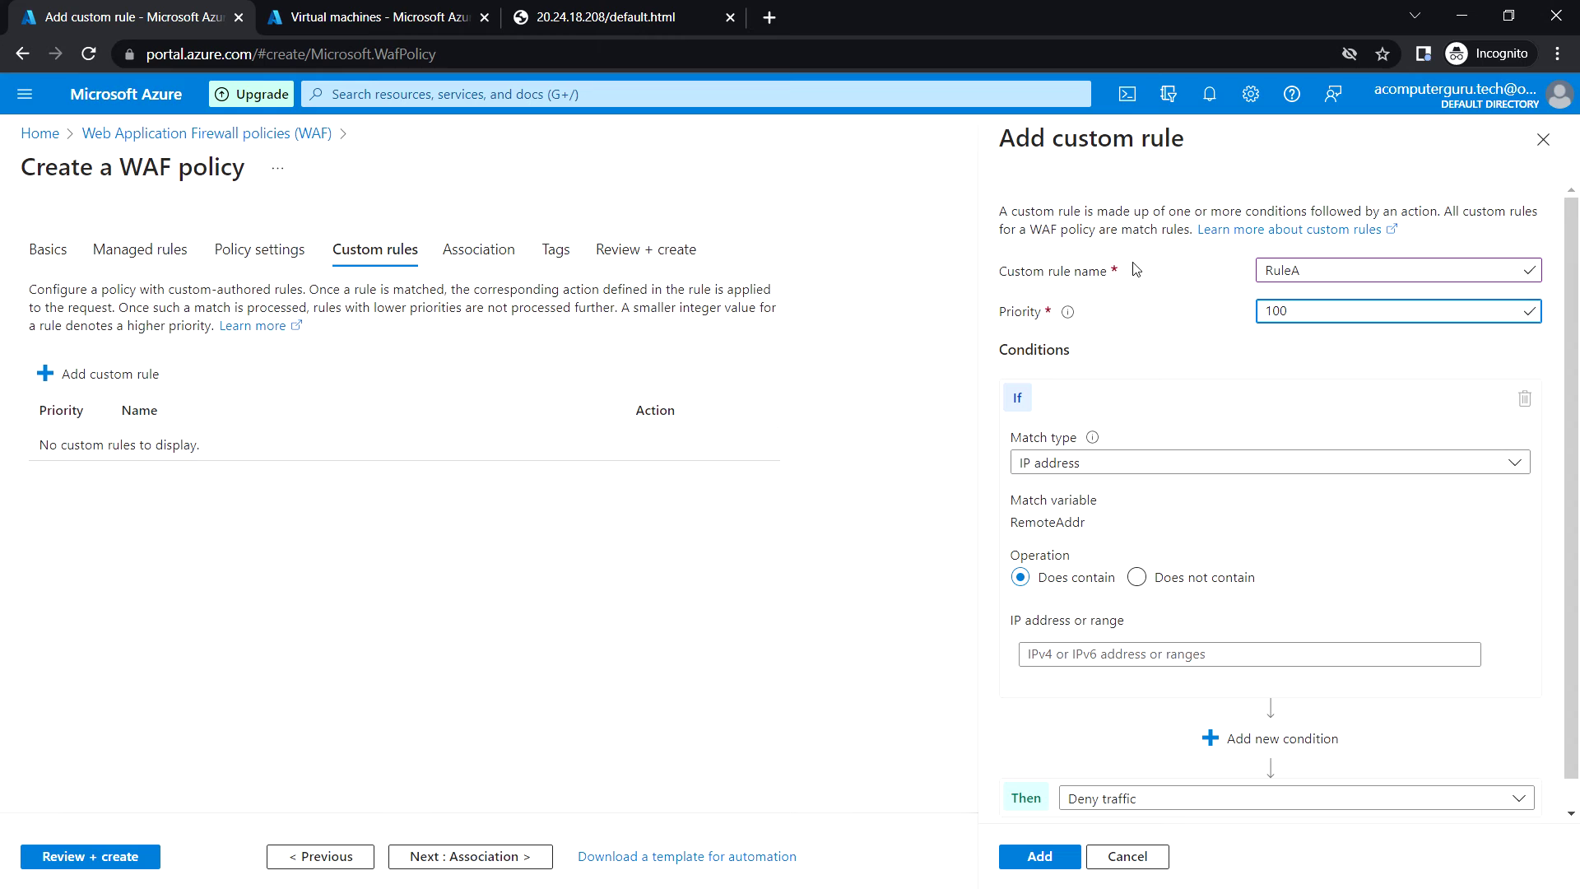
# Make RuleA deny traffic from IP address 20.97.217.129 and add the rule to the policy
pyautogui.click(1090, 462)
pyautogui.click(1069, 497)
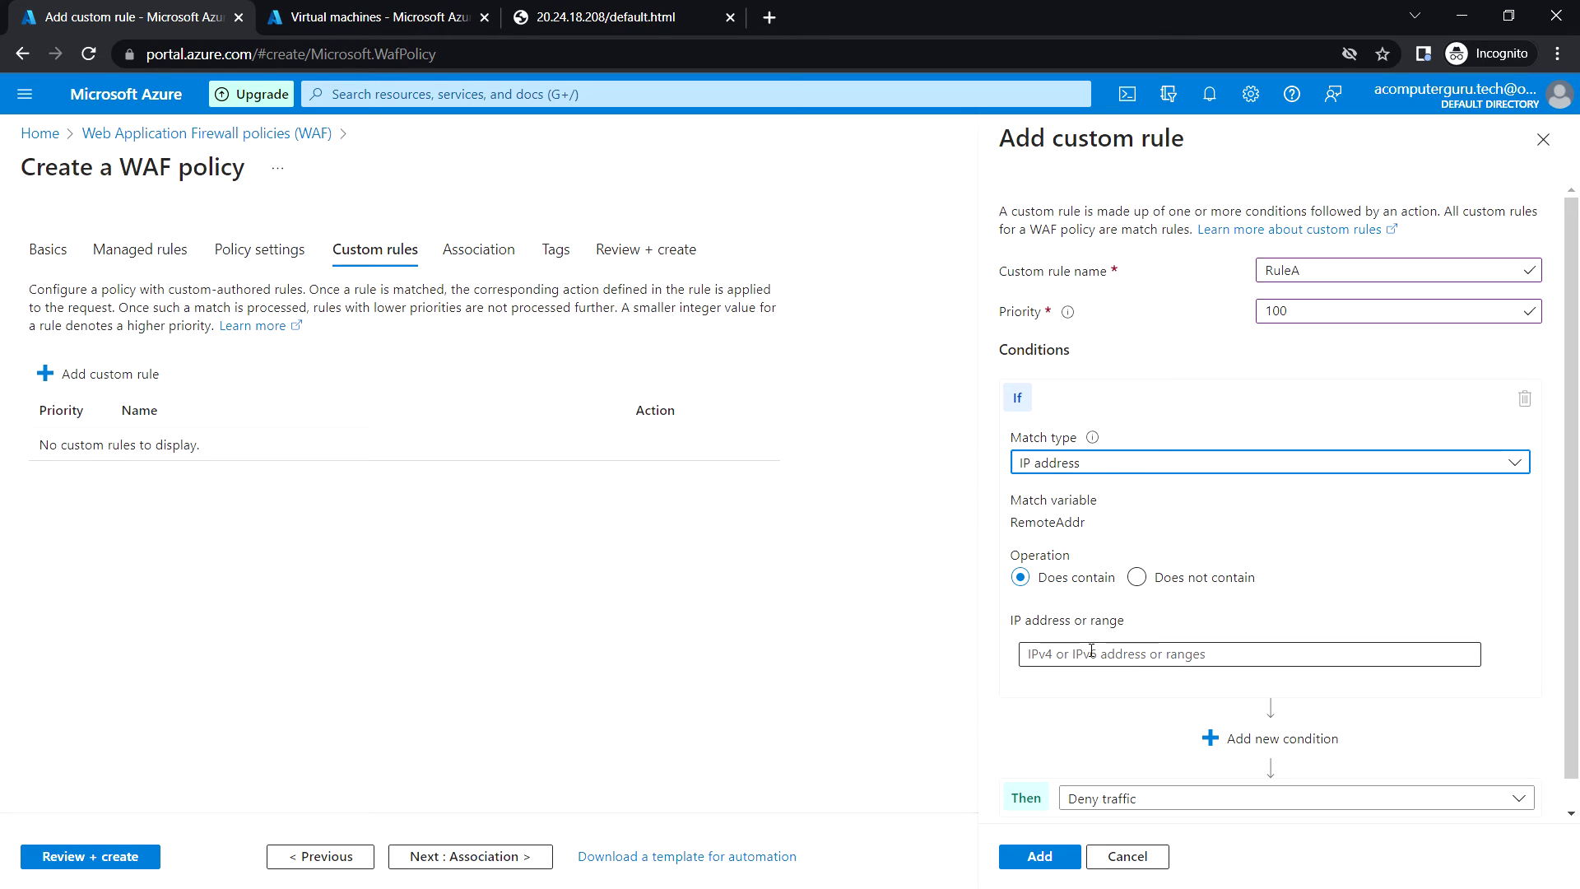
pyautogui.scroll(-1, 1152, 665)
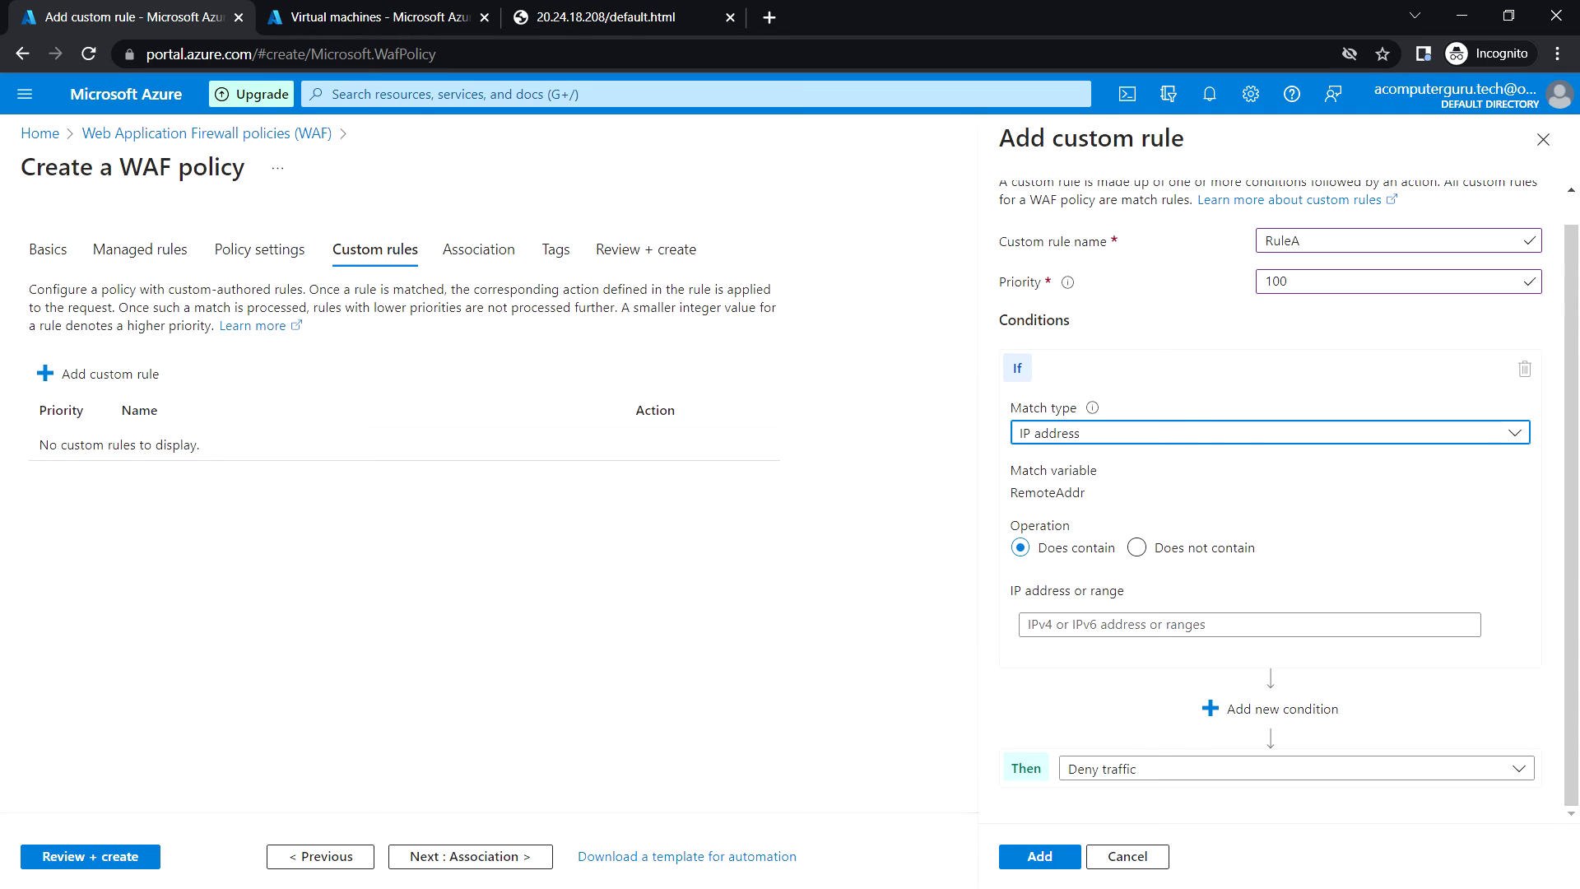
pyautogui.click(1120, 623)
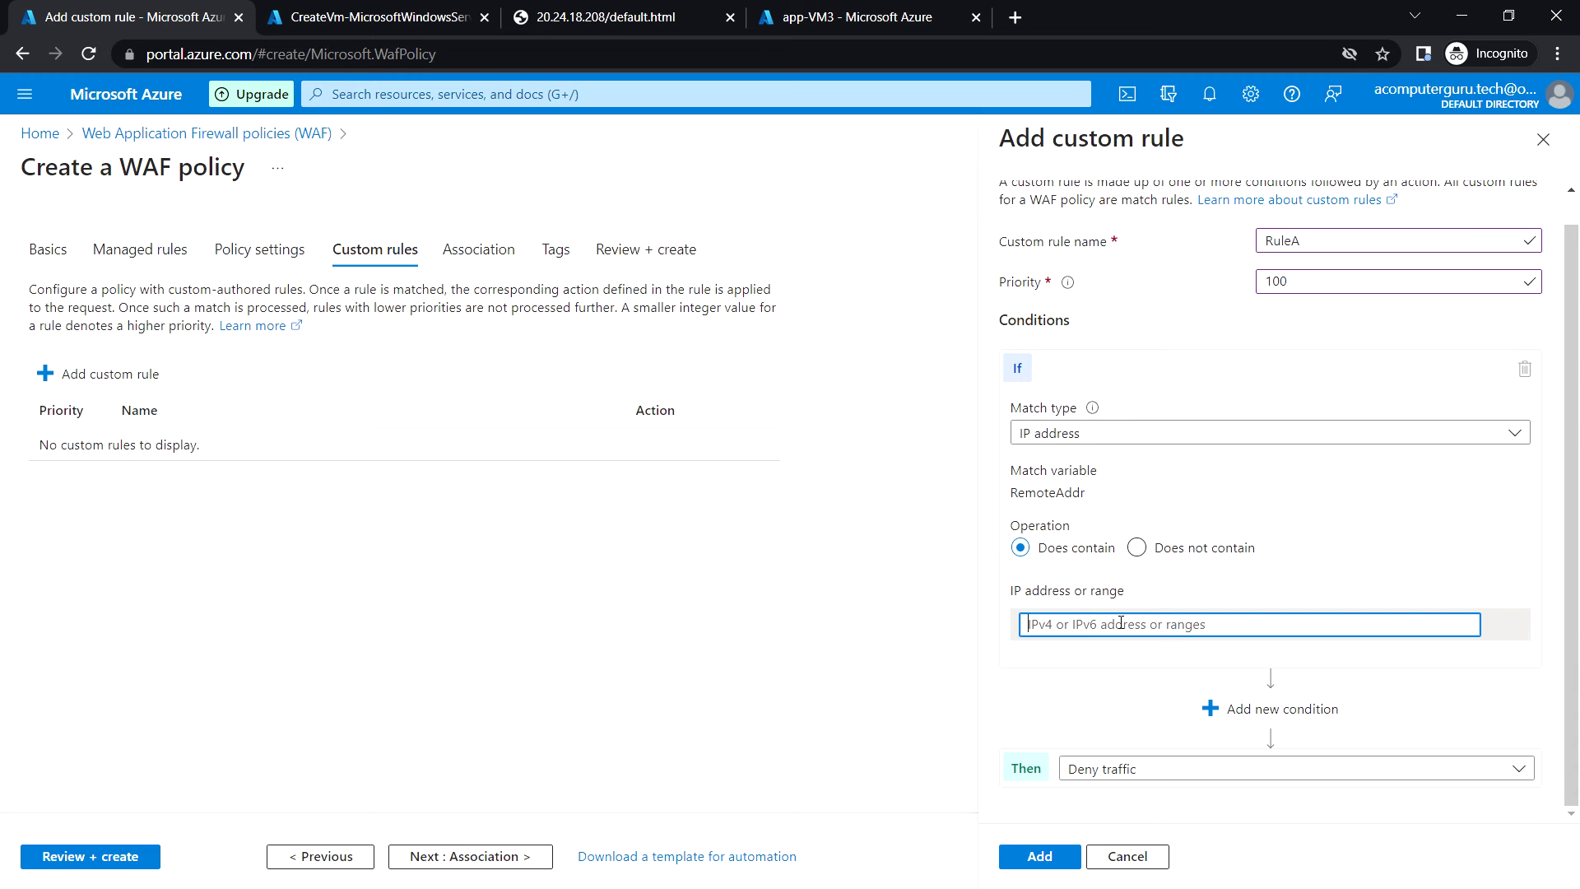
pyautogui.write('20.97.217.129')
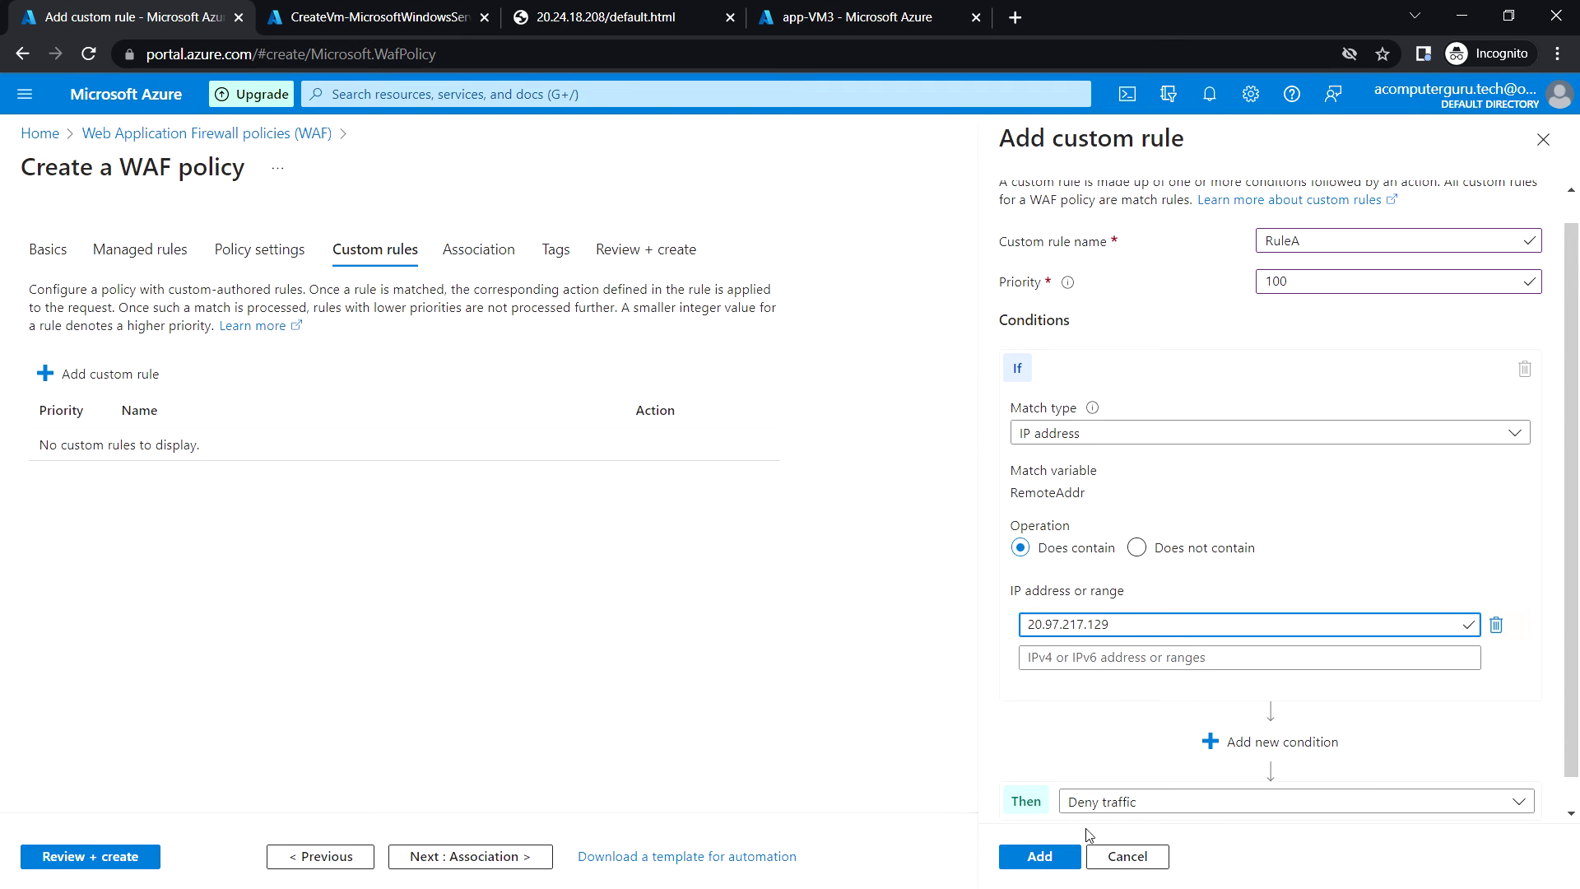
pyautogui.click(1042, 859)
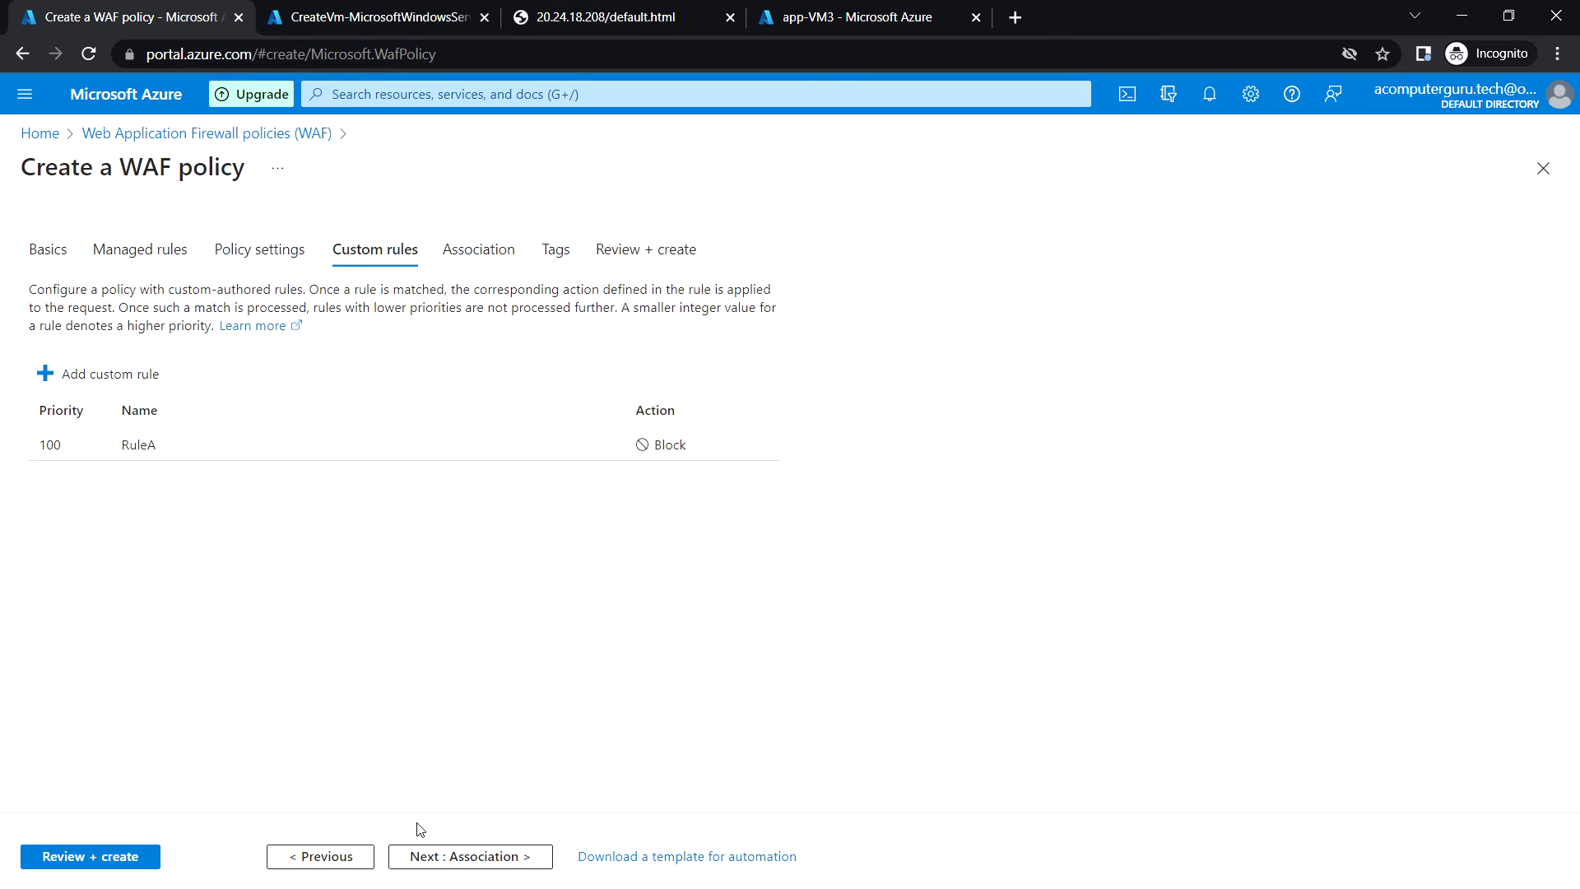
# Associate the policy with application gateway APPGW01, applying its configuration even if it differs from the current one
pyautogui.click(485, 860)
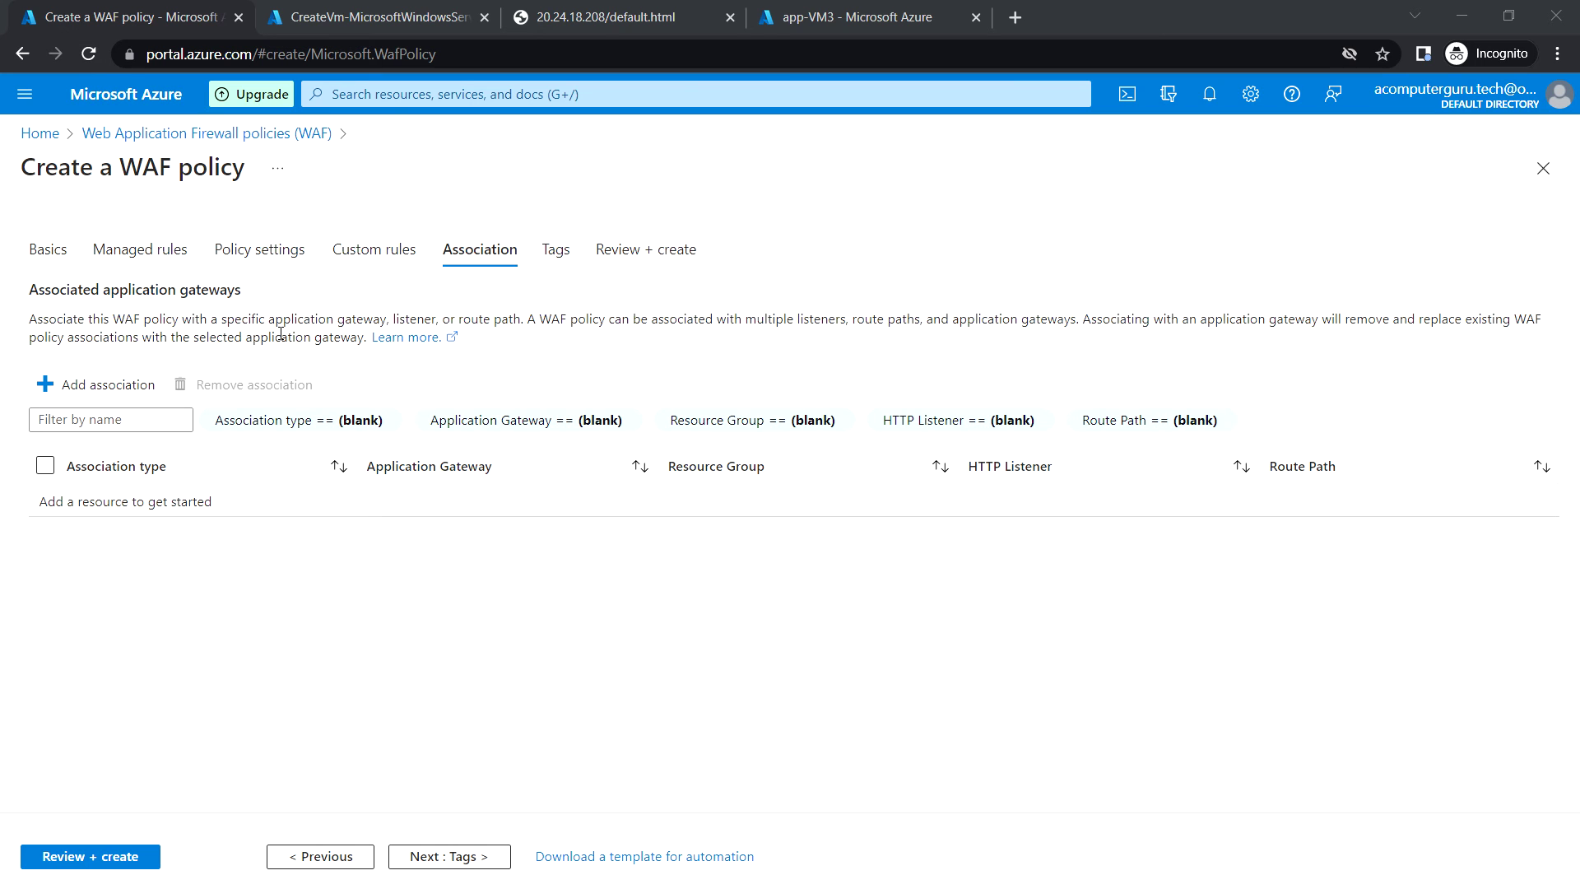
pyautogui.moveTo(385, 314); pyautogui.dragTo(523, 318)
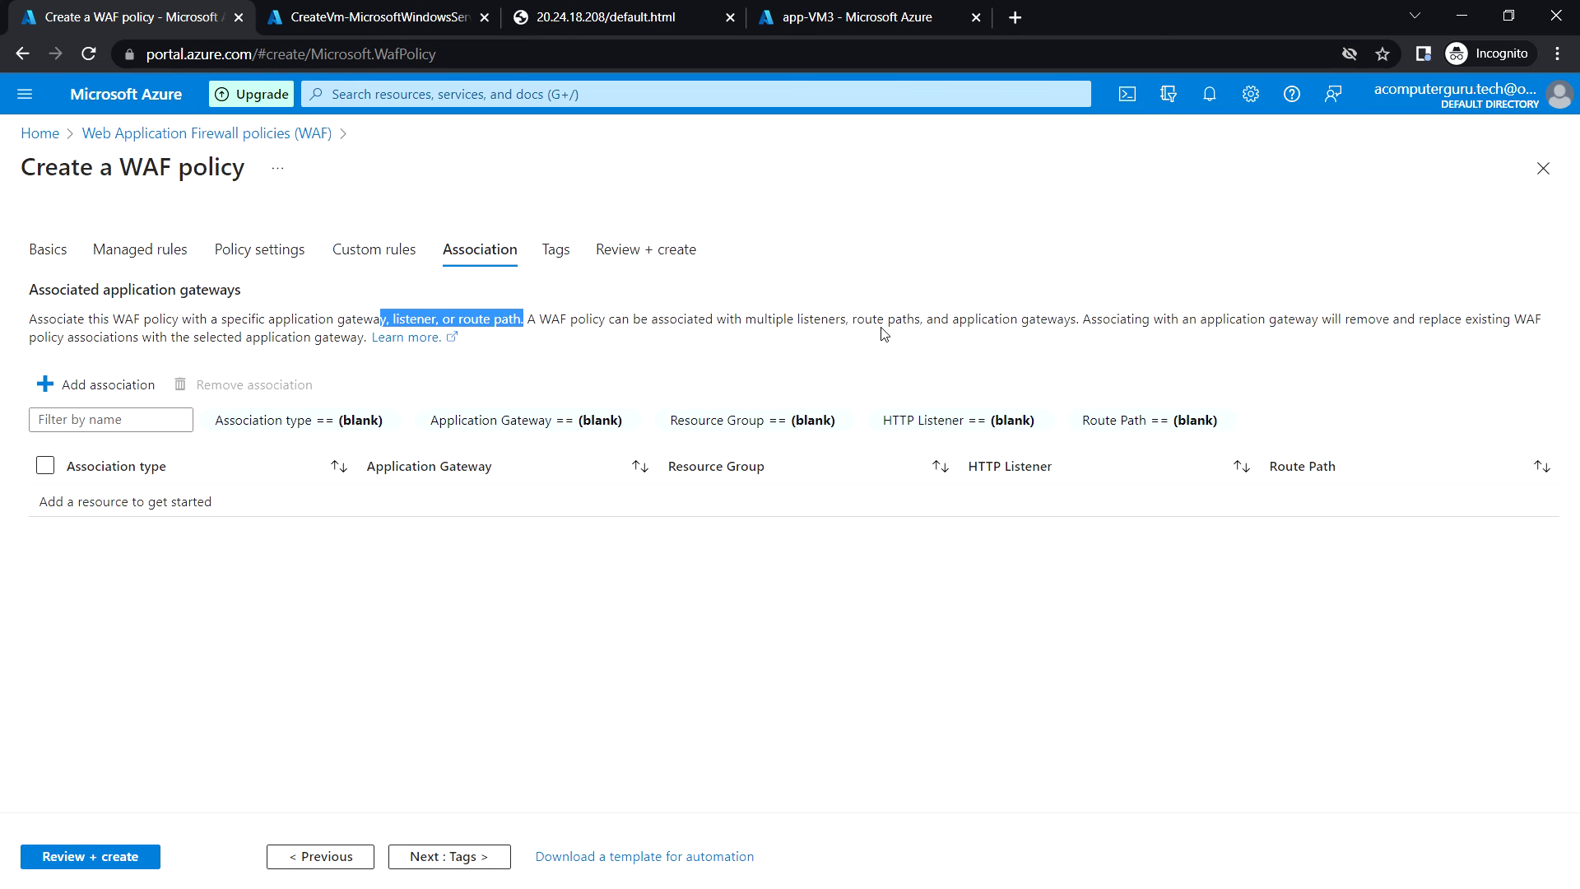
pyautogui.click(114, 393)
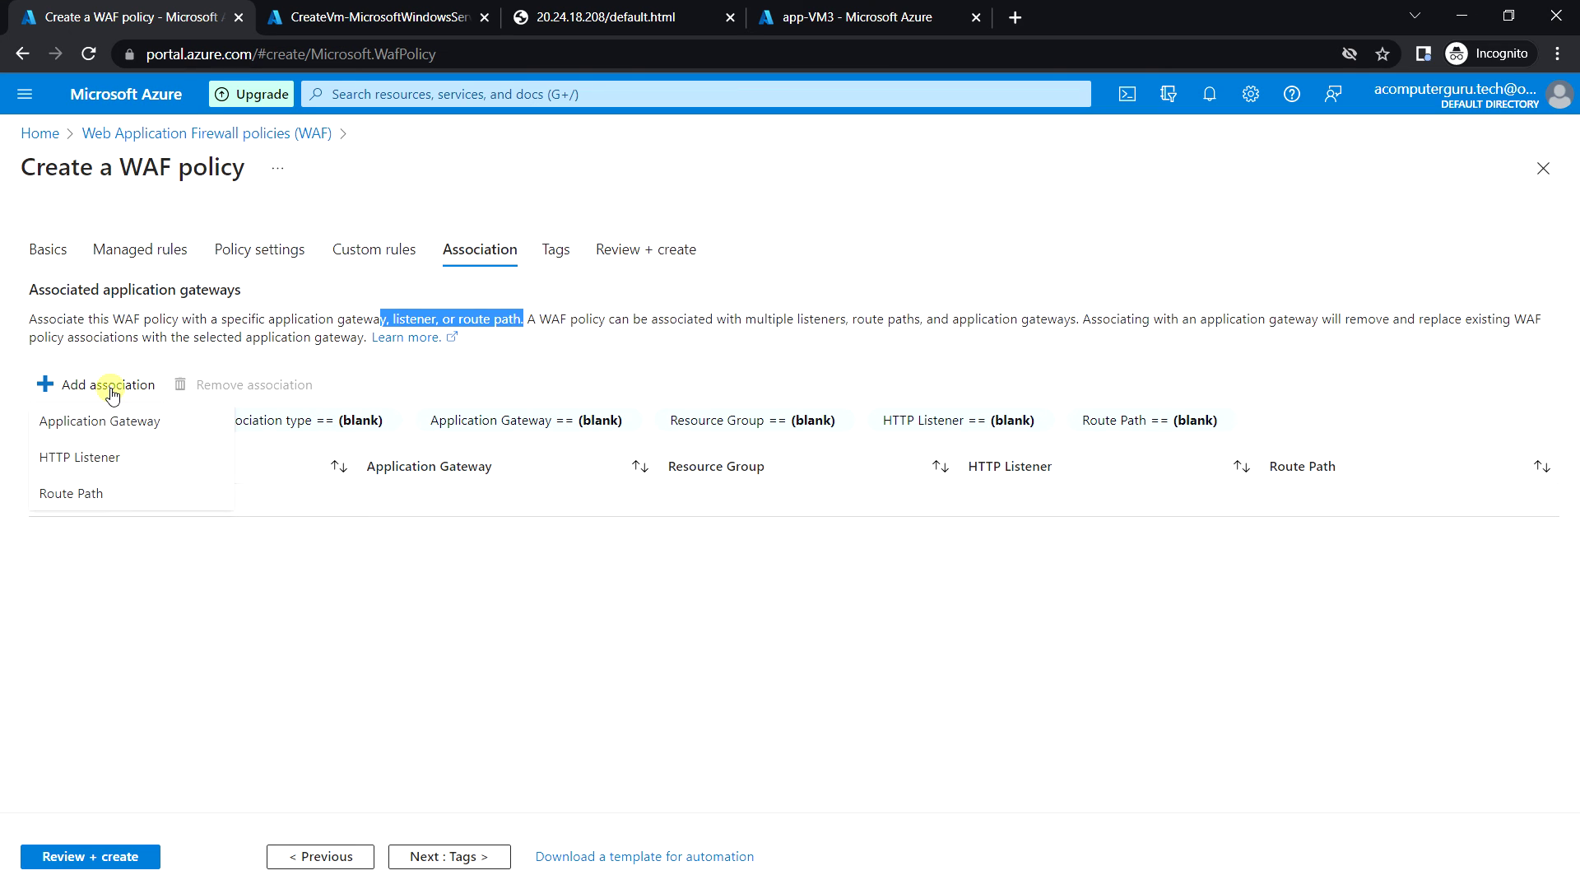
pyautogui.click(119, 425)
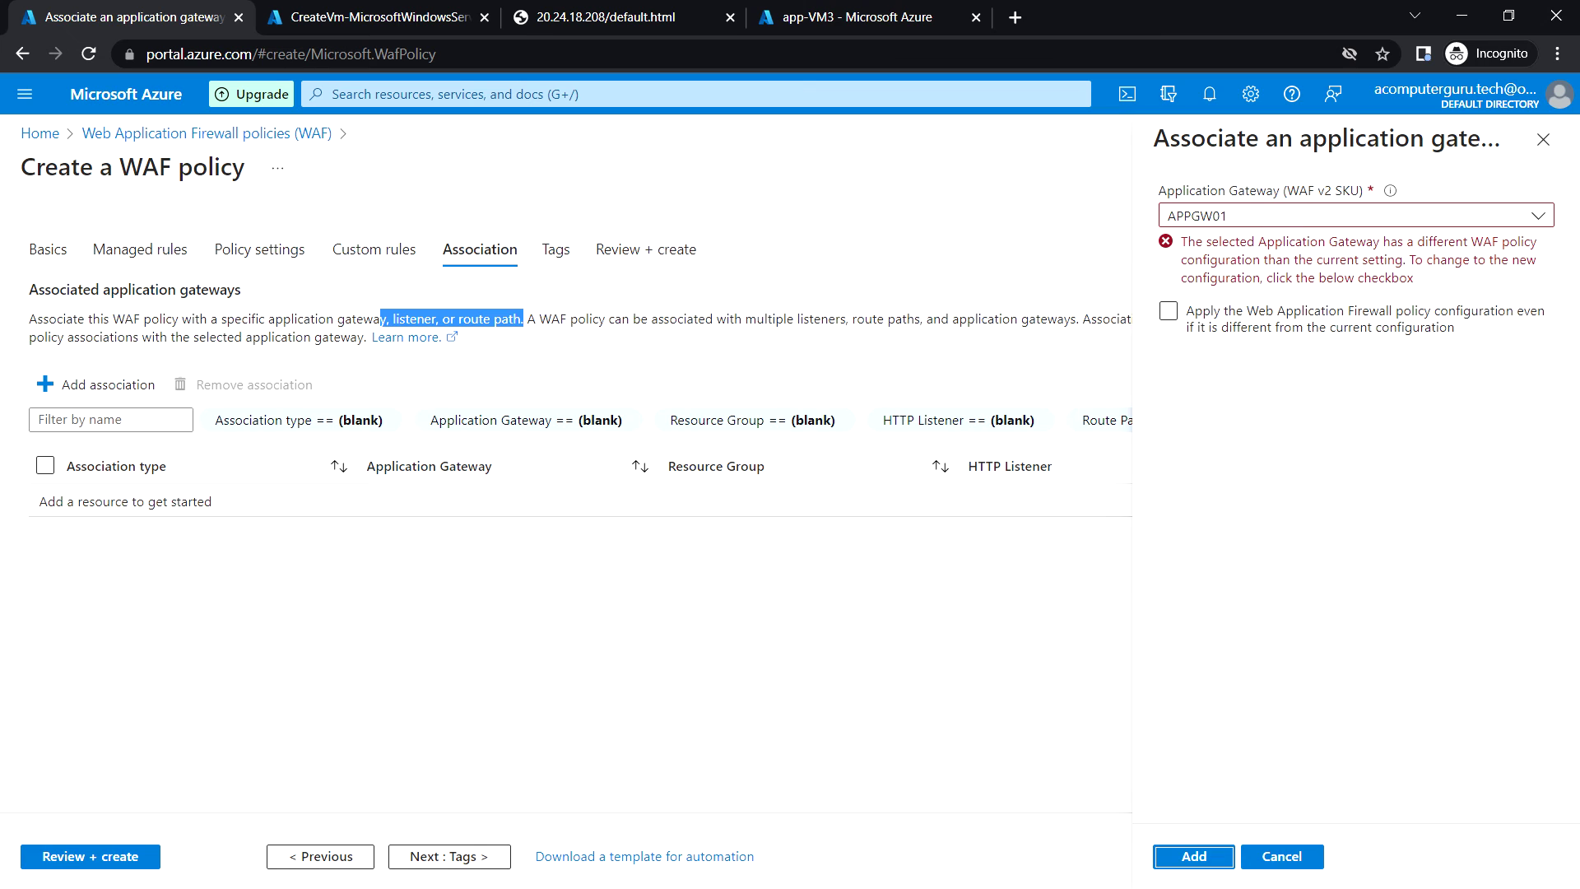
pyautogui.click(1294, 228)
pyautogui.click(1260, 438)
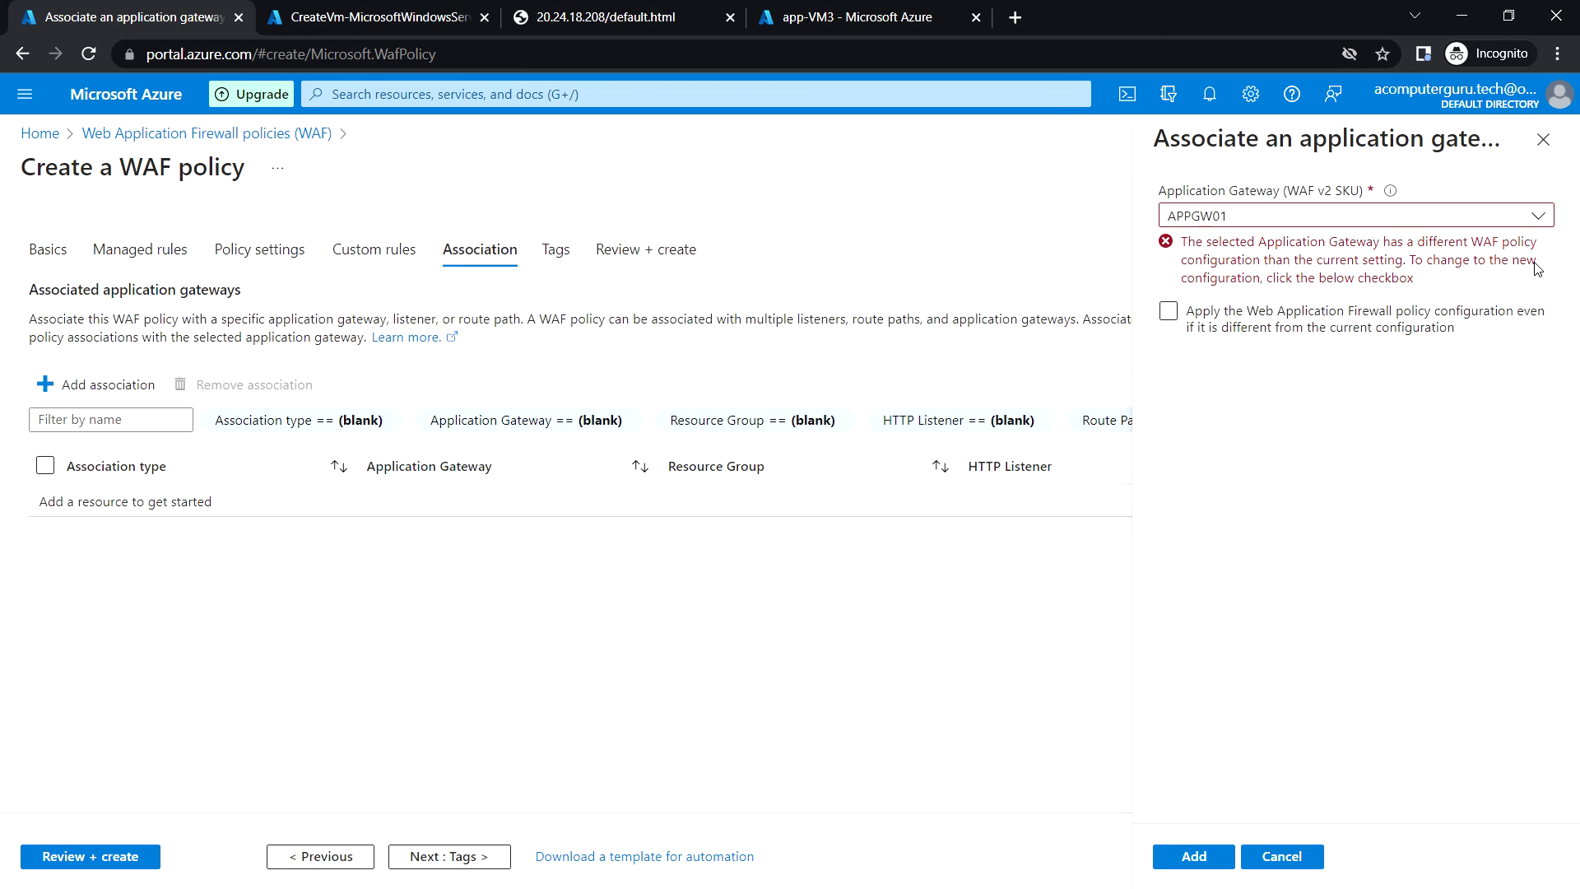
pyautogui.click(1169, 311)
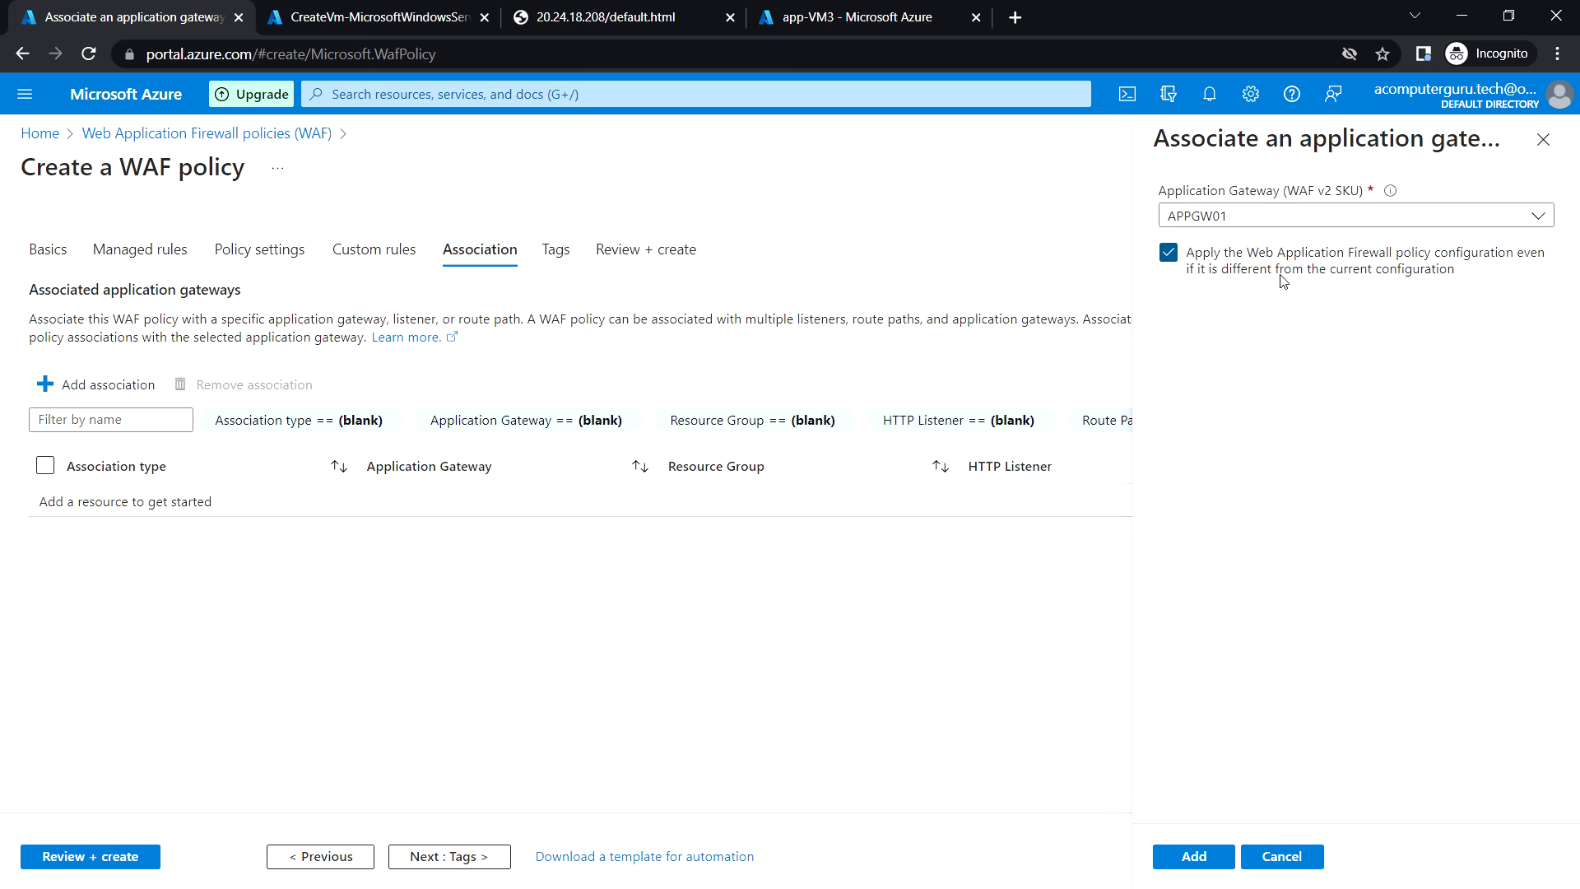
pyautogui.click(1198, 856)
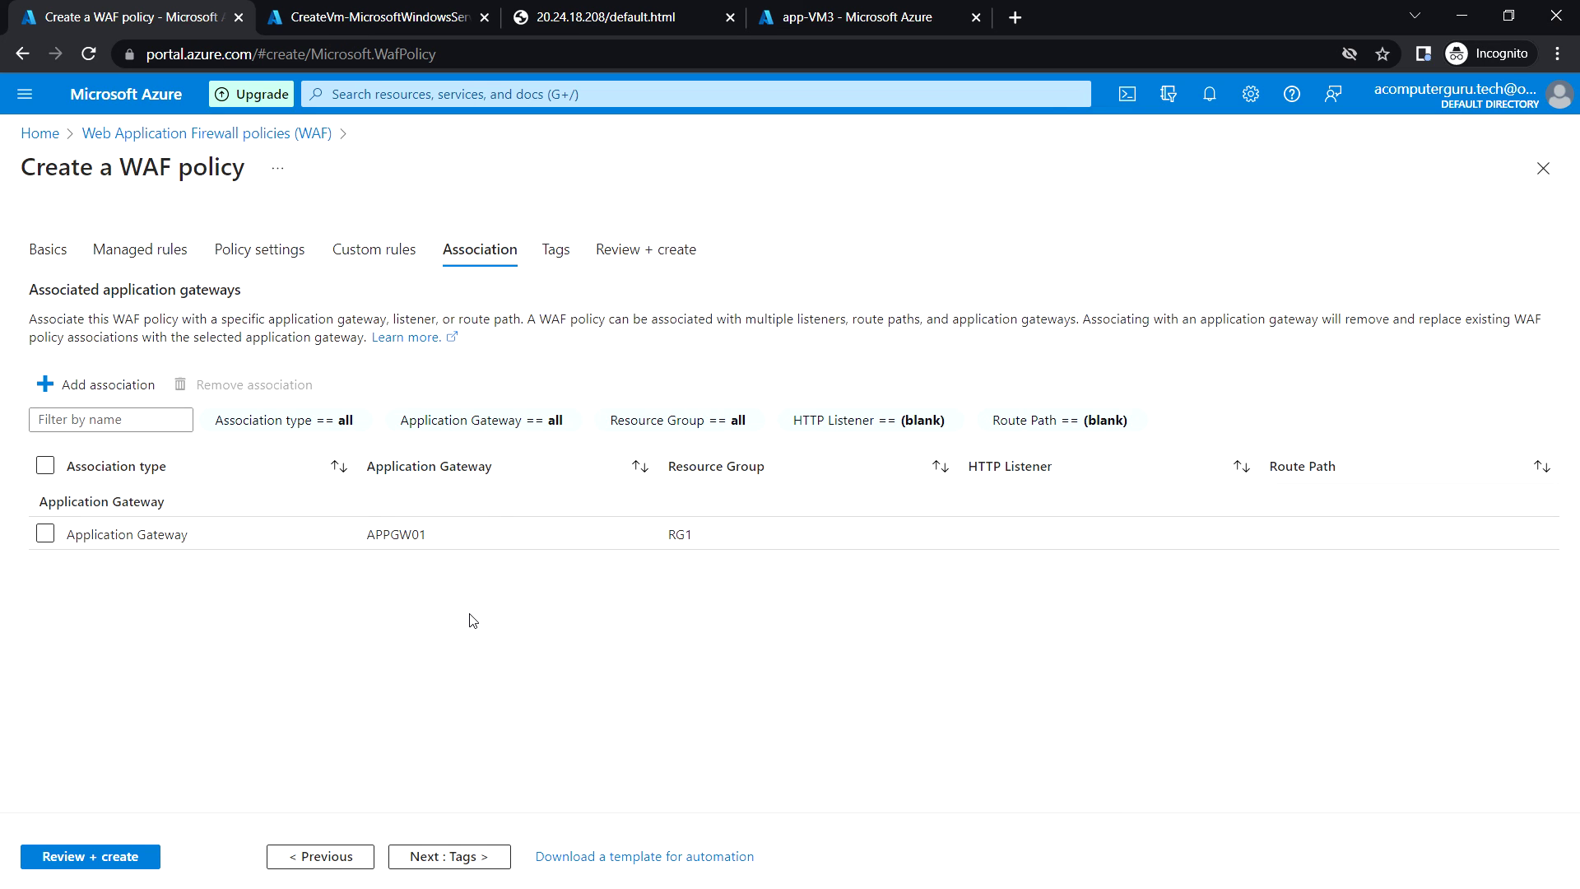
# Leave the tags empty, review the WAF policy and create it
pyautogui.click(434, 858)
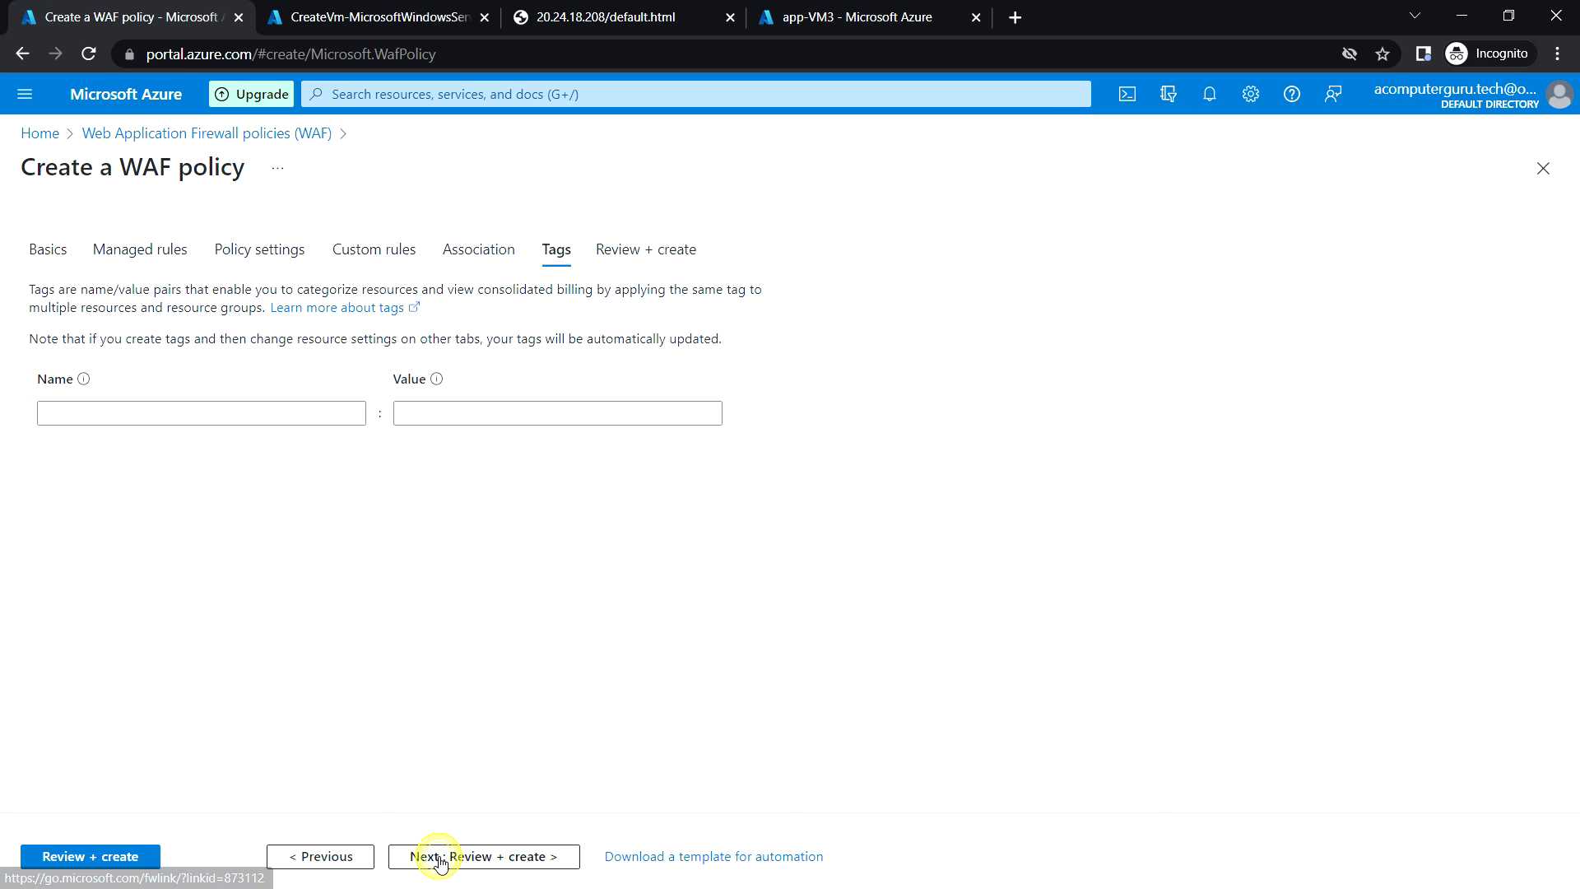
pyautogui.click(497, 860)
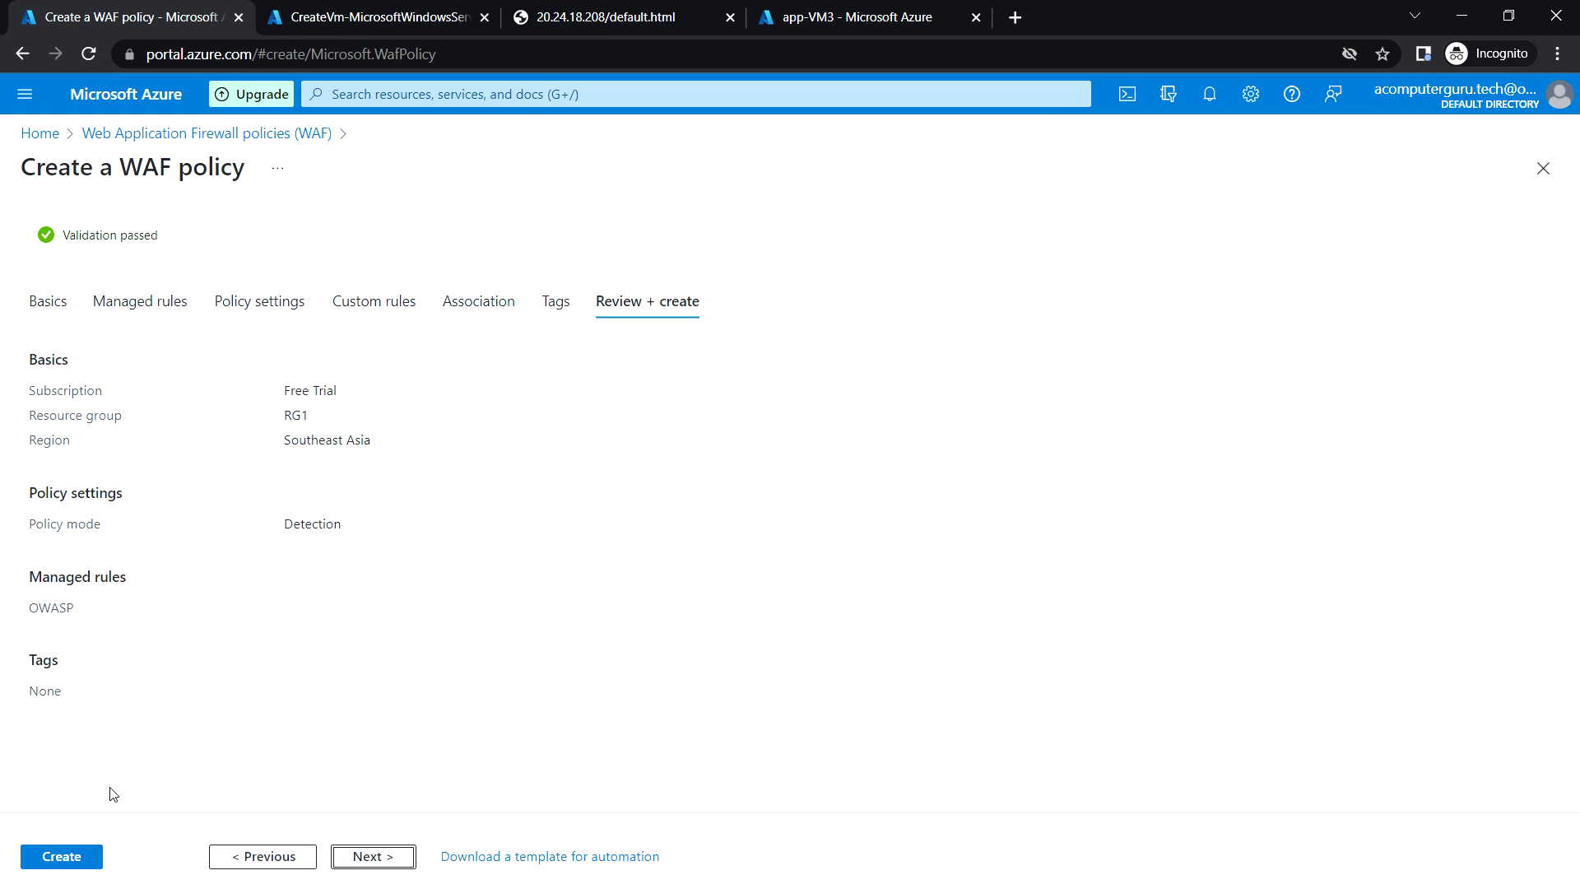
pyautogui.click(83, 864)
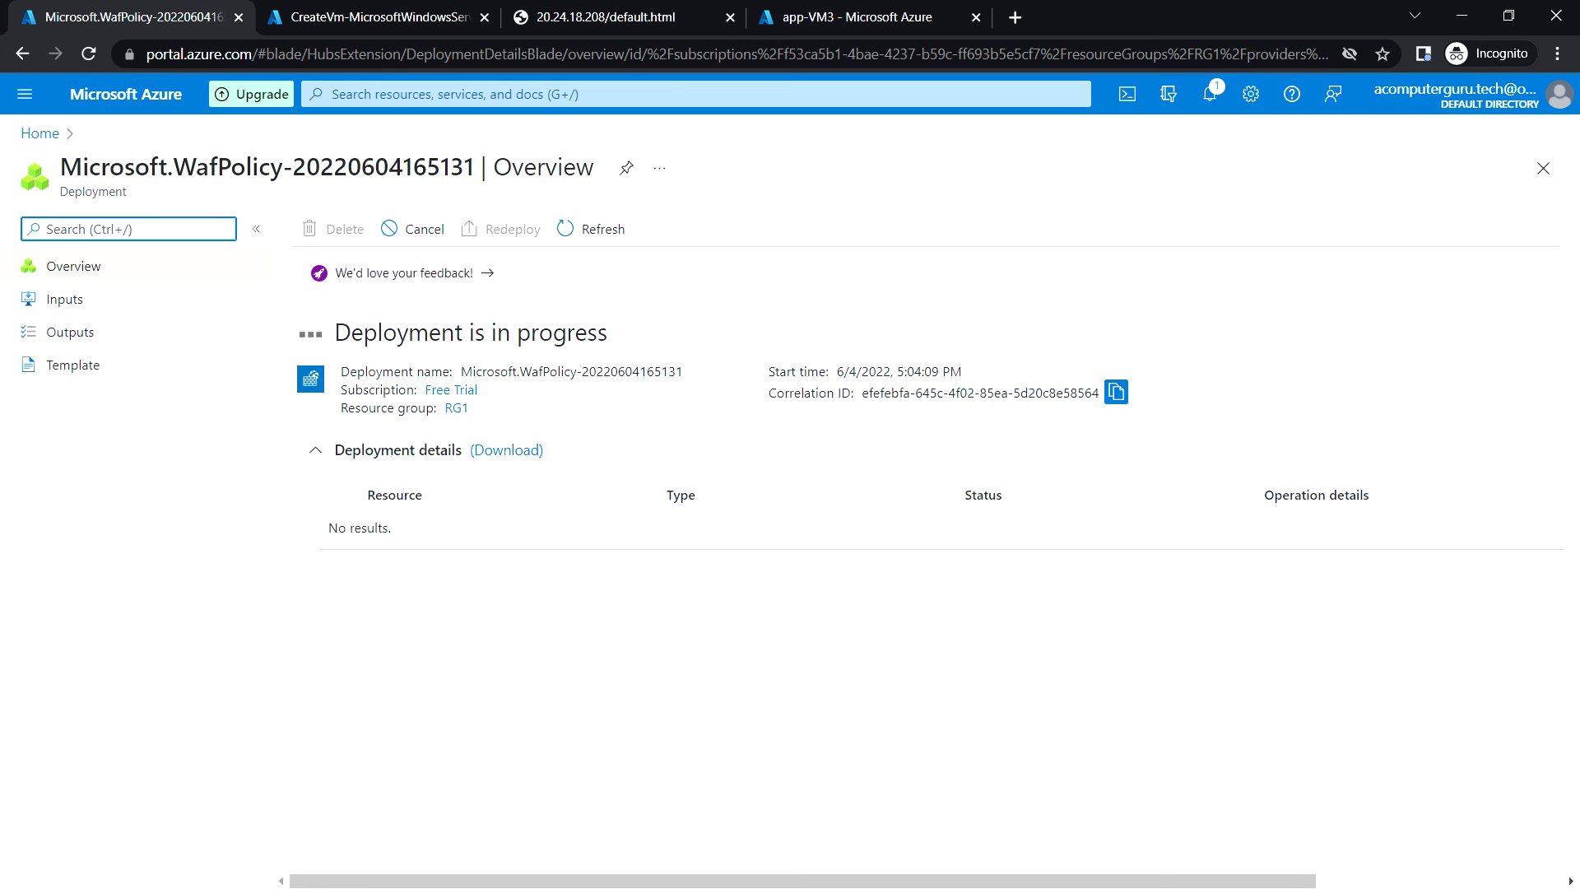
# View the overview of the newly deployed virtual machine app-VM4 and return to the portal home page
pyautogui.hotkey('ctrl', 'Tab')
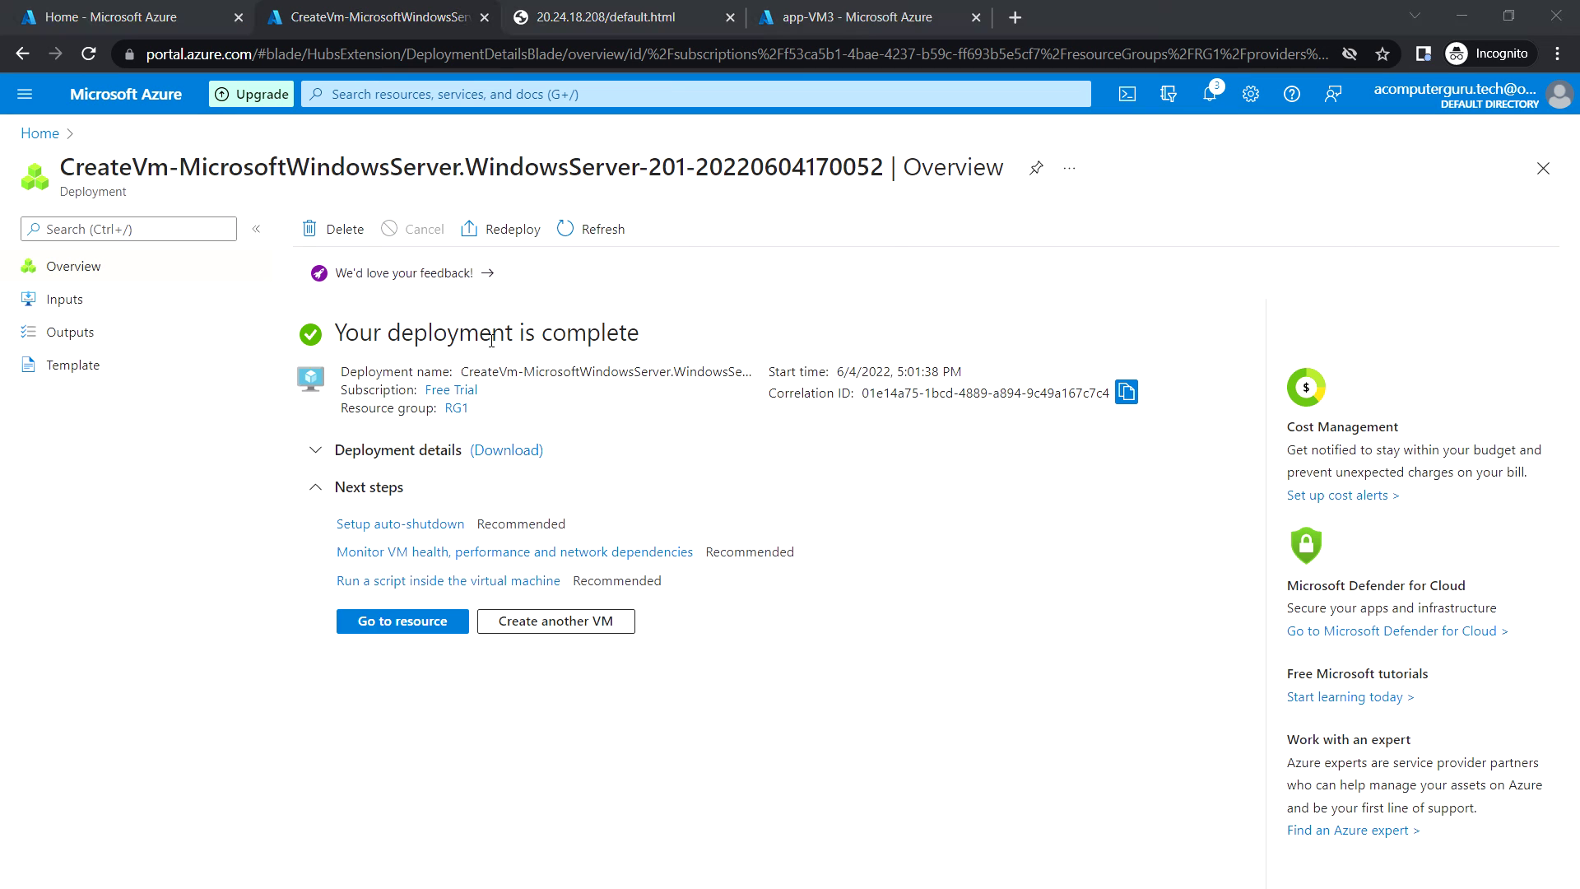
pyautogui.click(397, 632)
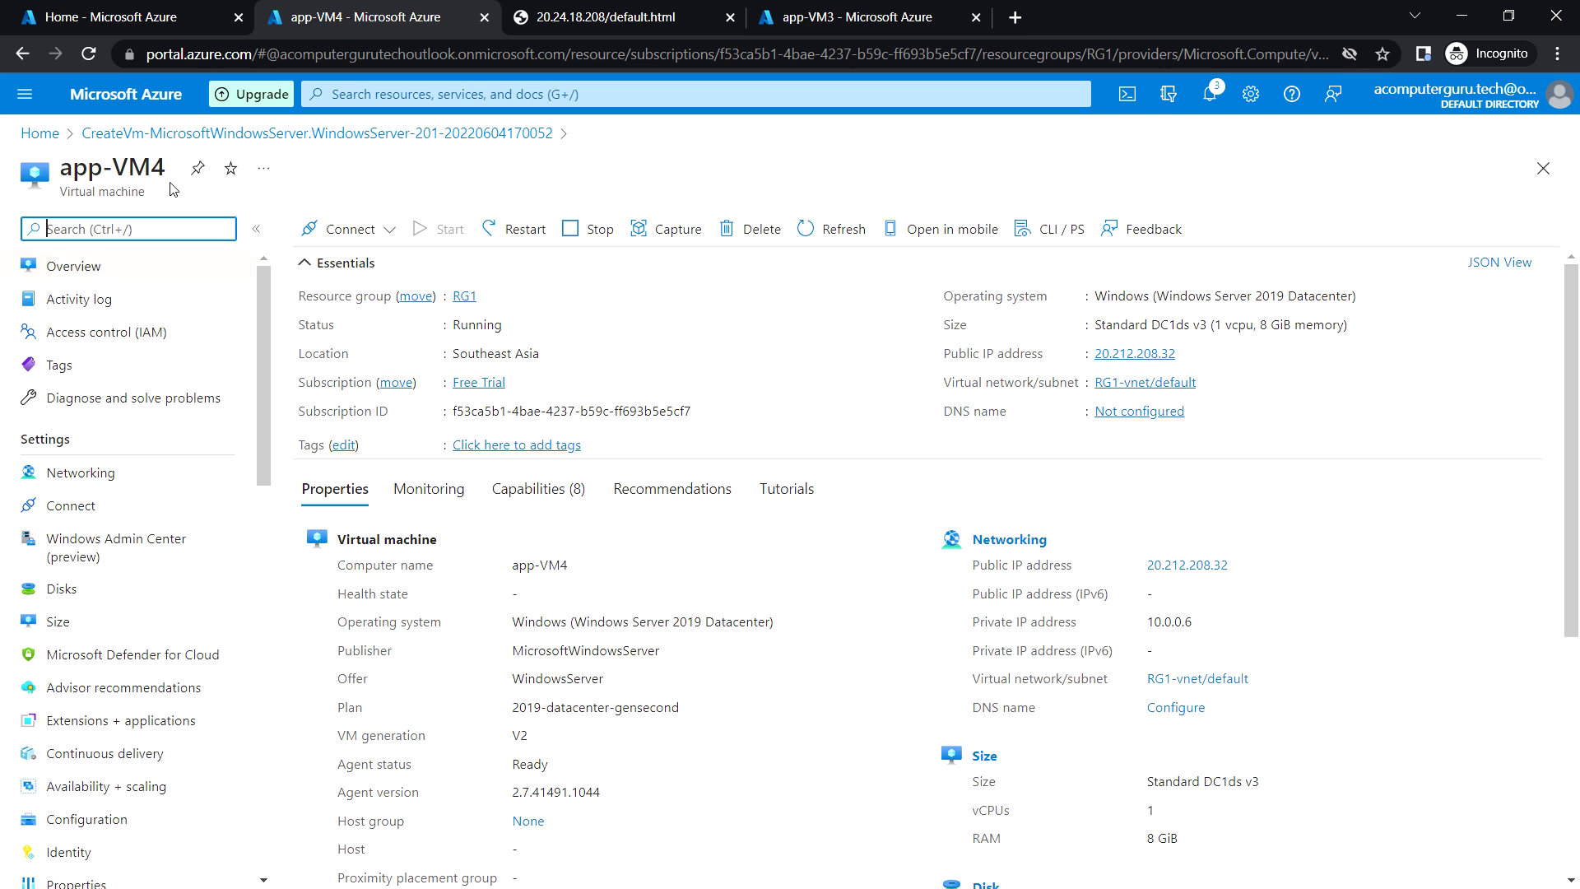
pyautogui.click(128, 93)
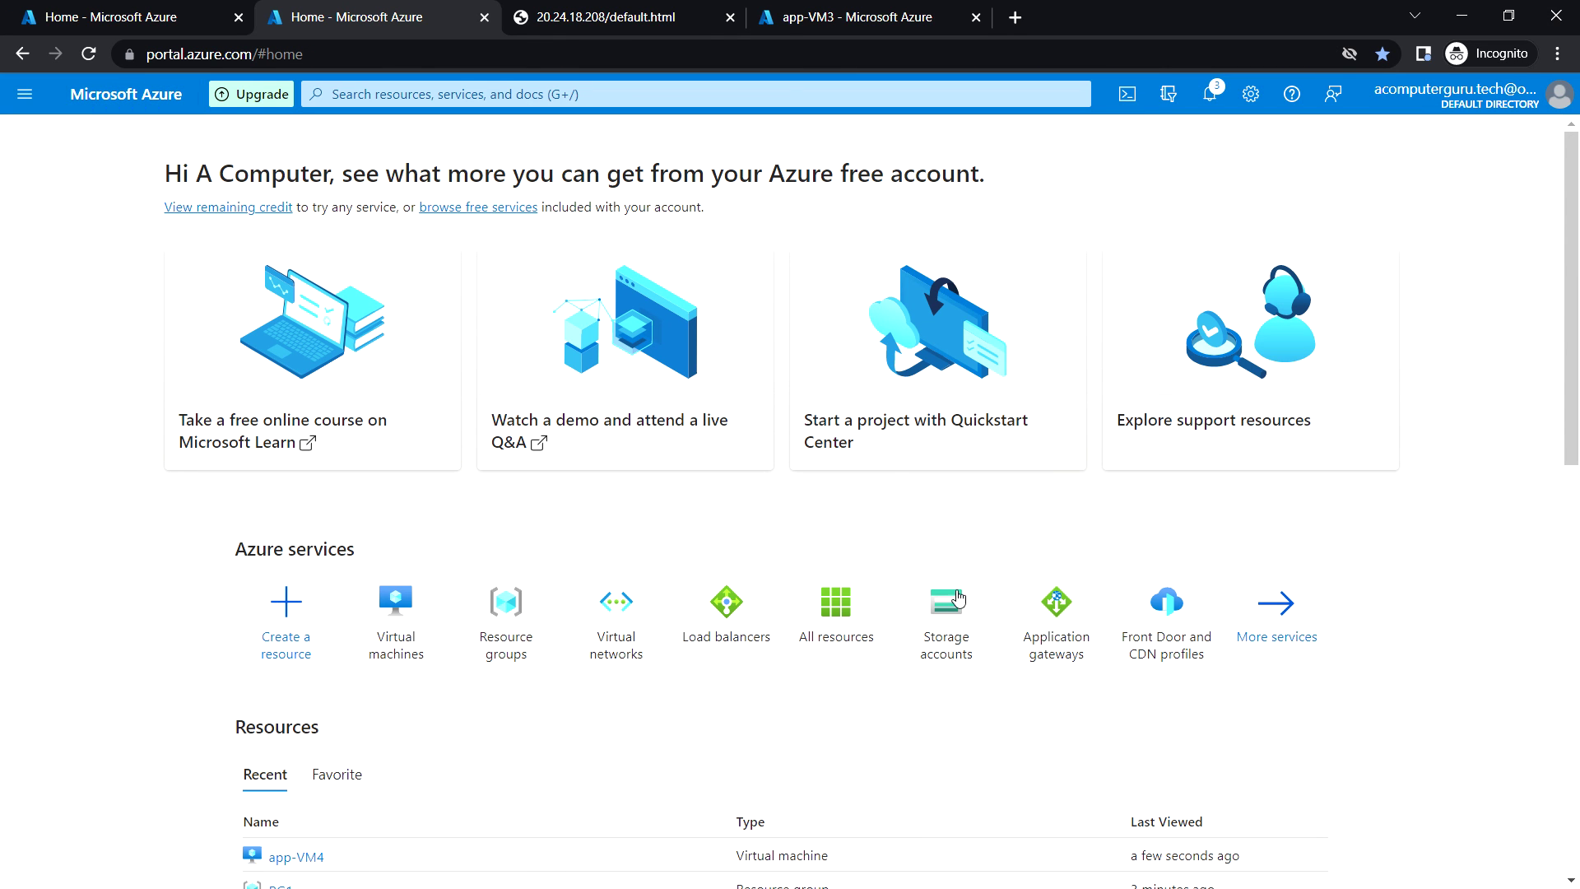
# Find Web Application Firewall policies (WAF) with the earlier "web appli" search and open WAFPolicyA
pyautogui.click(379, 98)
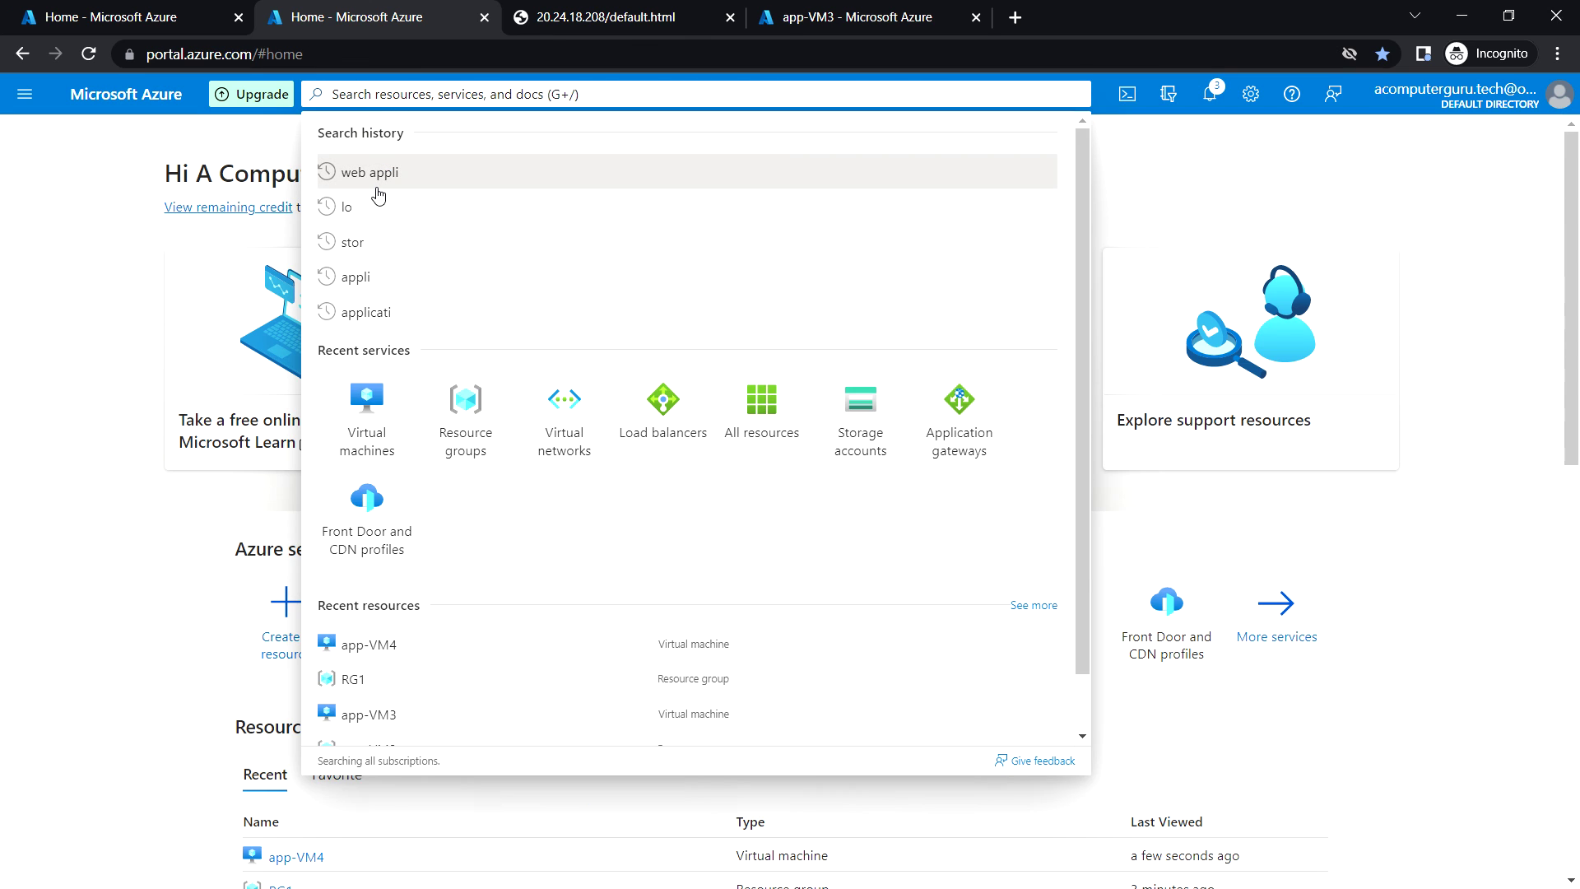
pyautogui.click(378, 186)
pyautogui.click(503, 268)
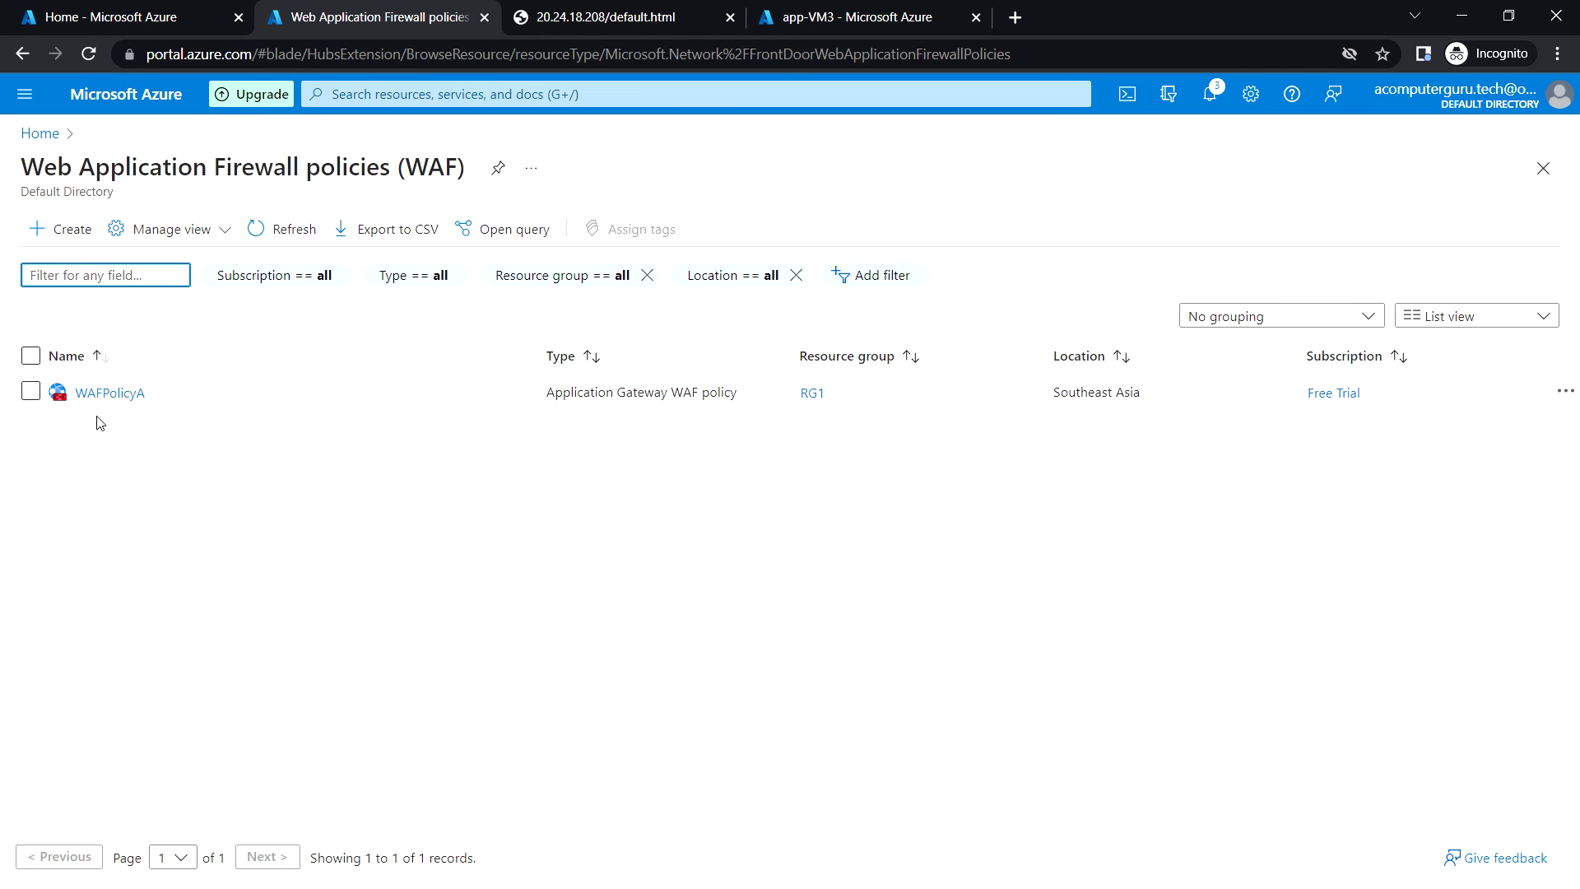
pyautogui.click(110, 394)
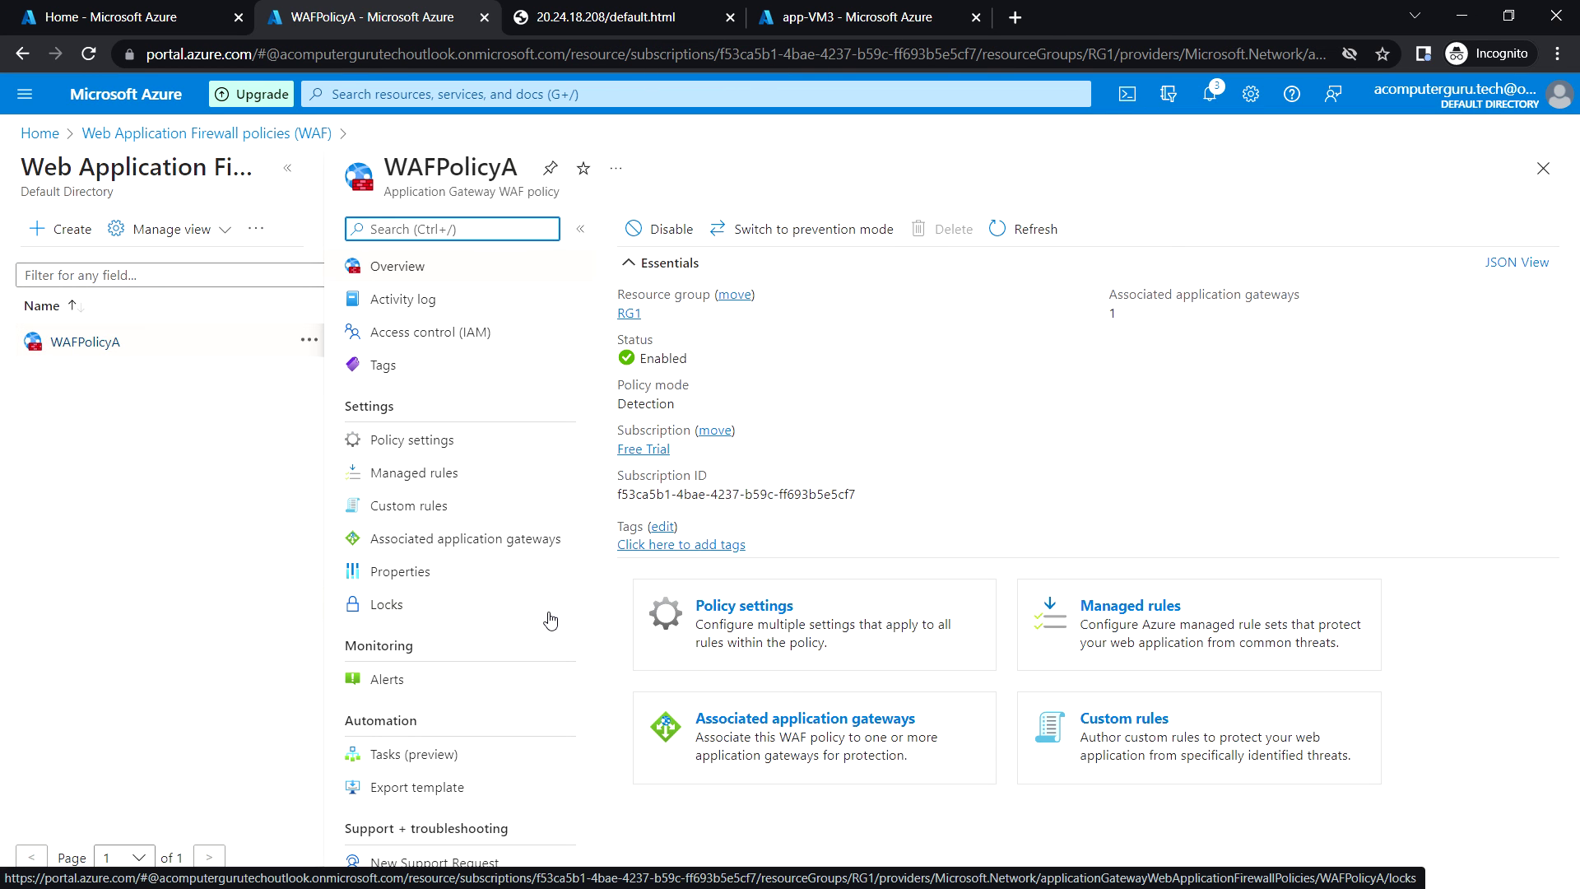
# Examine the managed rule sets of WAFPolicyA and its exclusions
pyautogui.click(471, 483)
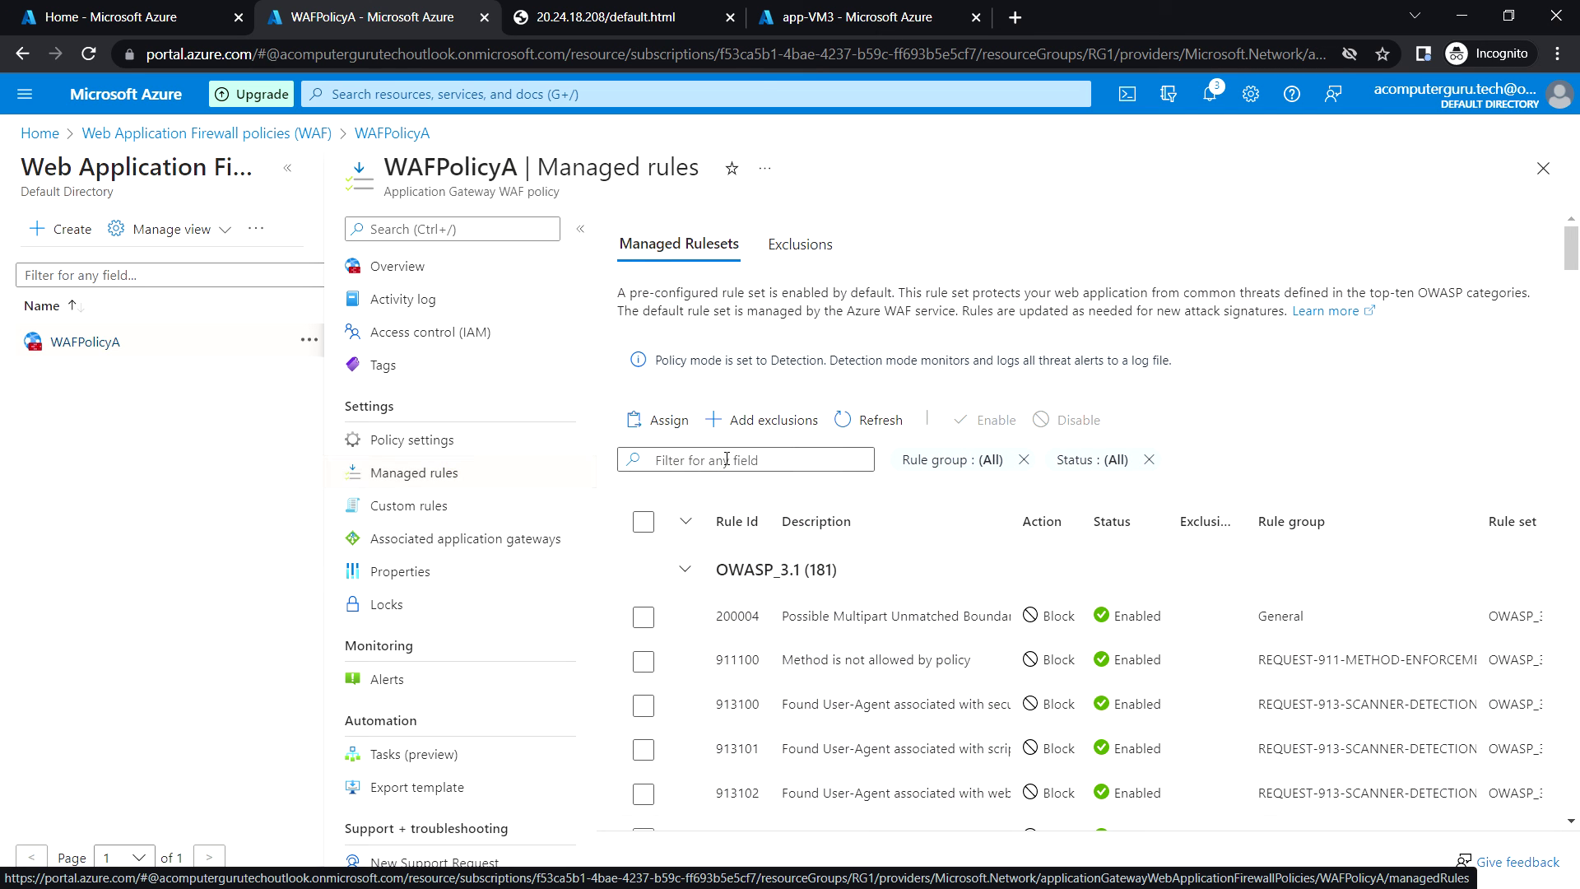
pyautogui.click(800, 246)
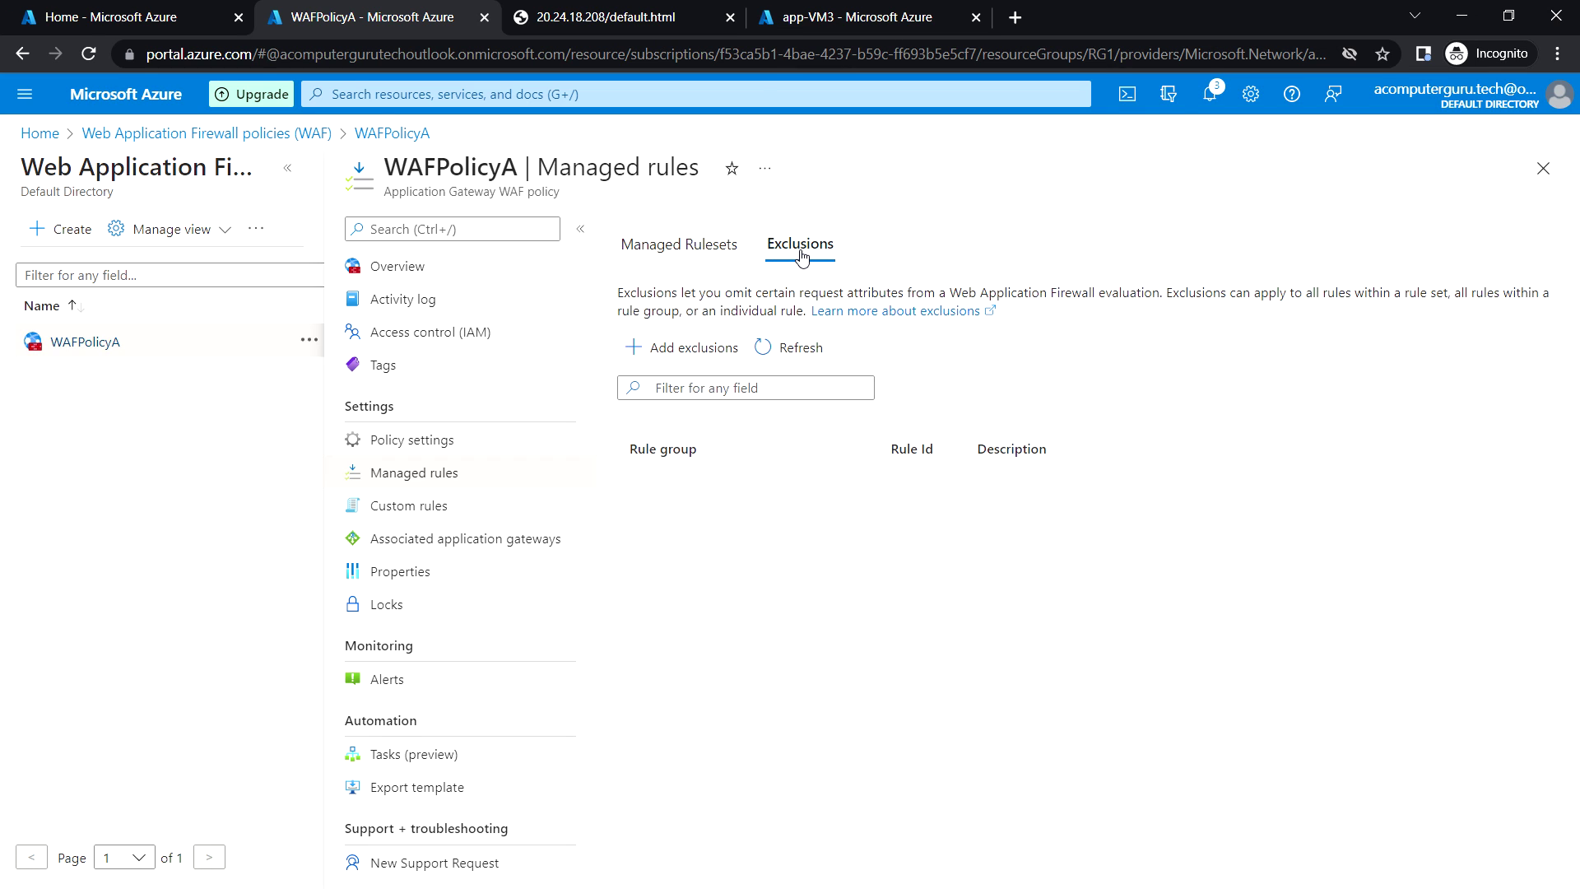
pyautogui.click(695, 245)
# Examine WAFPolicyA's custom rules, associated application gateways and properties, ending back at the policy overview
pyautogui.click(432, 505)
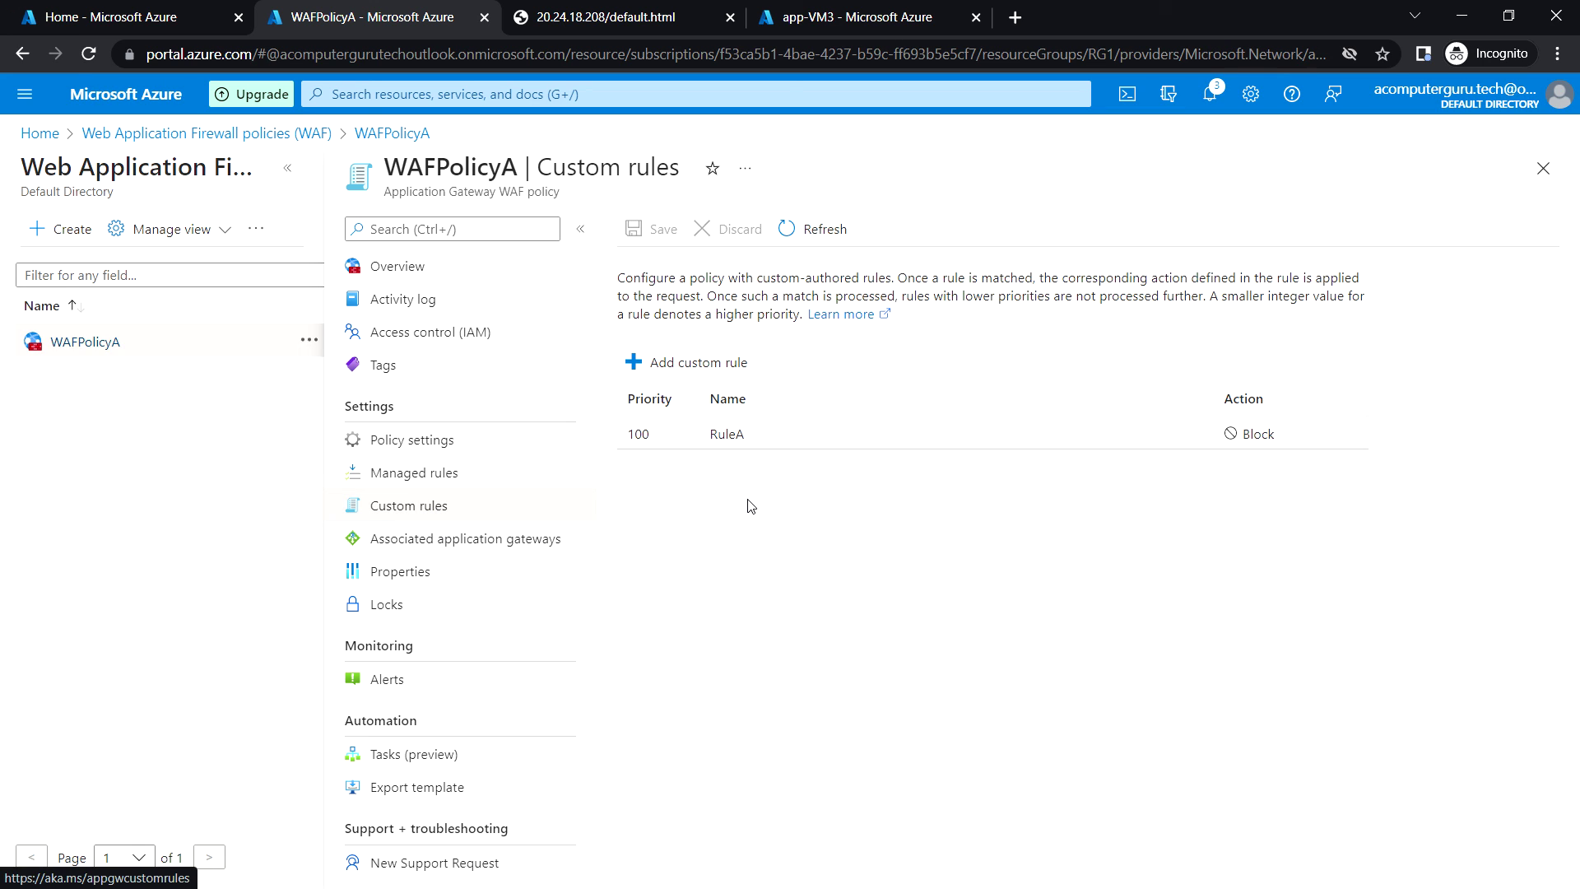
pyautogui.click(487, 541)
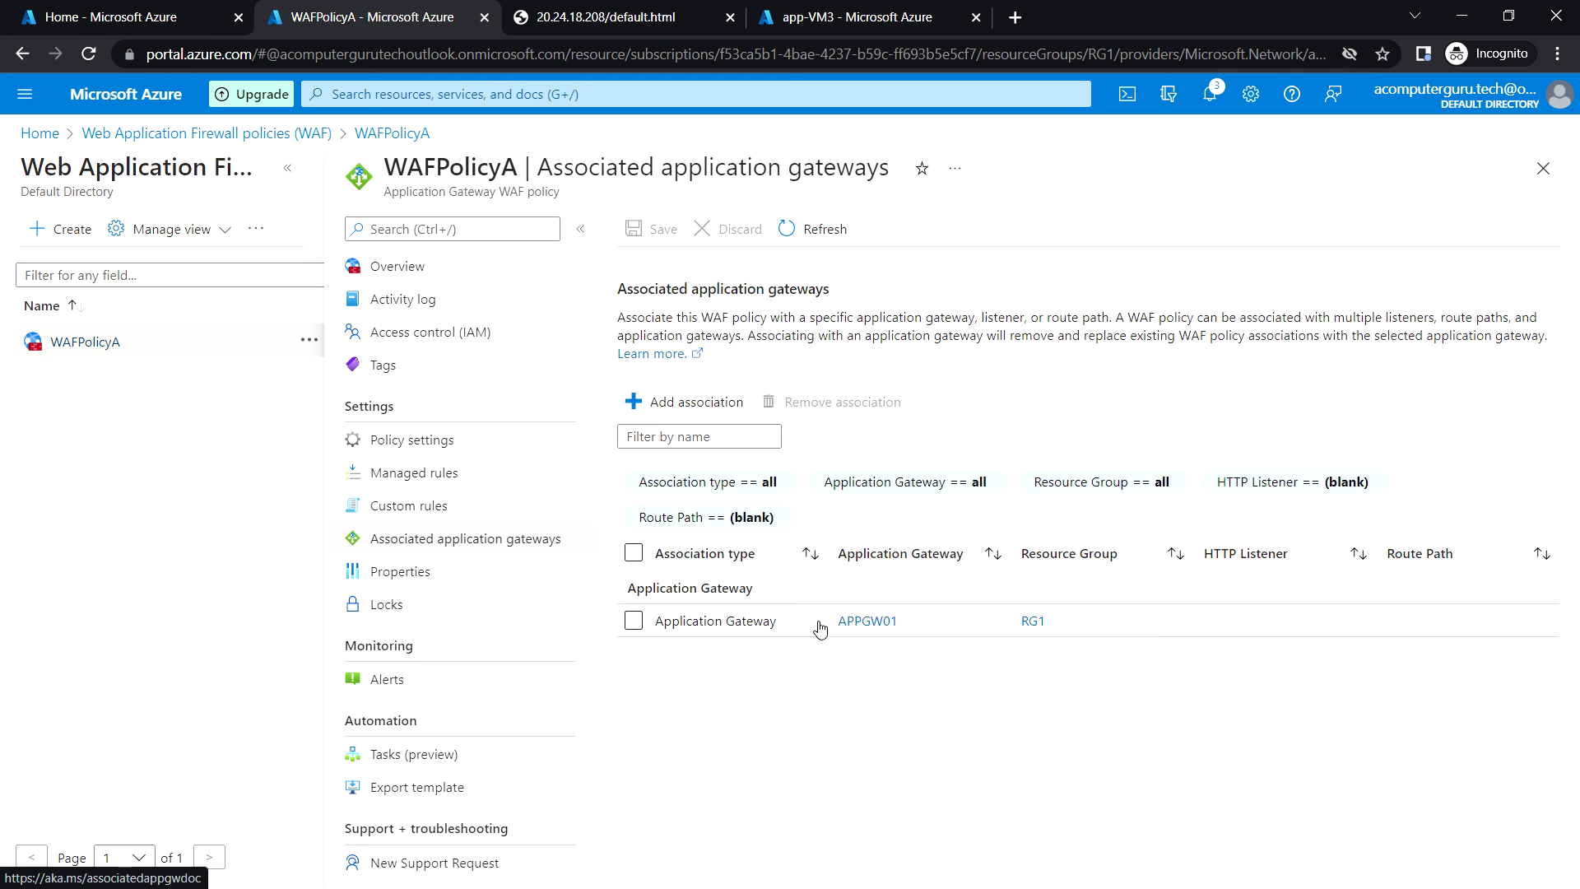
pyautogui.click(437, 576)
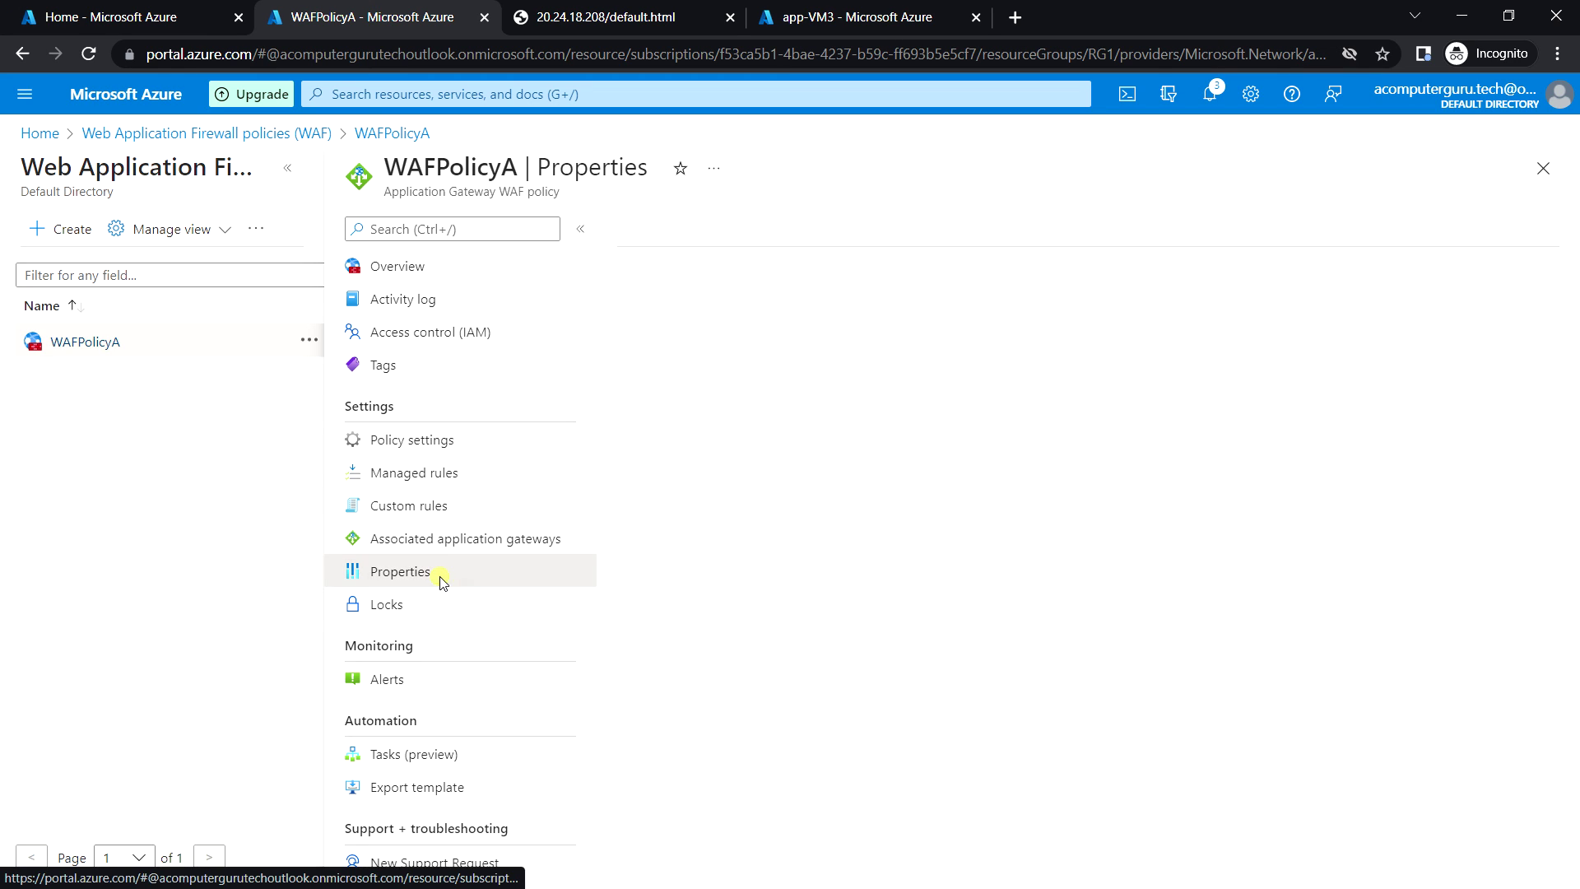
pyautogui.click(439, 266)
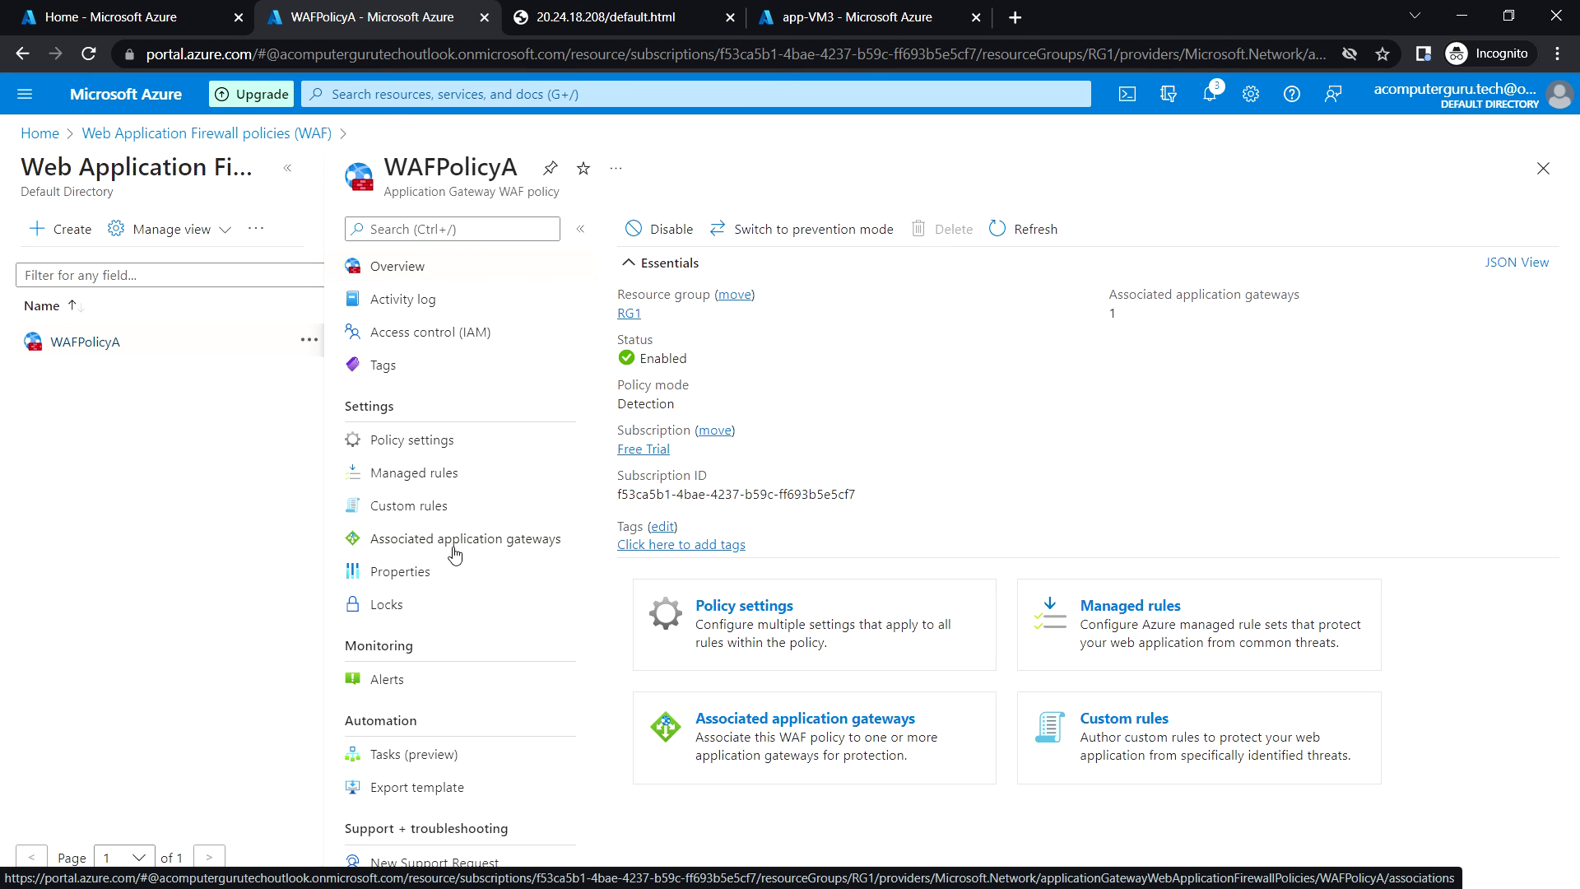